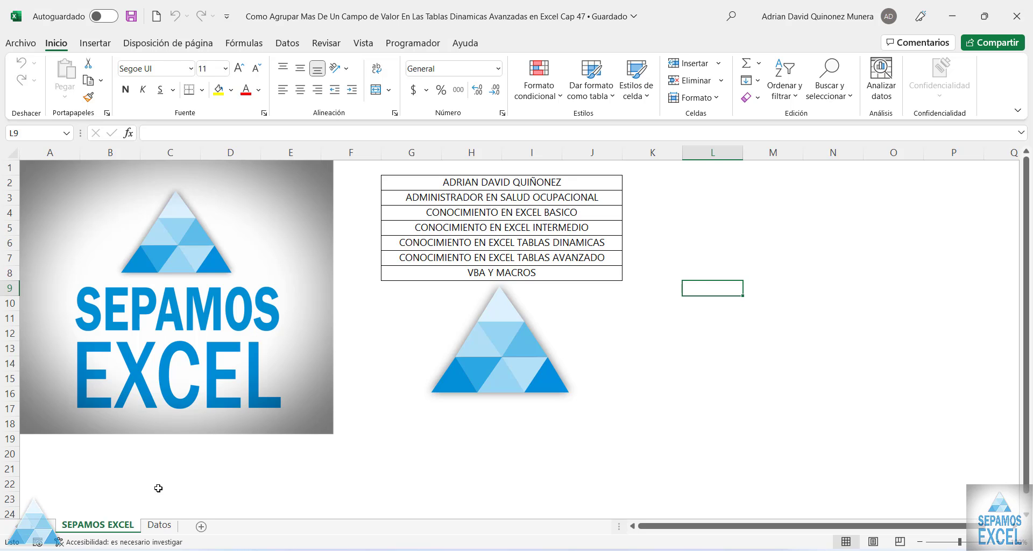
Switch to the Datos sheet and scroll through the sales table from Cliente to TOTAL
{"action": "left_click", "coordinate": [160, 526]}
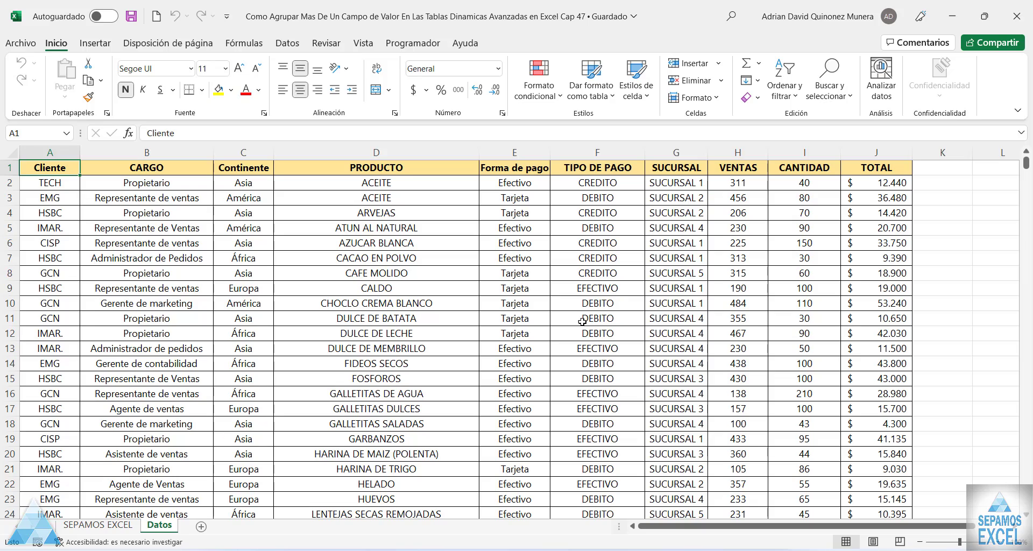
{"action": "scroll", "coordinate": [673, 307], "scroll_direction": "down", "scroll_amount": 6}
{"action": "scroll", "coordinate": [673, 307], "scroll_direction": "down", "scroll_amount": 6}
{"action": "scroll", "coordinate": [675, 307], "scroll_direction": "up", "scroll_amount": 3}
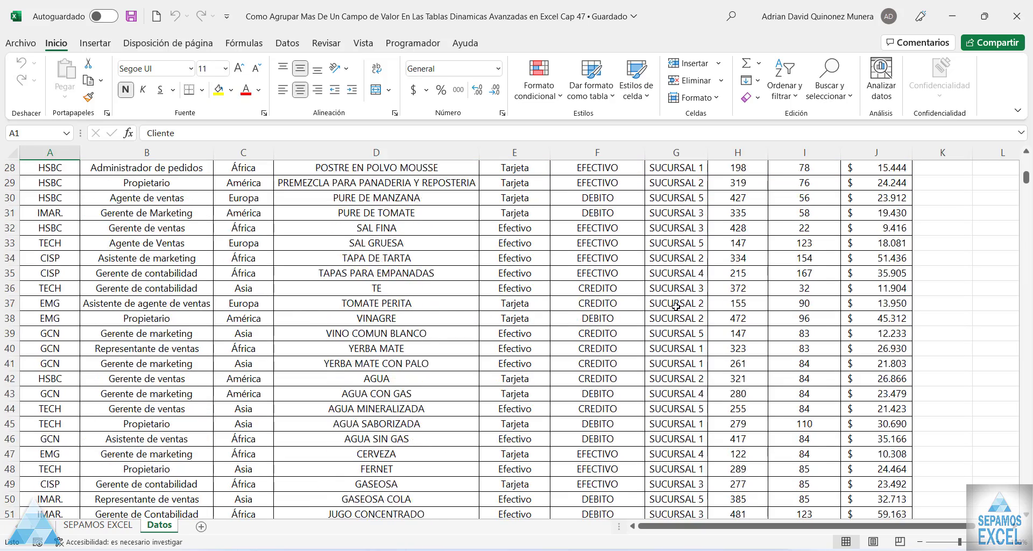
{"action": "scroll", "coordinate": [676, 306], "scroll_direction": "up", "scroll_amount": 9}
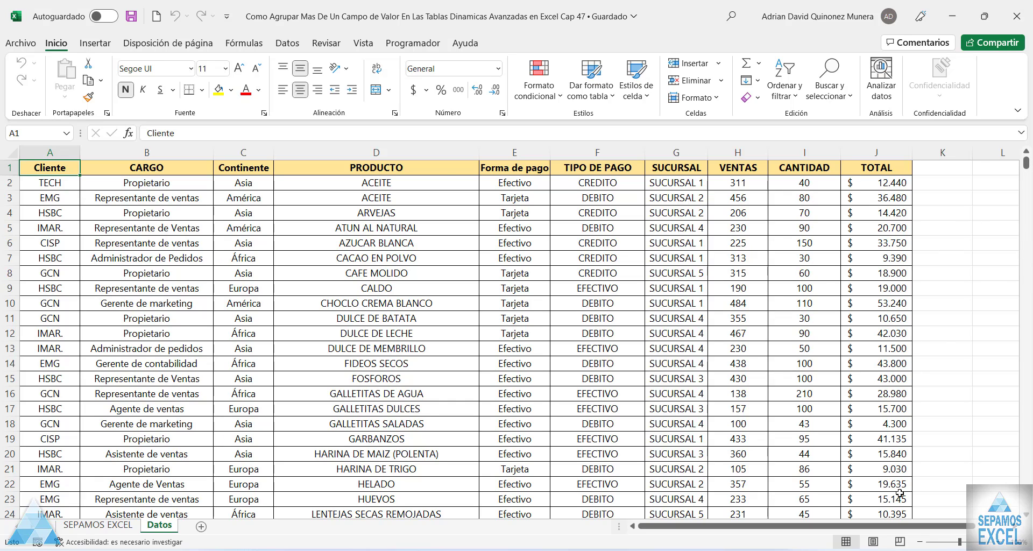
{"action": "scroll", "coordinate": [908, 525], "scroll_direction": "right", "scroll_amount": 1}
{"action": "left_click", "coordinate": [1001, 542]}
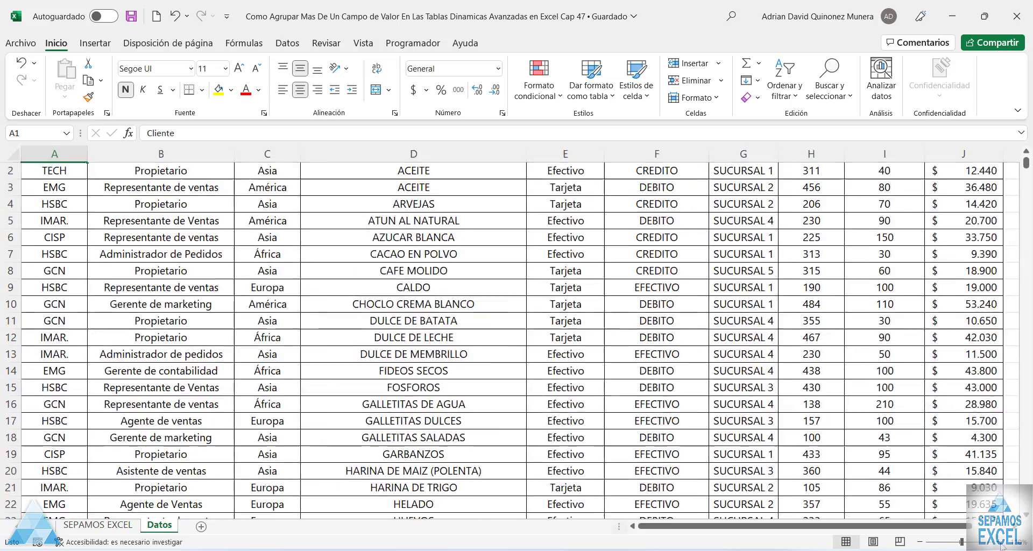
{"action": "scroll", "coordinate": [889, 233], "scroll_direction": "right", "scroll_amount": 2}
{"action": "scroll", "coordinate": [889, 234], "scroll_direction": "up", "scroll_amount": 1}
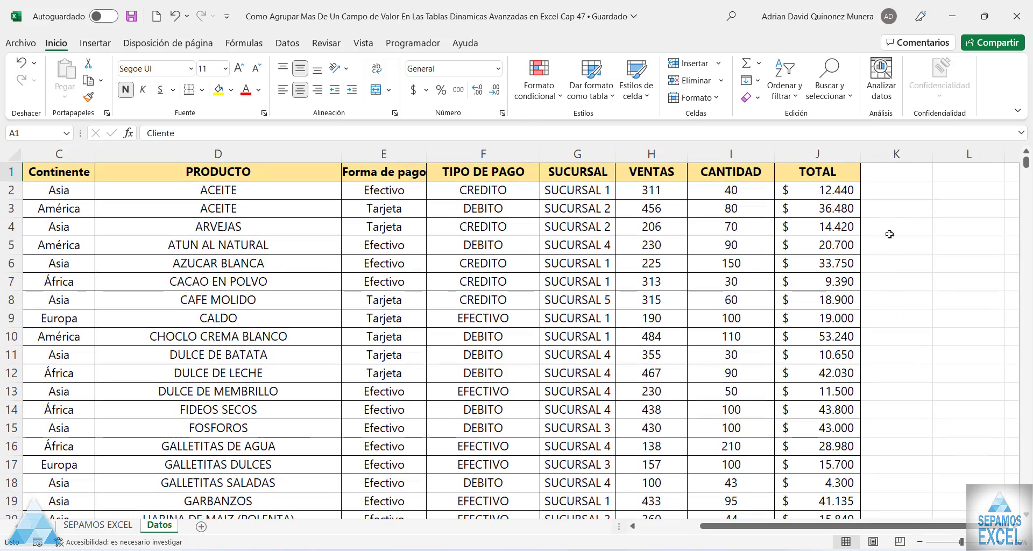
{"action": "left_click", "coordinate": [896, 189]}
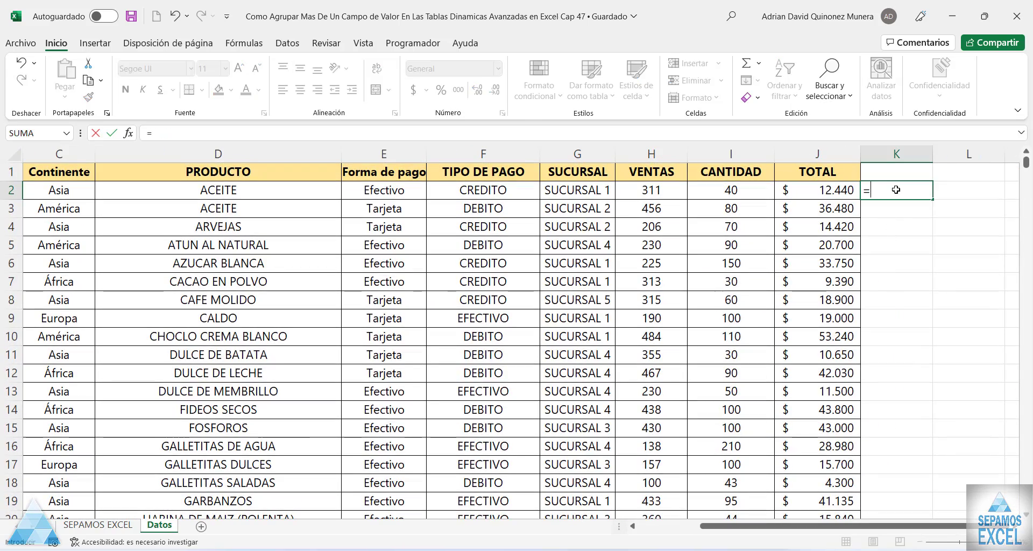
{"action": "type", "text": "=sub"}
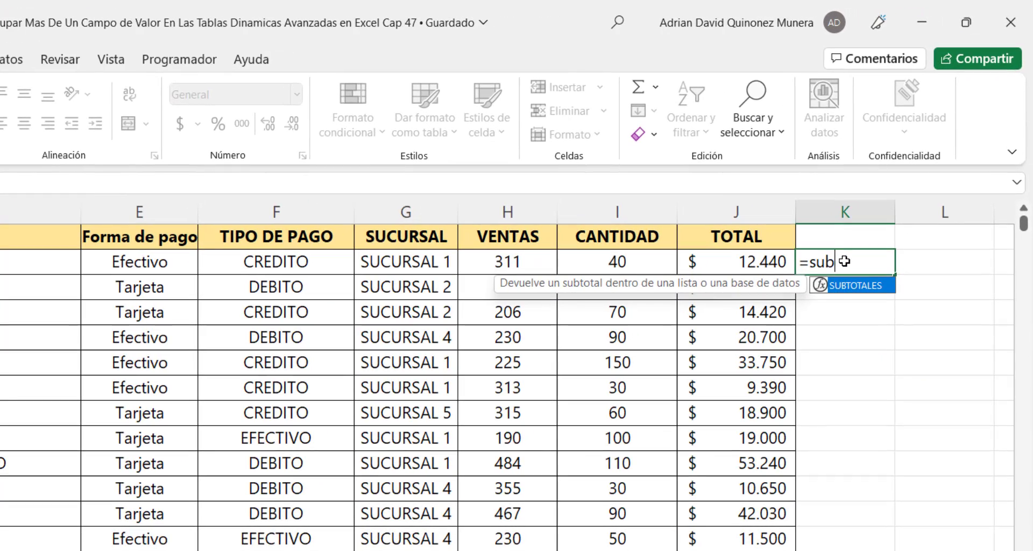
{"action": "double_click", "coordinate": [832, 287]}
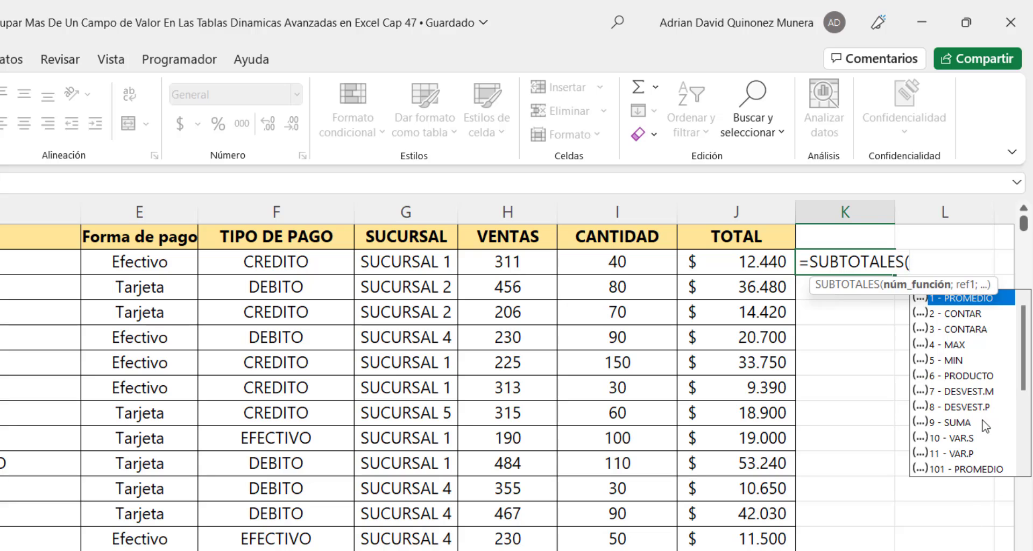
{"action": "left_click", "coordinate": [972, 315]}
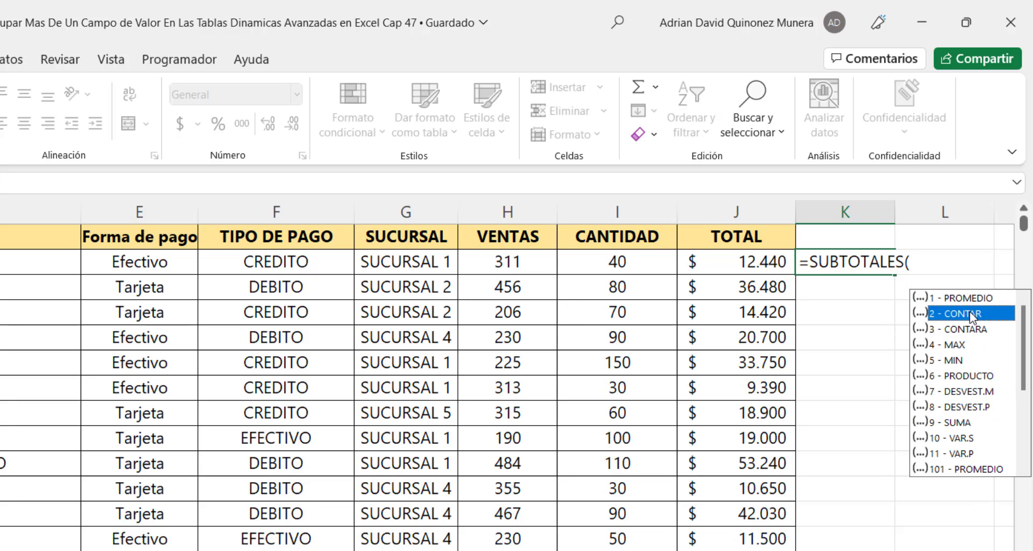
{"action": "left_click", "coordinate": [976, 330]}
{"action": "left_click", "coordinate": [968, 345]}
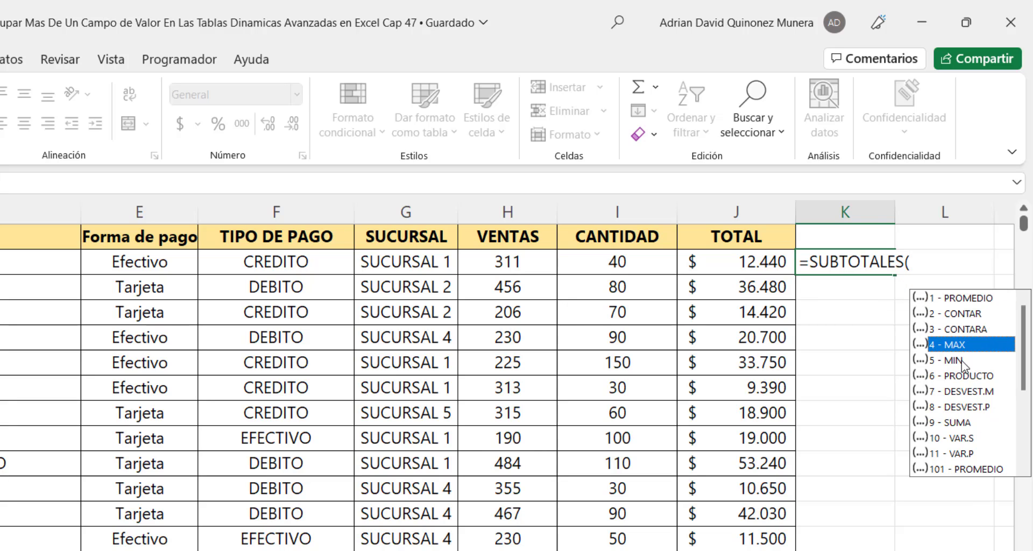
{"action": "left_click", "coordinate": [965, 361]}
{"action": "left_click", "coordinate": [963, 375]}
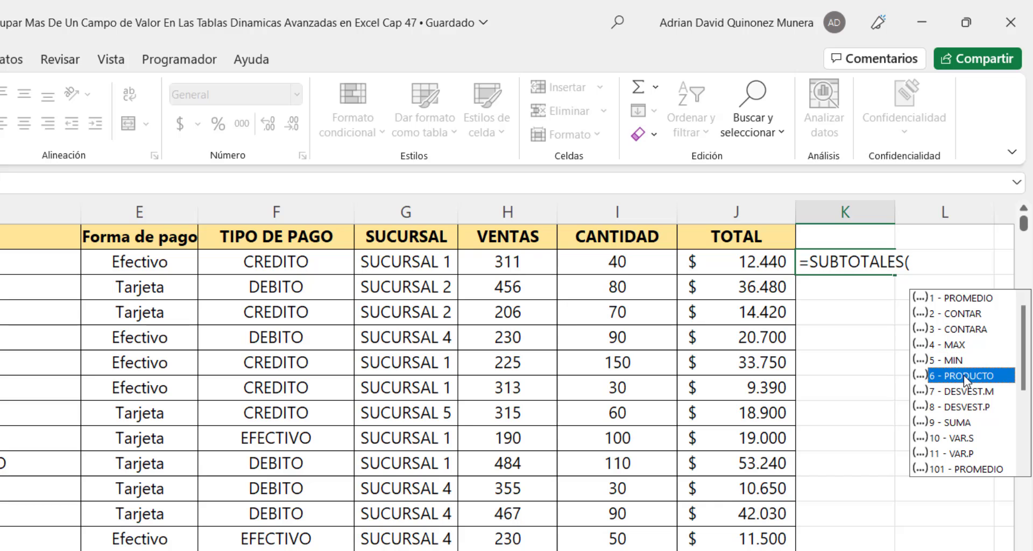
{"action": "left_click", "coordinate": [978, 437]}
{"action": "left_click", "coordinate": [969, 422]}
{"action": "left_click", "coordinate": [969, 407]}
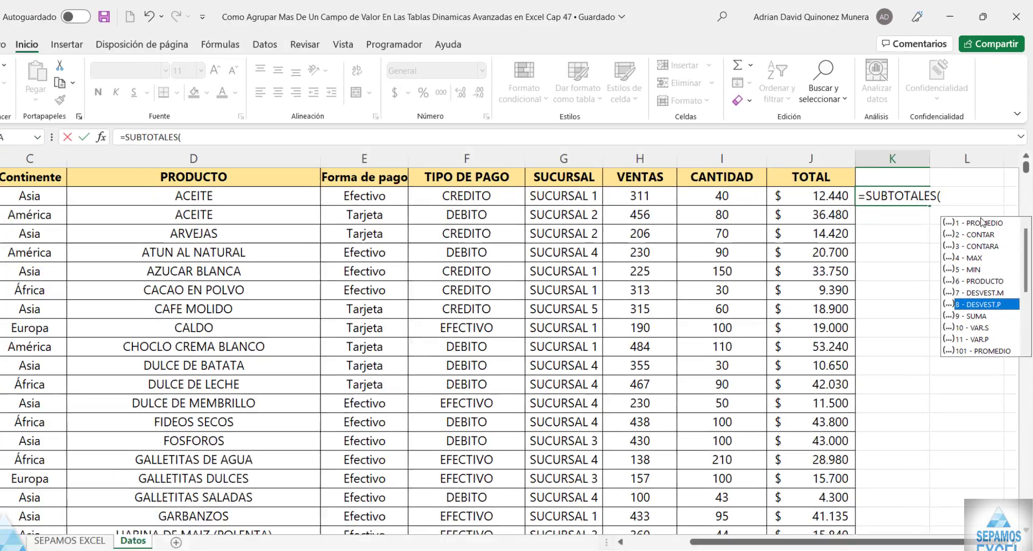
{"action": "key", "text": "Escape"}
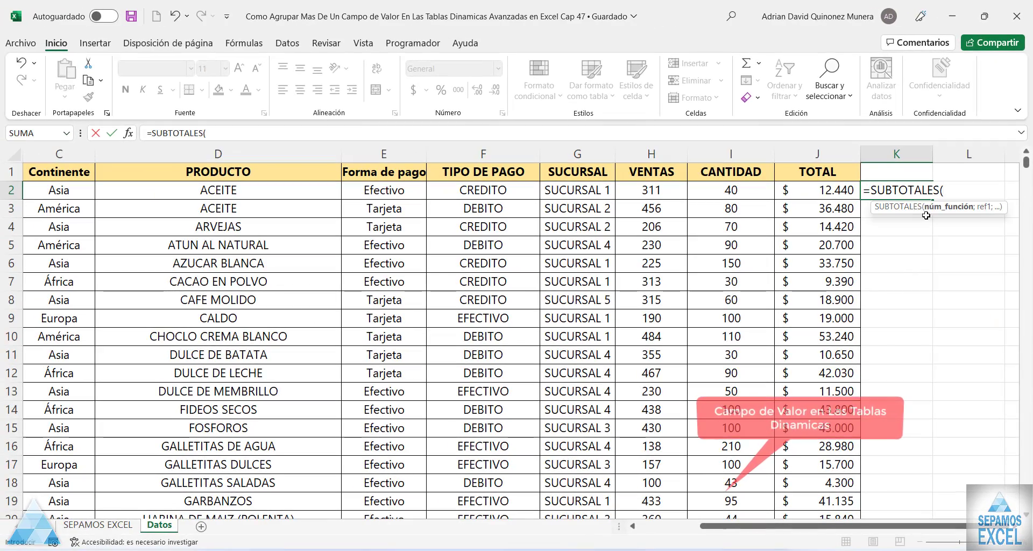
{"action": "key", "text": "Escape"}
{"action": "left_click_drag", "start_coordinate": [935, 526], "coordinate": [902, 530]}
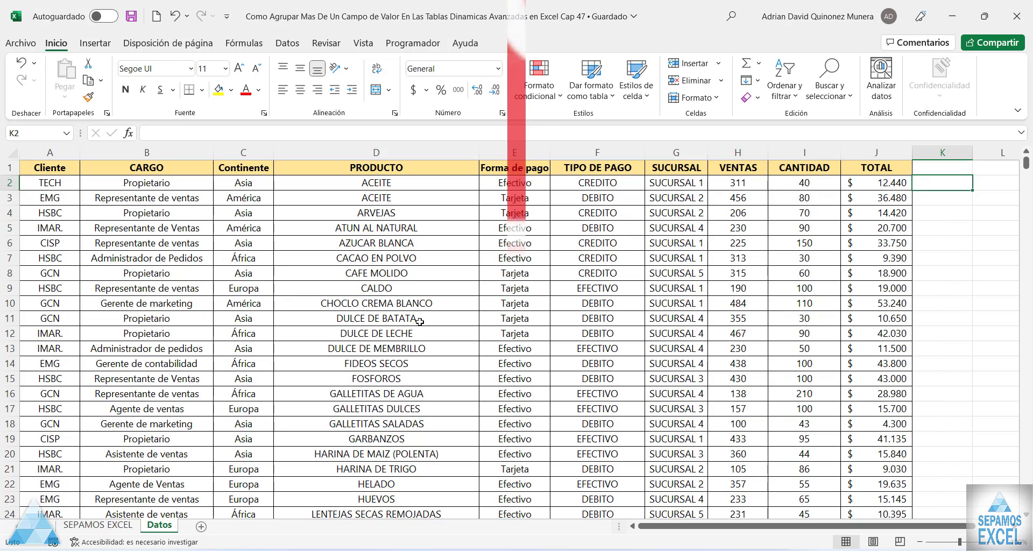
Step along the header row from Cliente to VENTAS and back to A1
{"action": "left_click", "coordinate": [51, 170]}
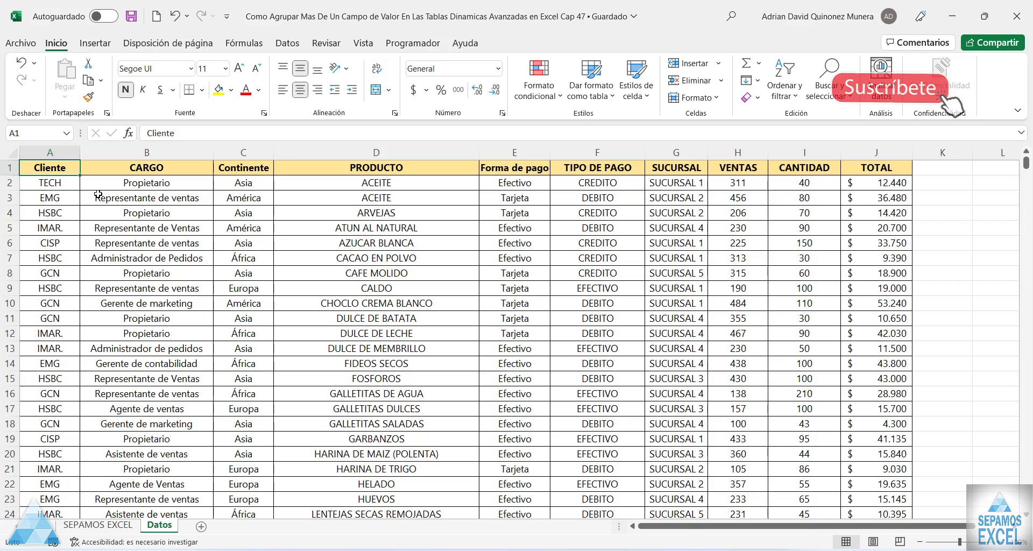
{"action": "key", "text": "Right"}
{"action": "key", "text": "Right"}
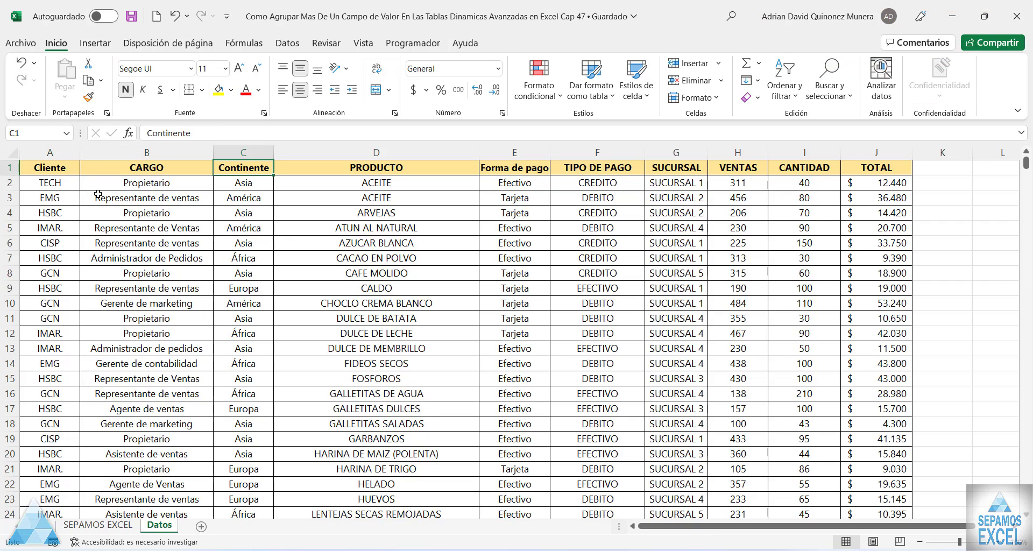
{"action": "key", "text": "Right"}
{"action": "key", "text": "Right"}
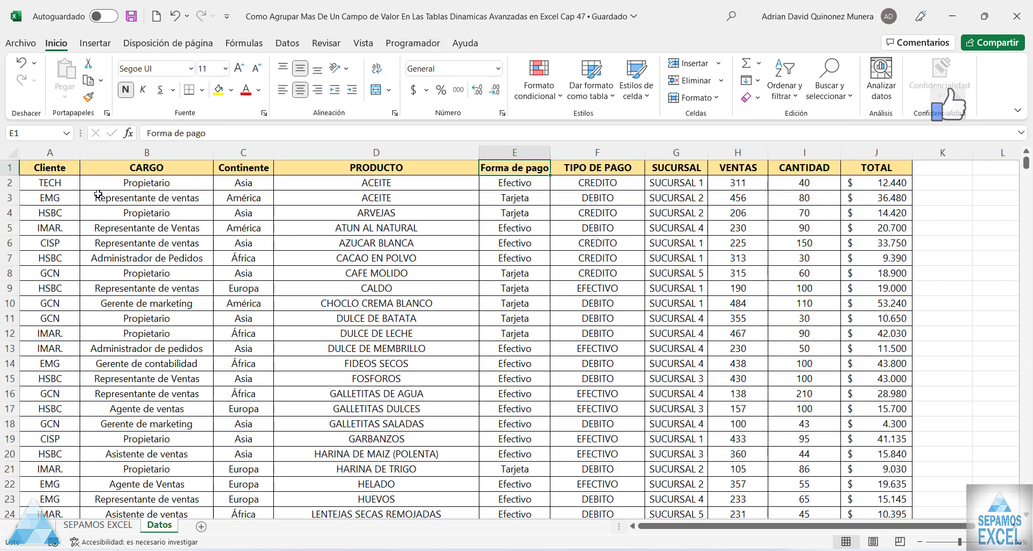
{"action": "key", "text": "Right"}
{"action": "key", "text": "Right"}
{"action": "key", "text": "Right"}
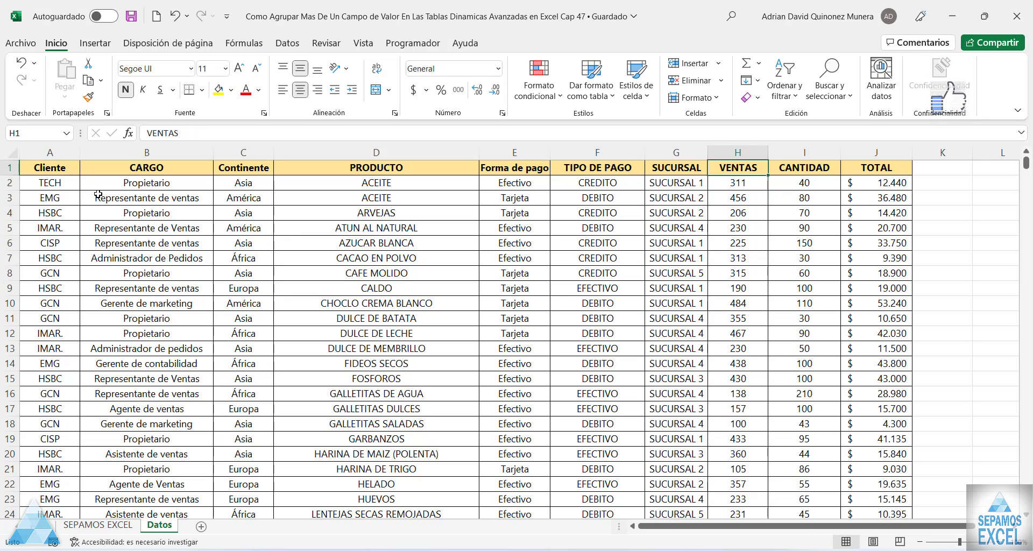
{"action": "key", "text": "Right"}
{"action": "key", "text": "Left"}
{"action": "key", "text": "Left"}
{"action": "key", "text": "Left"}
{"action": "key", "text": "Left"}
{"action": "key", "text": "Left"}
{"action": "key", "text": "Left"}
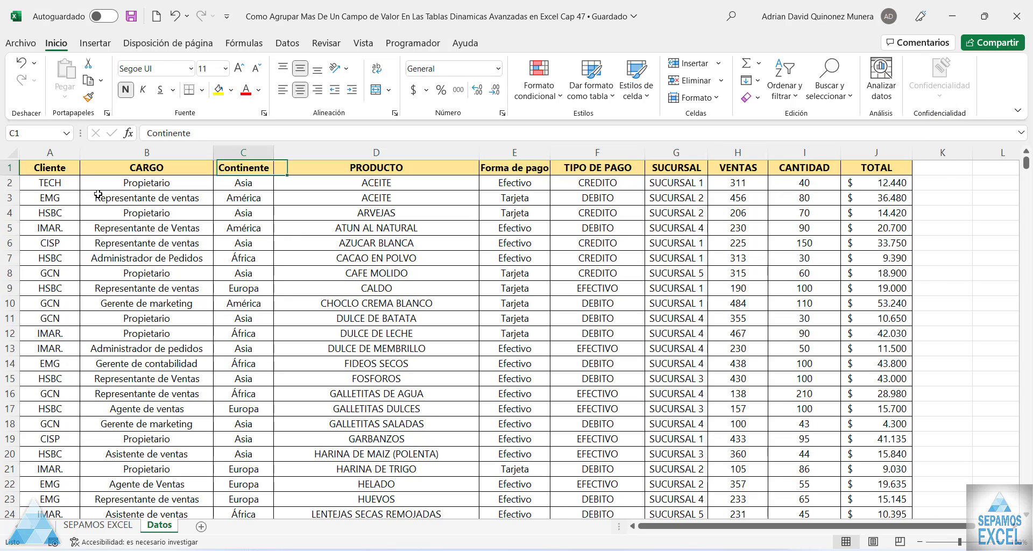
{"action": "key", "text": "Left"}
{"action": "key", "text": "Left"}
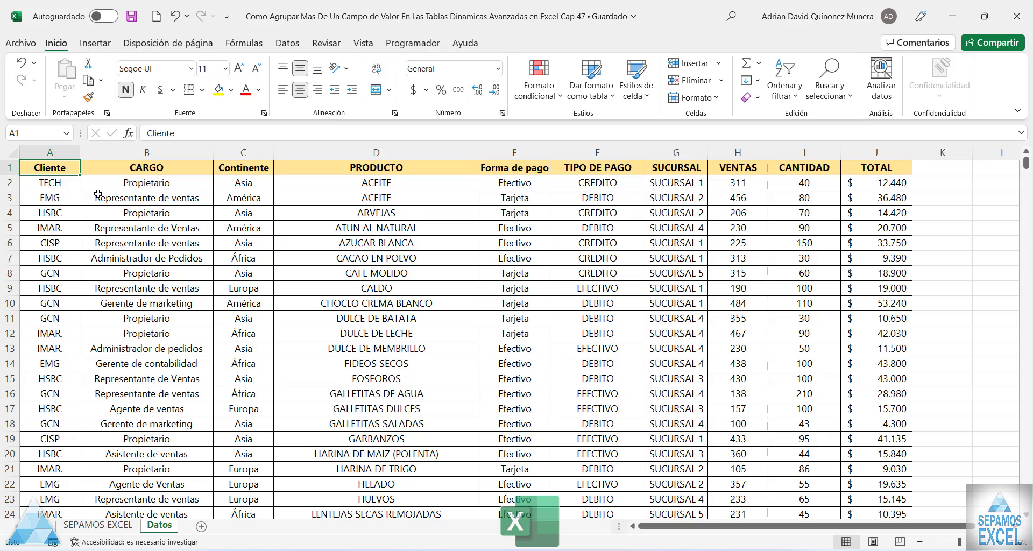
Jump to the last data row 651 with Ctrl+Down, then back up to the headers
{"action": "key", "text": "ctrl+Down"}
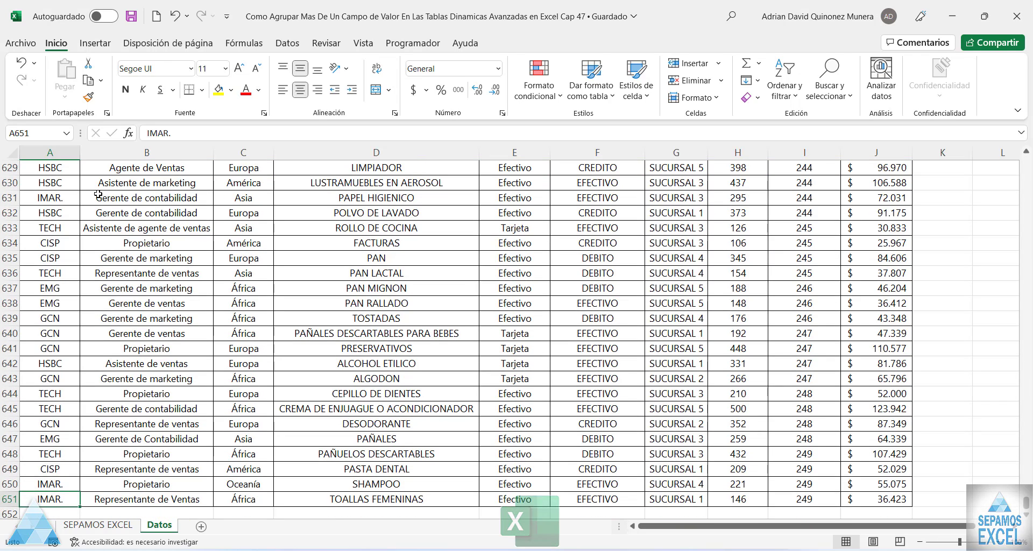
{"action": "key", "text": "Right"}
{"action": "key", "text": "Right"}
{"action": "key", "text": "Right"}
{"action": "key", "text": "Right"}
{"action": "key", "text": "Right"}
{"action": "key", "text": "Right"}
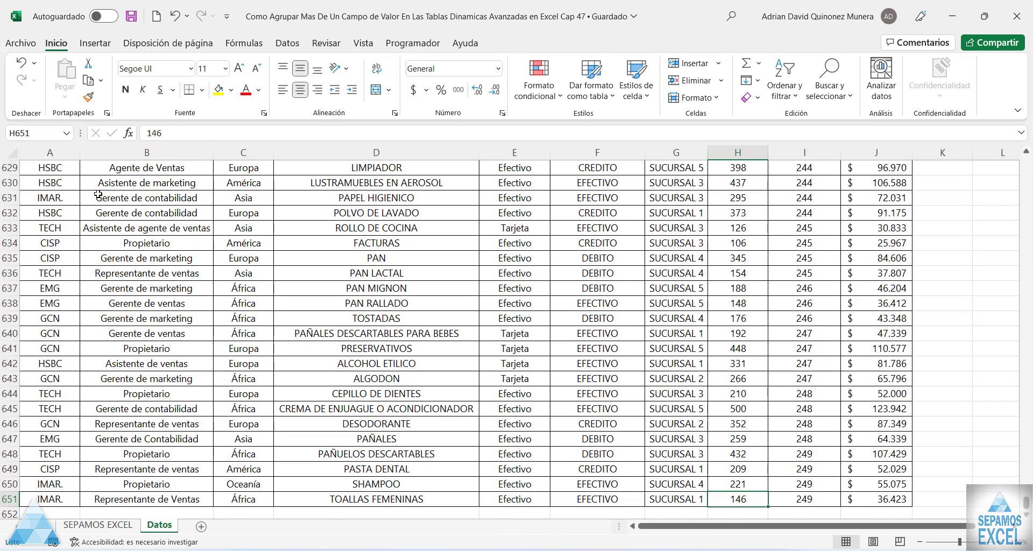
{"action": "key", "text": "Right"}
{"action": "key", "text": "Left"}
{"action": "key", "text": "Left"}
{"action": "key", "text": "Left"}
{"action": "key", "text": "Left"}
{"action": "key", "text": "Left"}
{"action": "key", "text": "Left"}
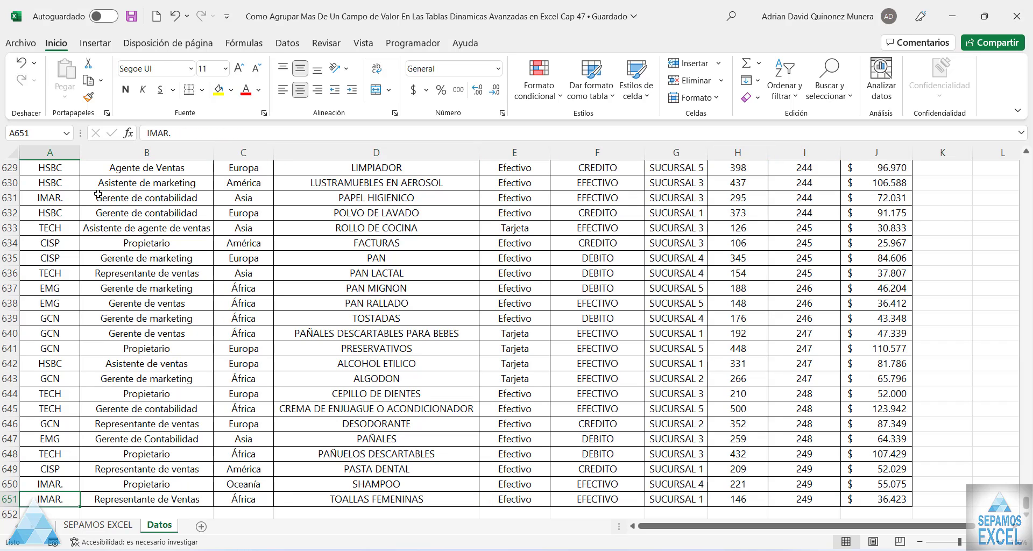
{"action": "key", "text": "ctrl+Up"}
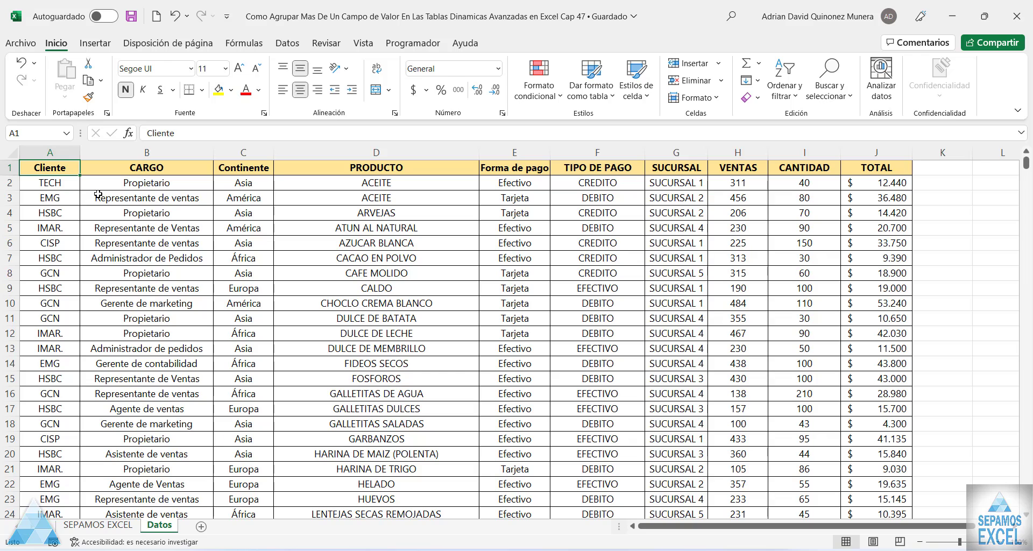
{"action": "key", "text": "Right"}
{"action": "key", "text": "Right"}
{"action": "key", "text": "Right"}
{"action": "key", "text": "Right"}
{"action": "key", "text": "Right"}
{"action": "key", "text": "Right"}
{"action": "key", "text": "Right"}
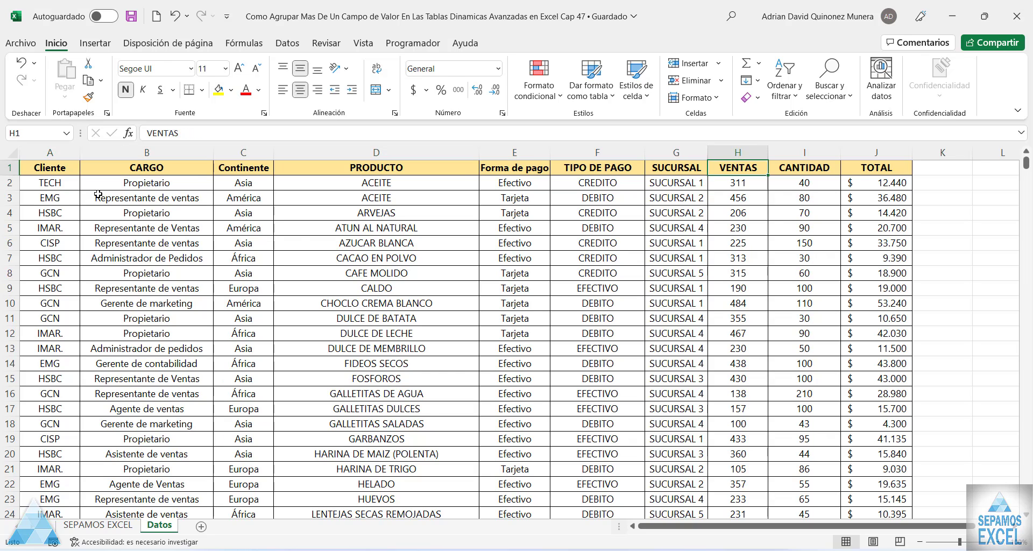
{"action": "key", "text": "Right"}
{"action": "key", "text": "Right"}
{"action": "key", "text": "Left"}
{"action": "key", "text": "Left"}
{"action": "key", "text": "Left"}
{"action": "key", "text": "Left"}
{"action": "key", "text": "Left"}
{"action": "key", "text": "Left"}
{"action": "key", "text": "Left"}
{"action": "key", "text": "Left"}
{"action": "key", "text": "Left"}
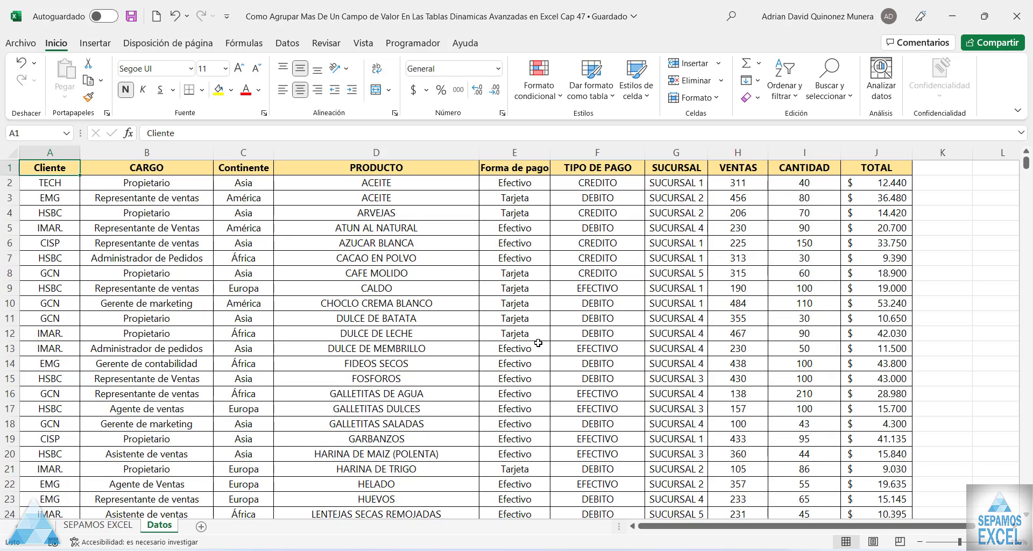
Check the Tarjeta value in E8, reselect A1 and show the Insertar ribbon
{"action": "left_click", "coordinate": [528, 277]}
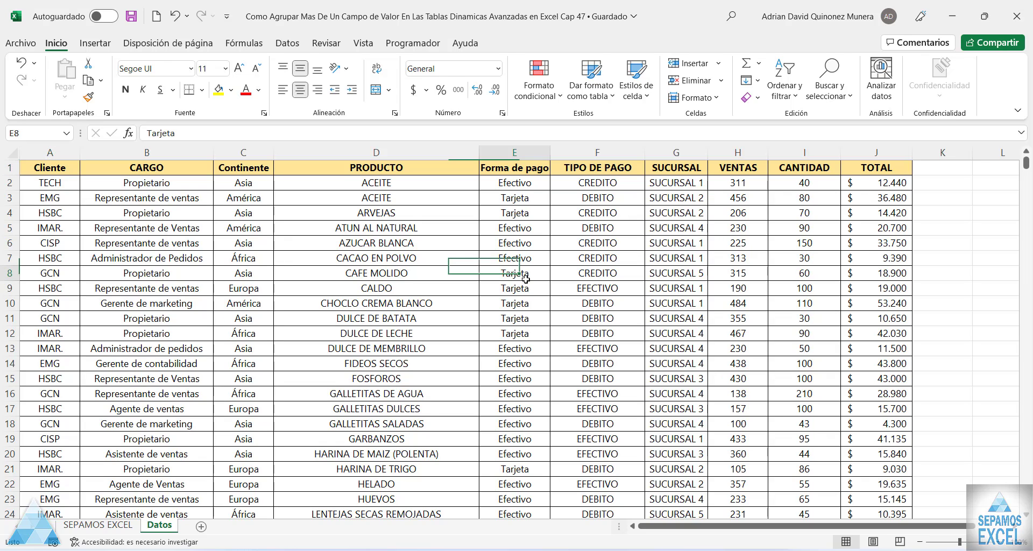
{"action": "left_click", "coordinate": [58, 169]}
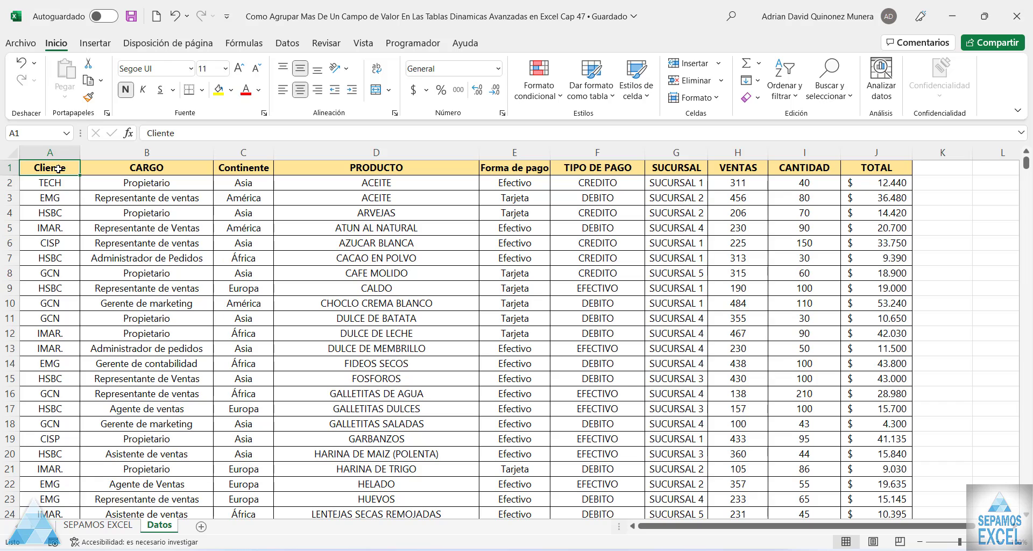
{"action": "left_click", "coordinate": [95, 43]}
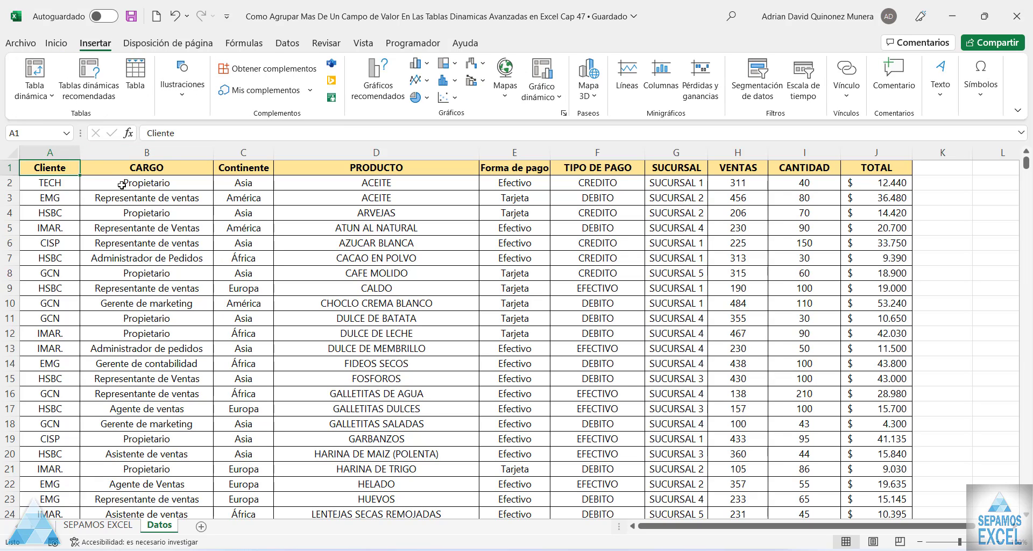
Create TablaDinámica1 from the Datos table on a new sheet, Hoja1
{"action": "left_click", "coordinate": [34, 72]}
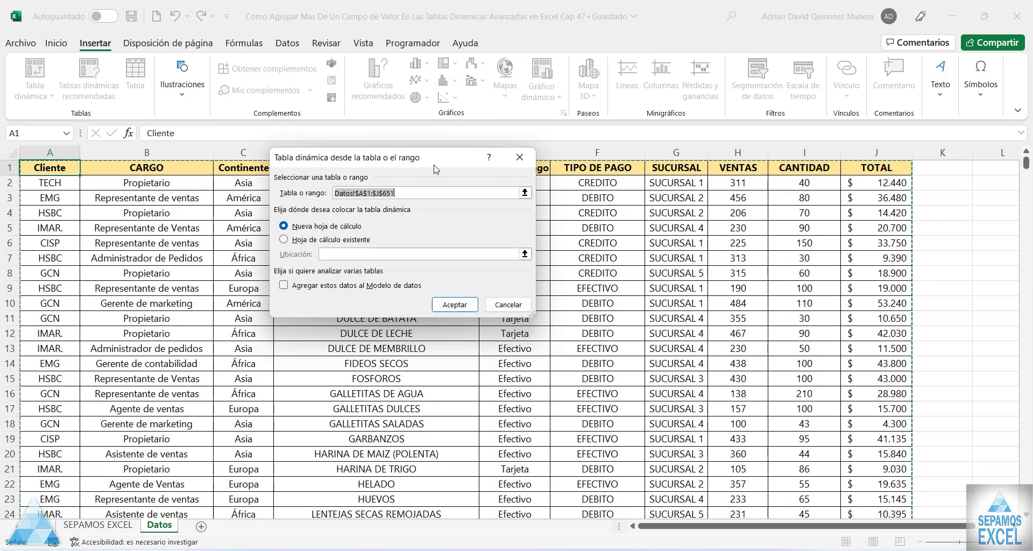
{"action": "left_click_drag", "start_coordinate": [500, 157], "coordinate": [540, 126]}
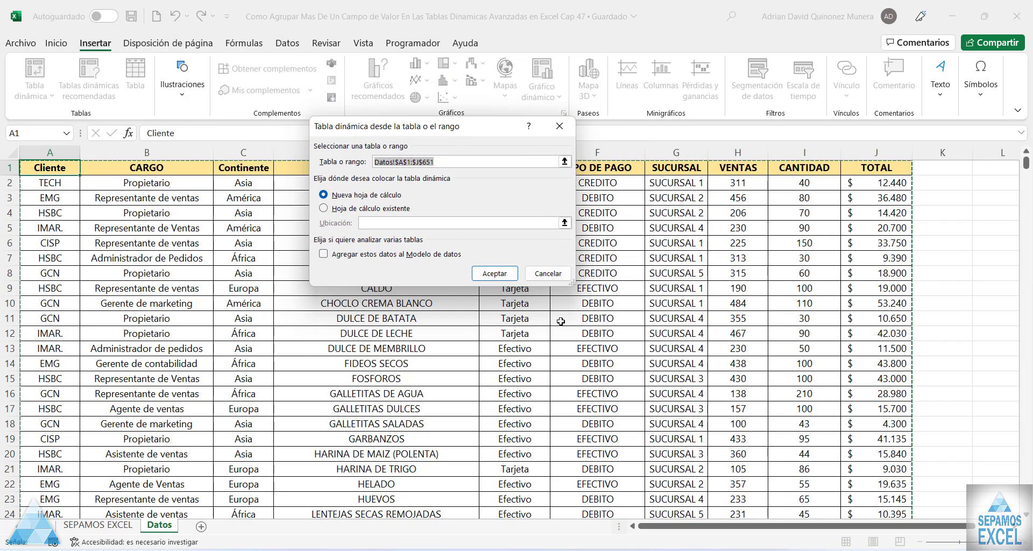
{"action": "left_click", "coordinate": [495, 273]}
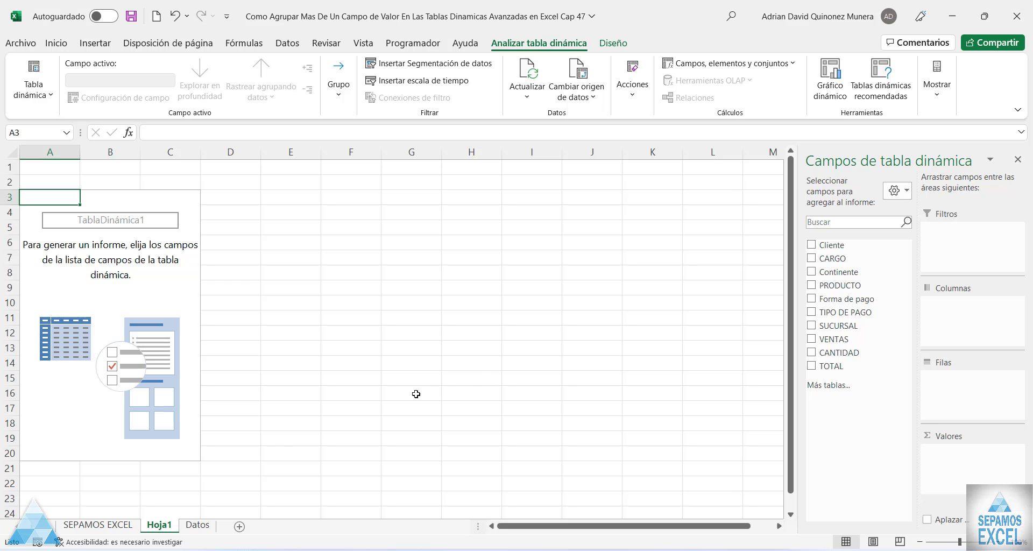
{"action": "left_click", "coordinate": [197, 525]}
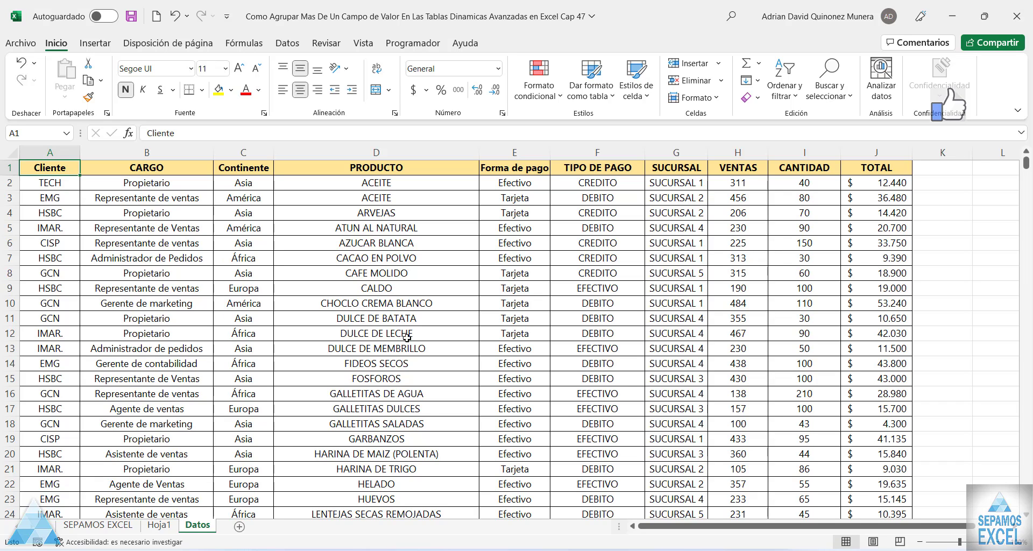
{"action": "left_click", "coordinate": [164, 526]}
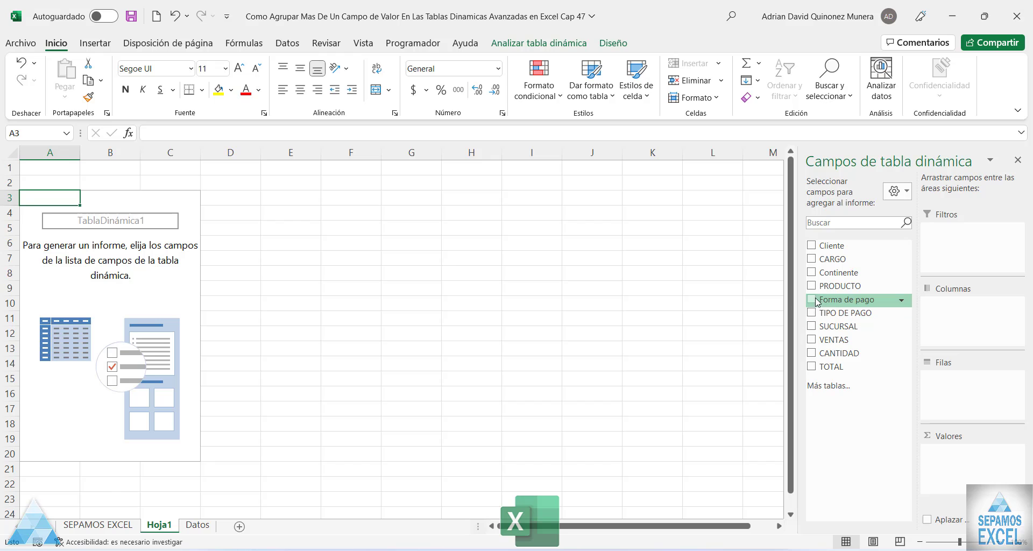
Put TIPO DE PAGO in the rows with Cliente nested beneath, replacing Forma de pago
{"action": "left_click", "coordinate": [814, 301]}
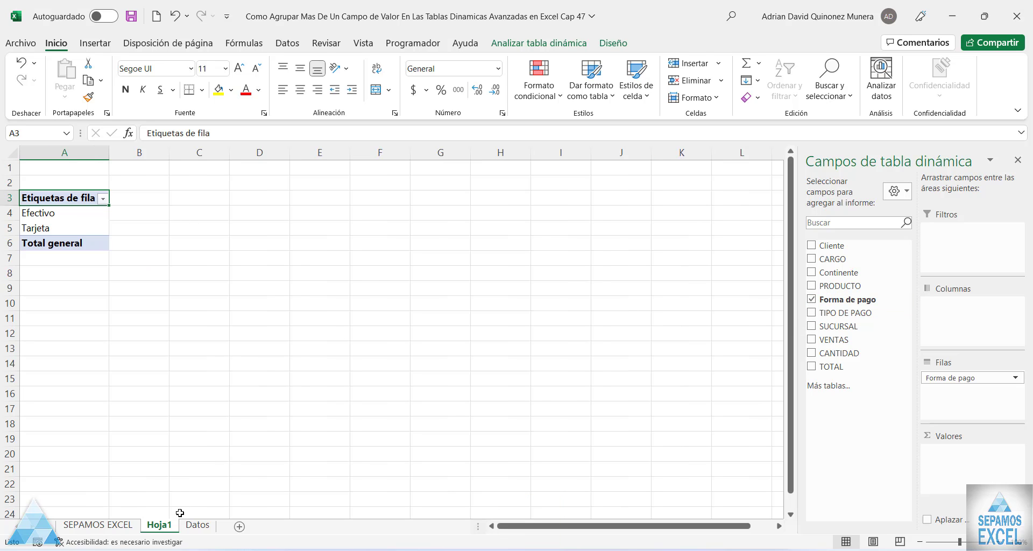
{"action": "left_click", "coordinate": [197, 525]}
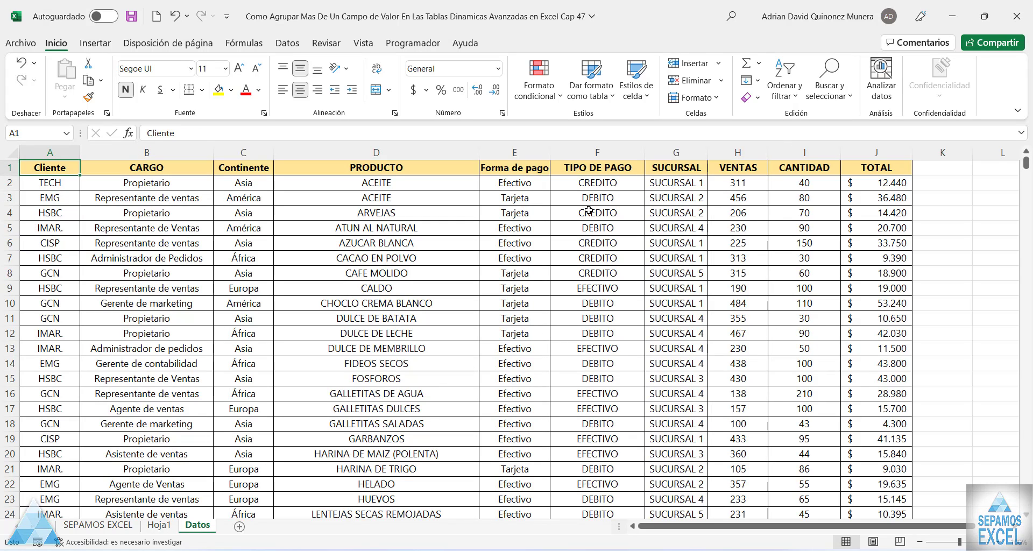
{"action": "left_click", "coordinate": [159, 525]}
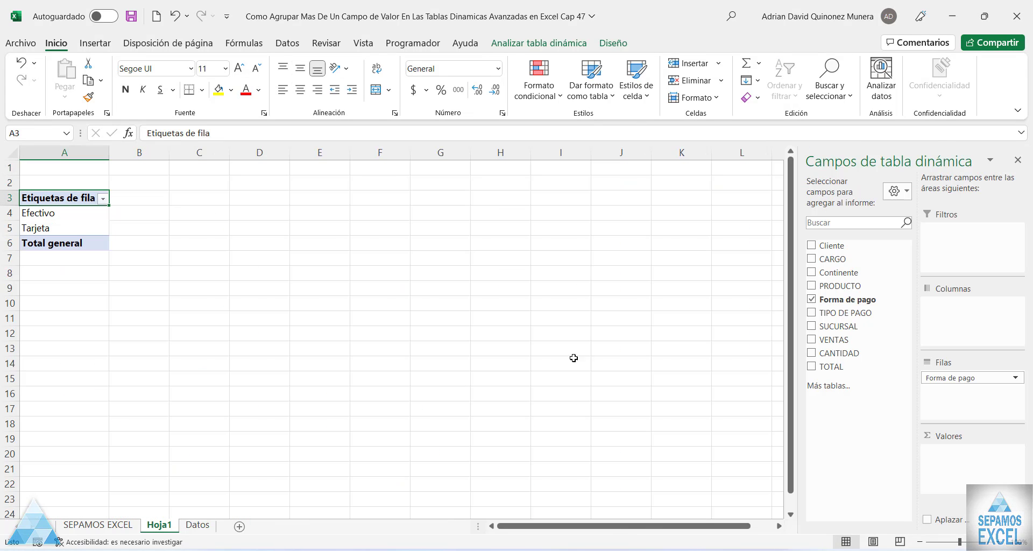
{"action": "left_click", "coordinate": [811, 299]}
{"action": "left_click", "coordinate": [811, 313]}
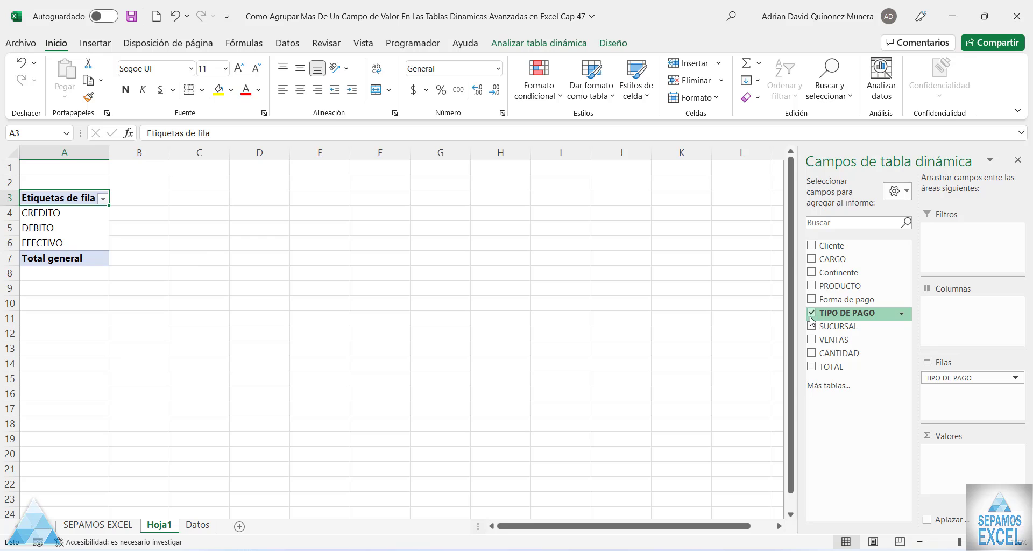
{"action": "left_click", "coordinate": [811, 245]}
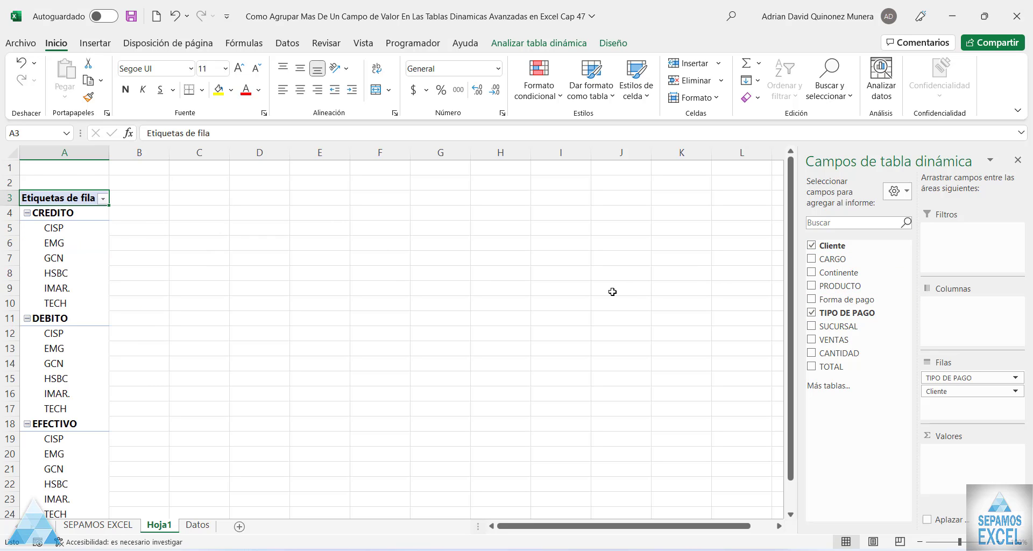
{"action": "scroll", "coordinate": [612, 292], "scroll_direction": "down", "scroll_amount": 1}
{"action": "scroll", "coordinate": [612, 292], "scroll_direction": "up", "scroll_amount": 1}
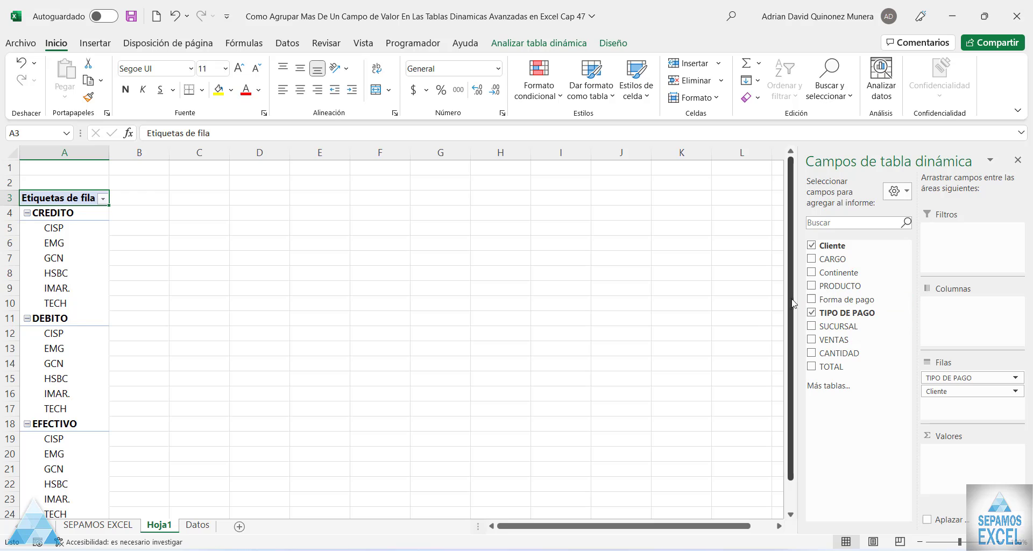
Add Cuenta de Cliente and Suma de TOTAL as the pivot's value fields
{"action": "left_click_drag", "start_coordinate": [832, 248], "coordinate": [965, 457]}
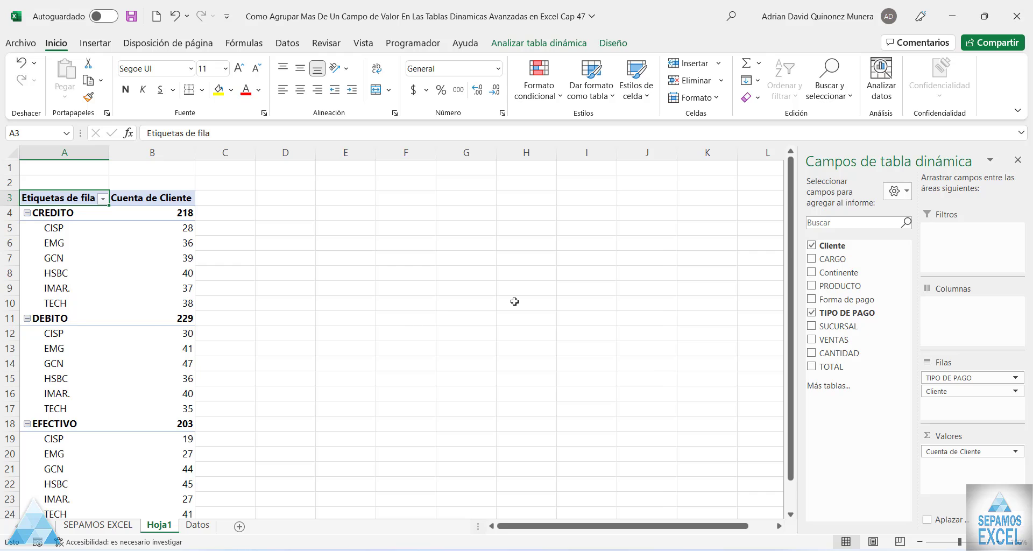
{"action": "mouse_move", "coordinate": [830, 366]}
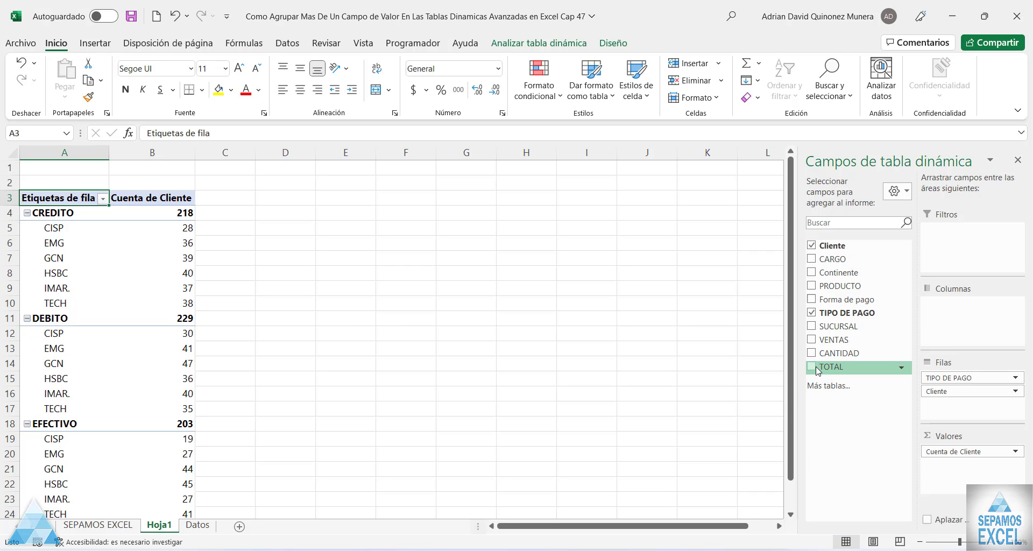
{"action": "left_click", "coordinate": [816, 368]}
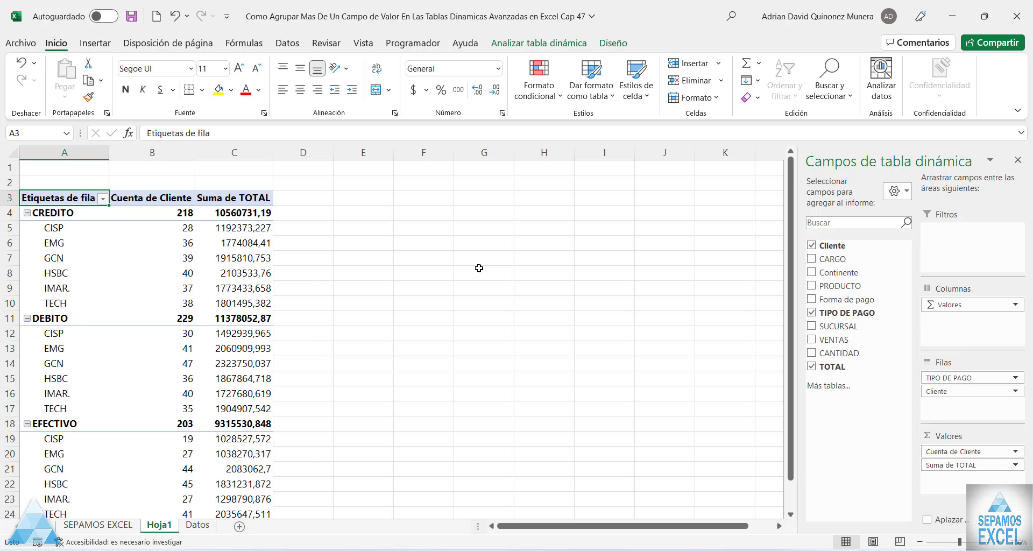
{"action": "scroll", "coordinate": [478, 268], "scroll_direction": "down", "scroll_amount": 1}
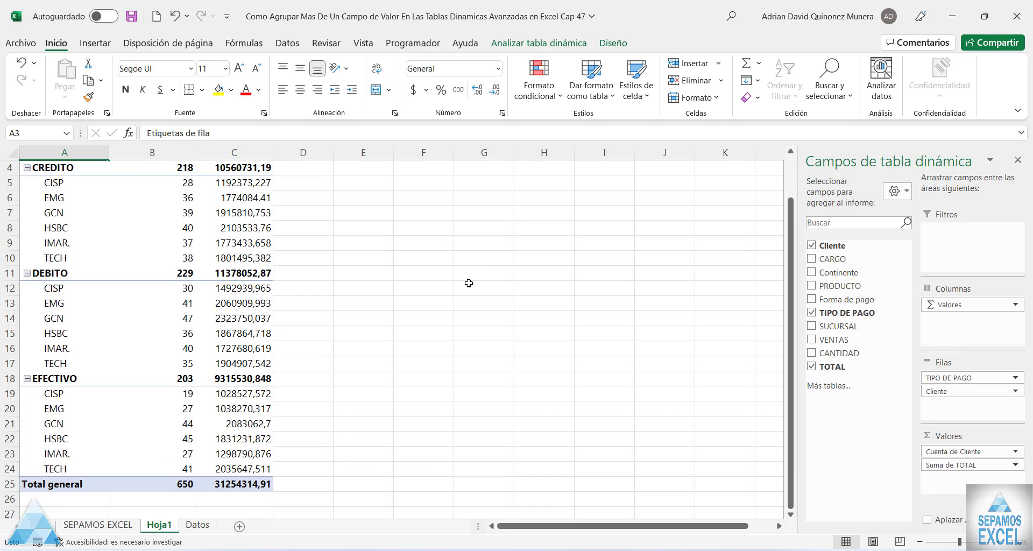
{"action": "scroll", "coordinate": [469, 283], "scroll_direction": "up", "scroll_amount": 1}
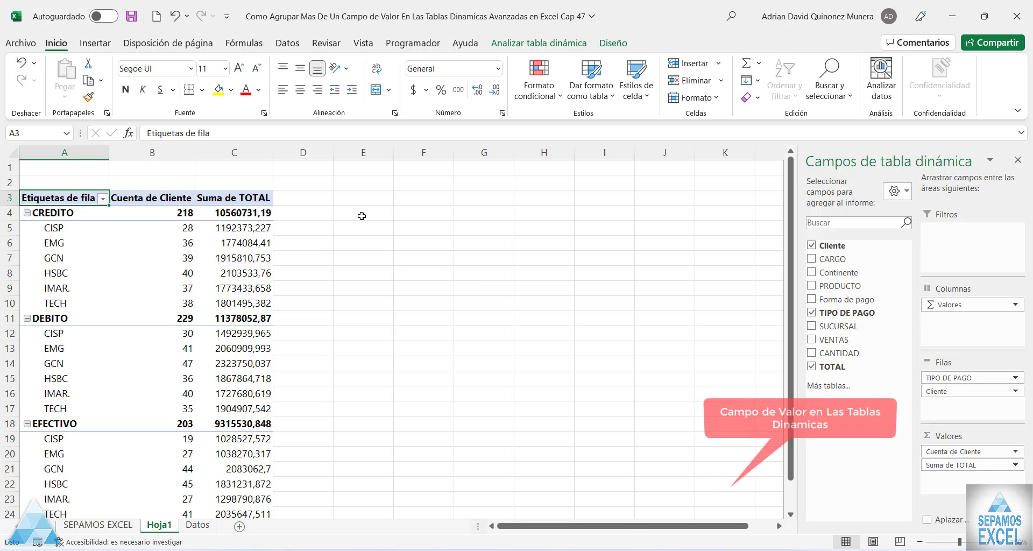
{"action": "left_click", "coordinate": [362, 216]}
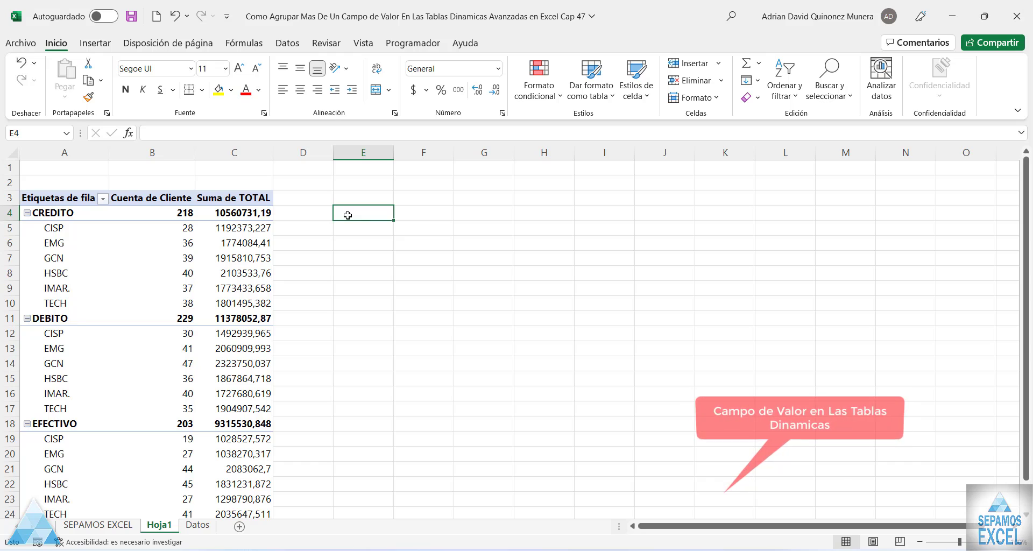
{"action": "left_click", "coordinate": [257, 229]}
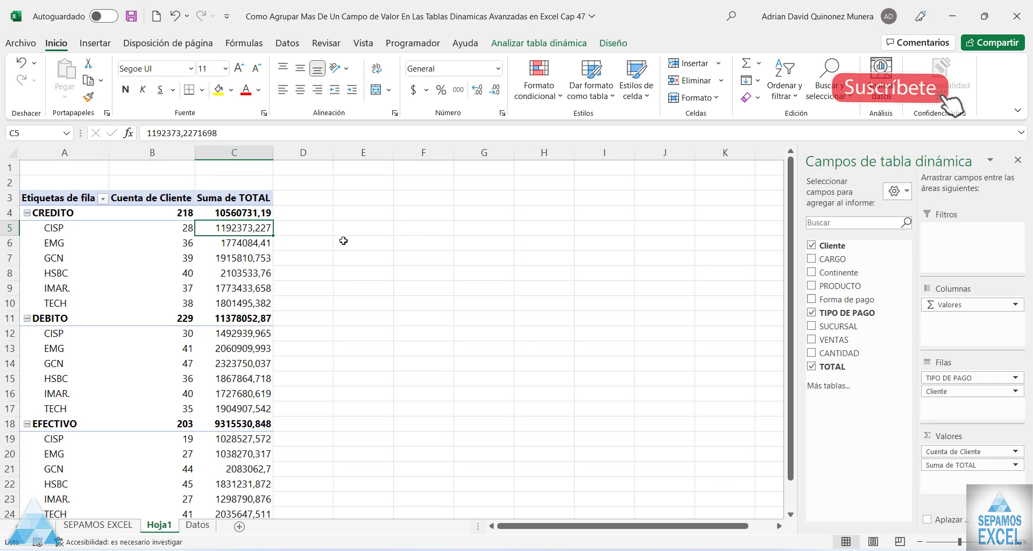
Open the Suma de TOTAL value field settings and preview other summary functions
{"action": "right_click", "coordinate": [252, 227]}
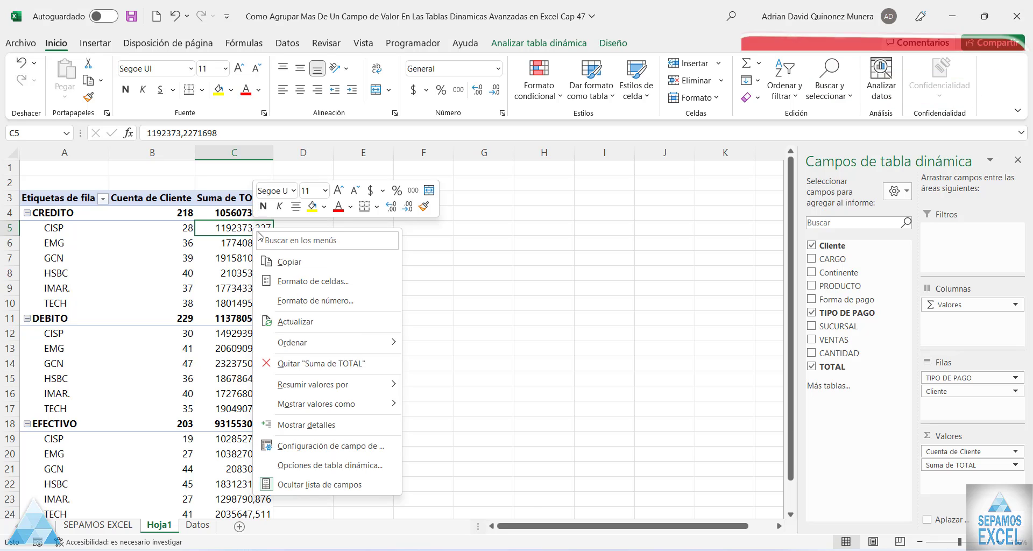
{"action": "left_click", "coordinate": [361, 447]}
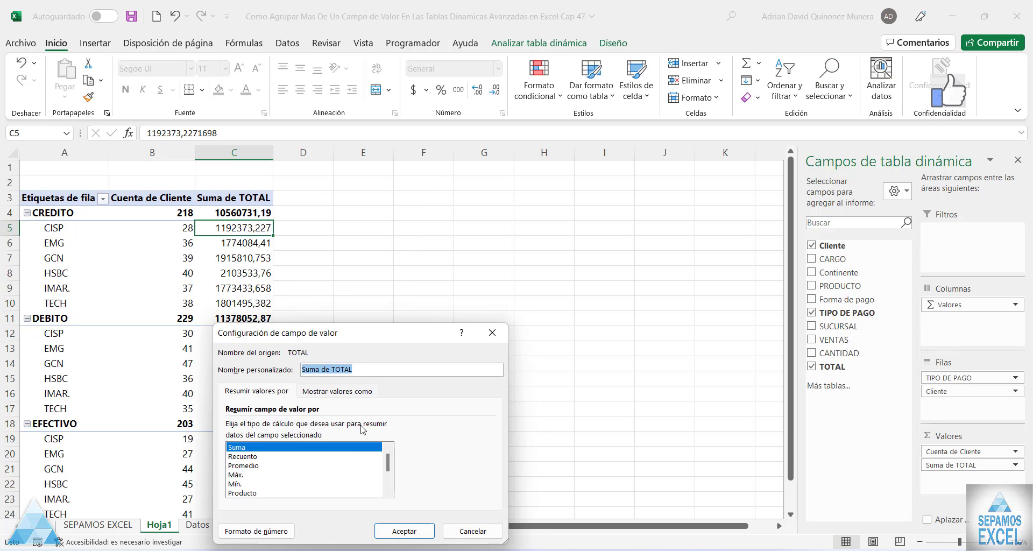
{"action": "left_click_drag", "start_coordinate": [438, 229], "coordinate": [445, 165]}
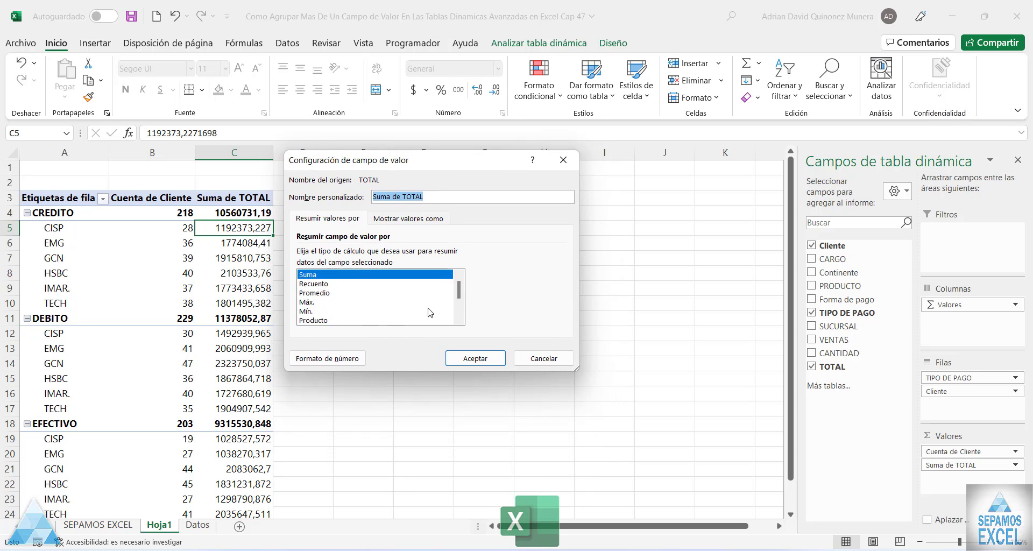
{"action": "left_click", "coordinate": [326, 286]}
{"action": "left_click", "coordinate": [326, 293]}
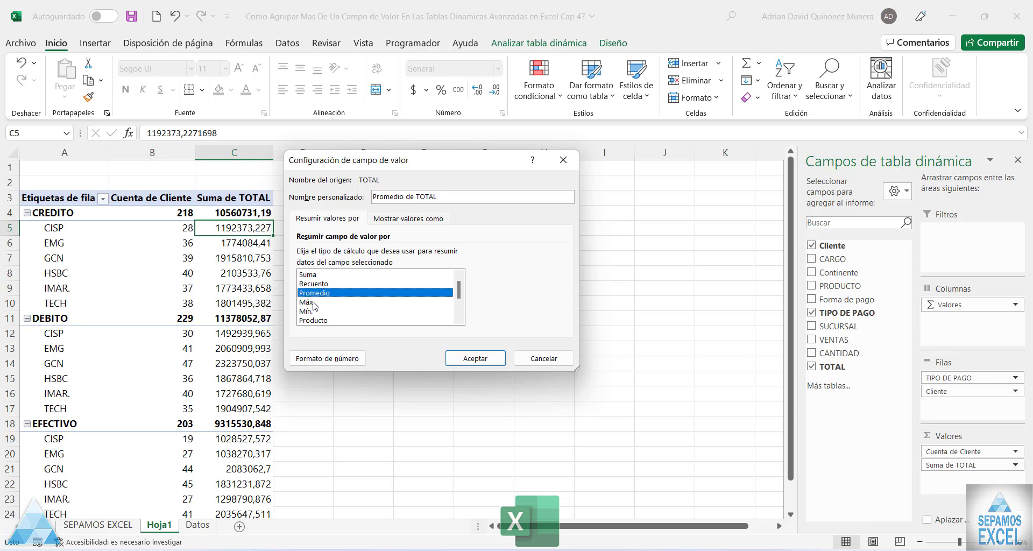
{"action": "left_click", "coordinate": [315, 302]}
{"action": "left_click", "coordinate": [311, 311]}
{"action": "left_click", "coordinate": [310, 321]}
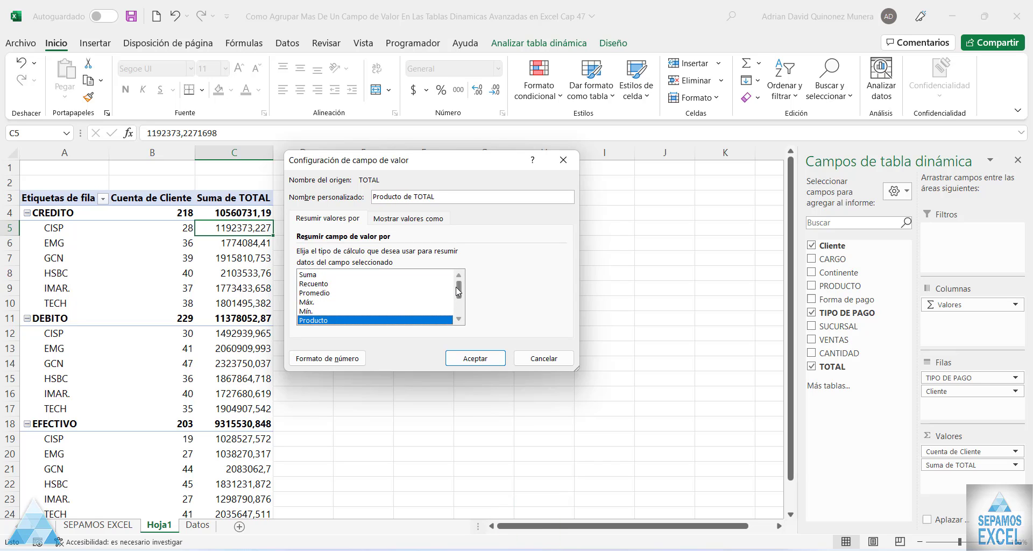
Summarize TOTAL by Promedio instead of Suma
{"action": "scroll", "coordinate": [458, 292], "scroll_direction": "down", "scroll_amount": 1}
{"action": "scroll", "coordinate": [458, 292], "scroll_direction": "down", "scroll_amount": 1}
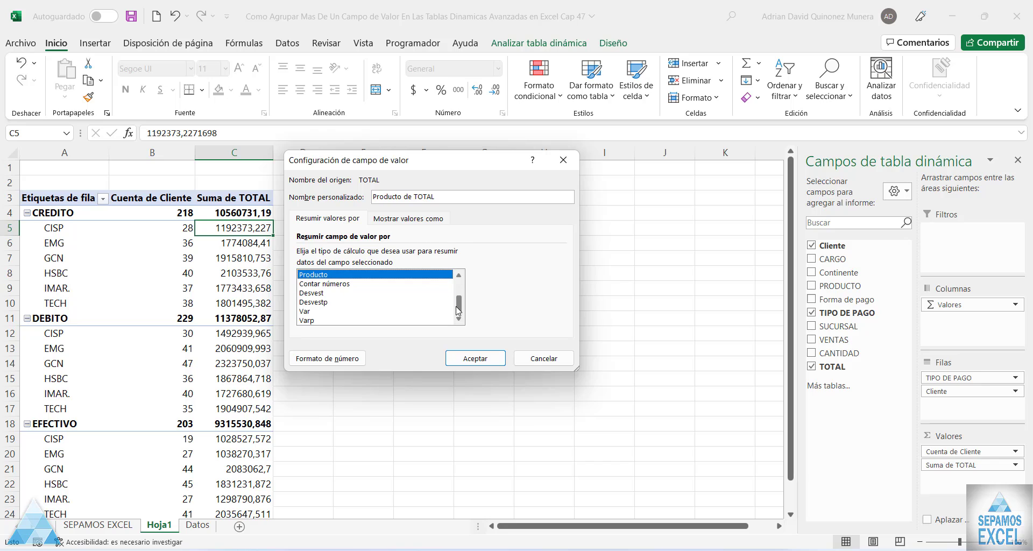
{"action": "scroll", "coordinate": [460, 291], "scroll_direction": "up", "scroll_amount": 1}
{"action": "left_click_drag", "start_coordinate": [458, 292], "coordinate": [460, 284]}
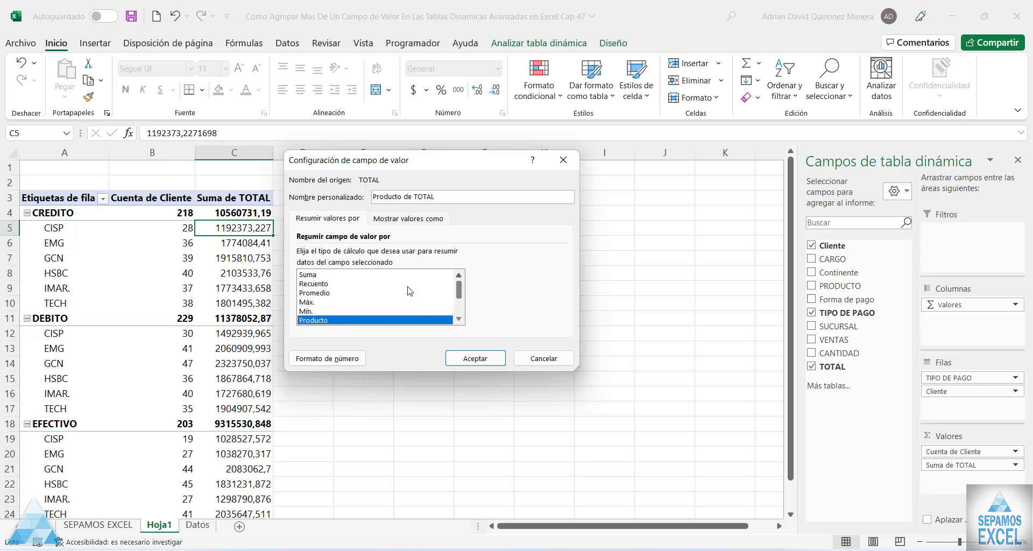
{"action": "left_click", "coordinate": [319, 293]}
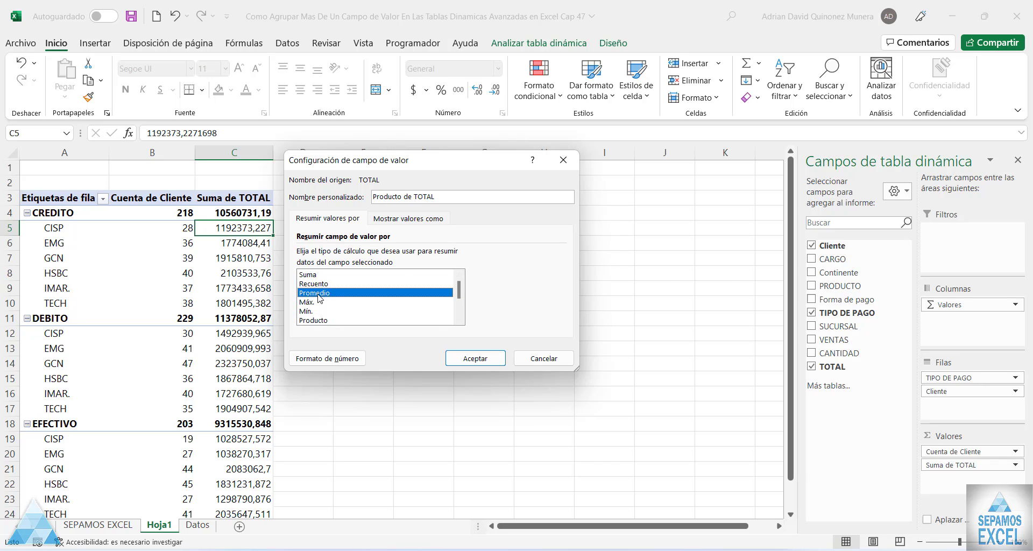
{"action": "left_click", "coordinate": [480, 359]}
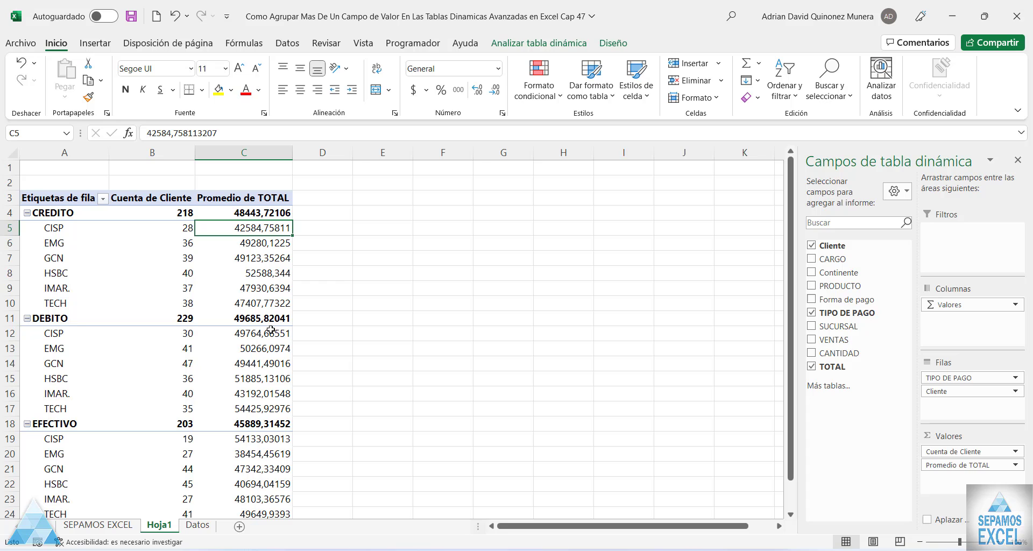
{"action": "scroll", "coordinate": [271, 330], "scroll_direction": "down", "scroll_amount": 1}
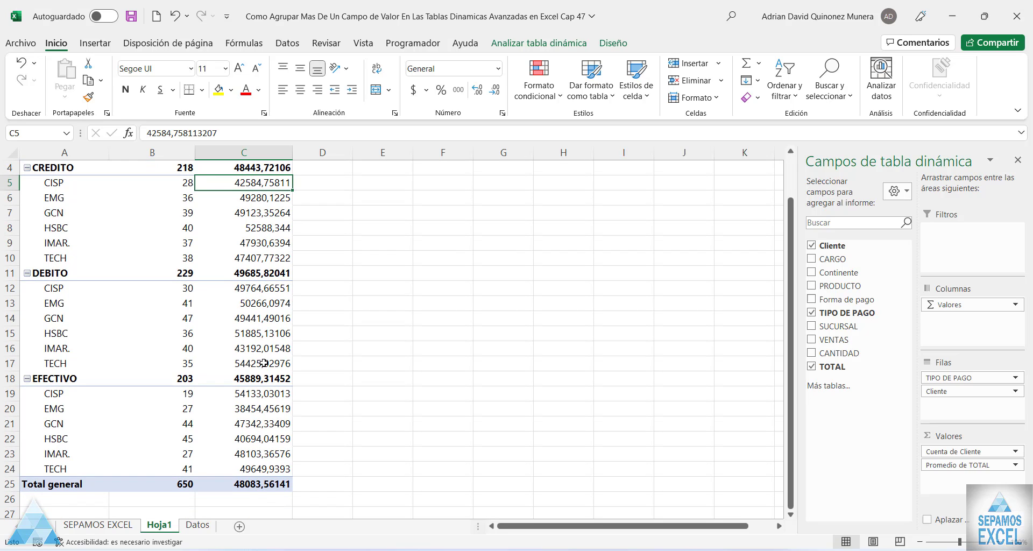
{"action": "scroll", "coordinate": [264, 363], "scroll_direction": "up", "scroll_amount": 1}
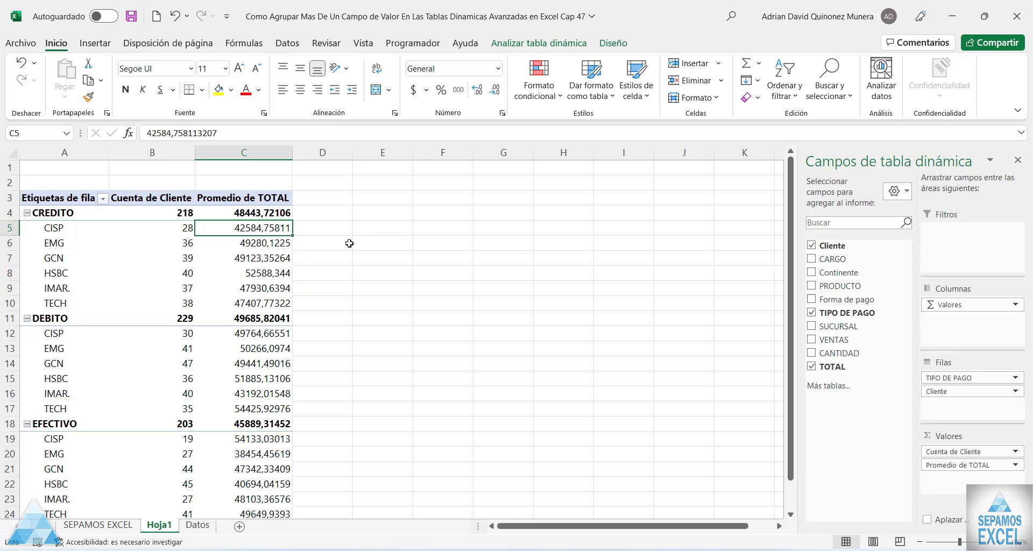
Switch the TOTAL value field back from Promedio to Suma
{"action": "right_click", "coordinate": [270, 230]}
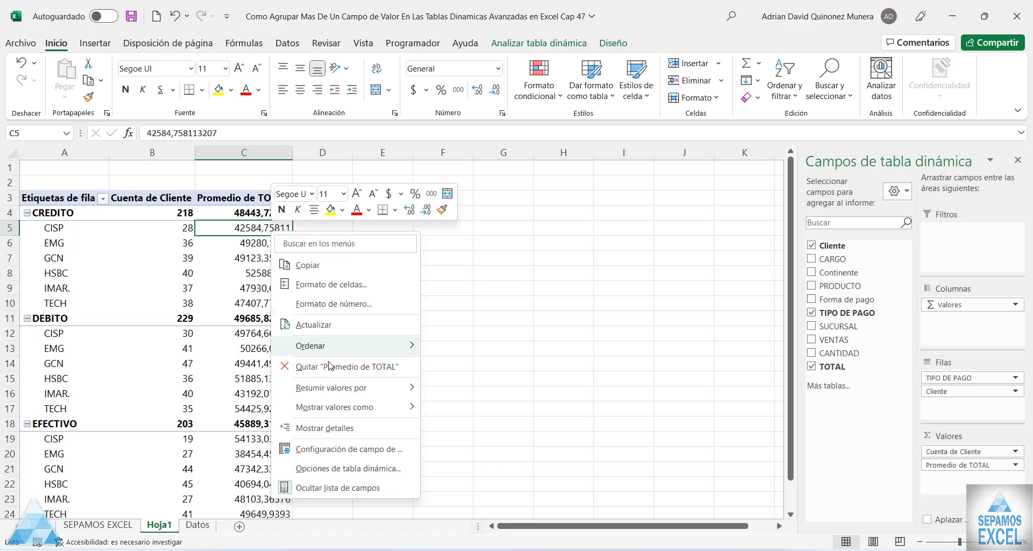
{"action": "left_click", "coordinate": [362, 454]}
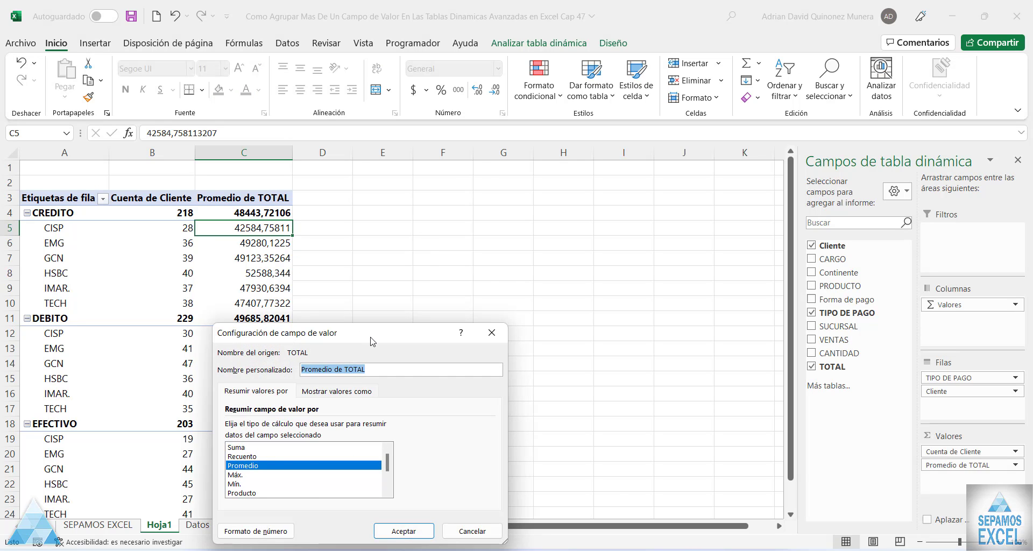
{"action": "left_click", "coordinate": [384, 328]}
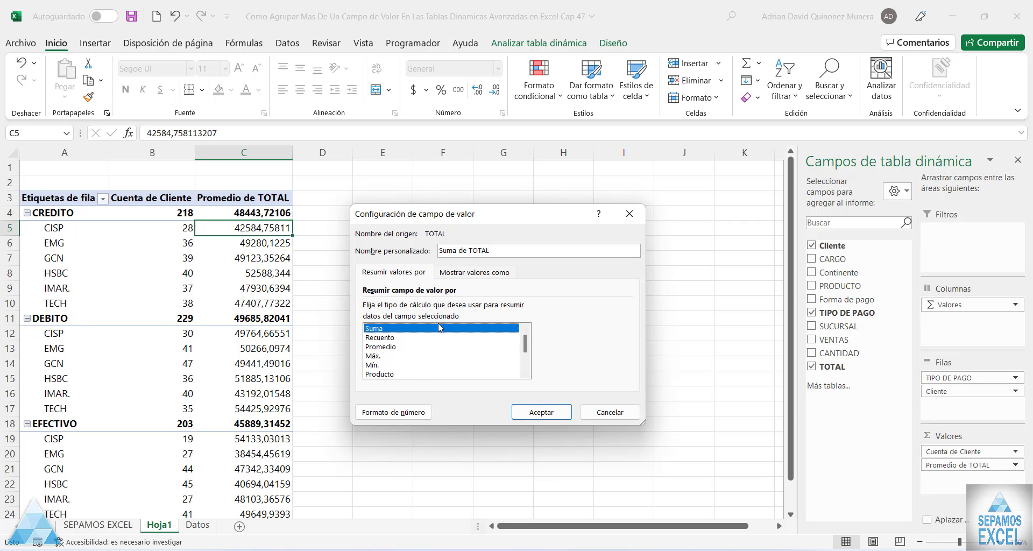
{"action": "left_click", "coordinate": [540, 412]}
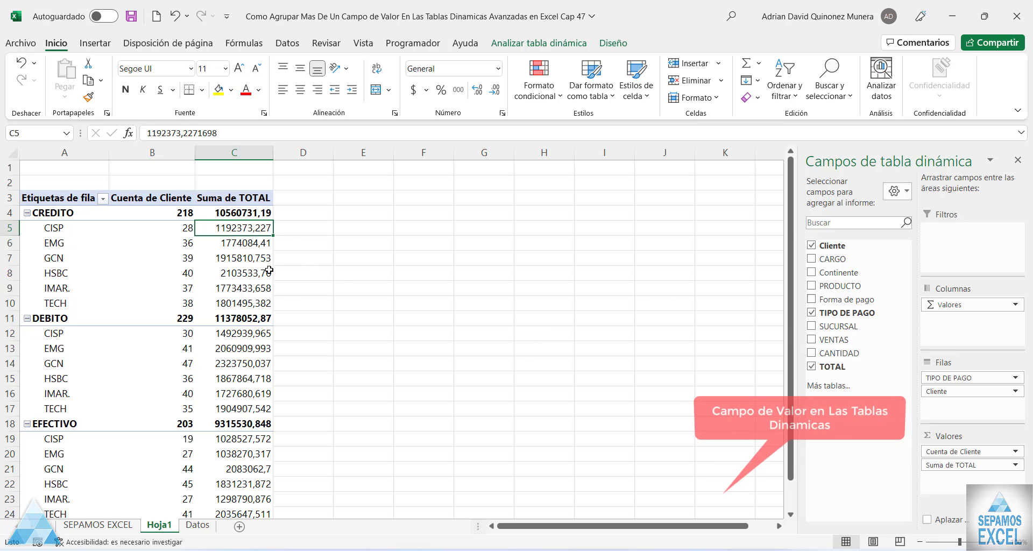
Select the CREDITO payment-type row label in the pivot table
{"action": "left_click", "coordinate": [39, 212]}
{"action": "left_click", "coordinate": [32, 222]}
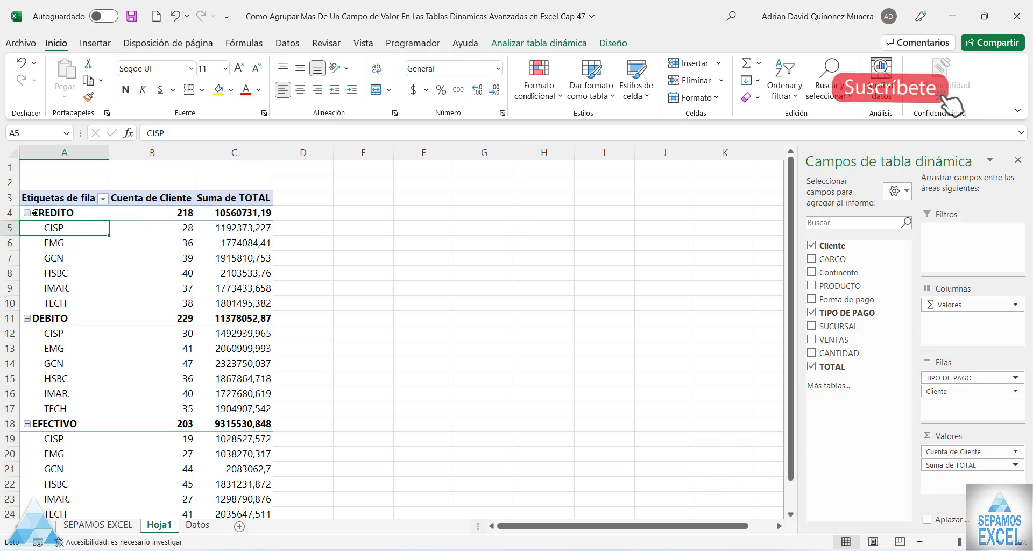
{"action": "left_click", "coordinate": [34, 213]}
Open the TIPO DE PAGO field settings and cancel without changes
{"action": "right_click", "coordinate": [36, 213]}
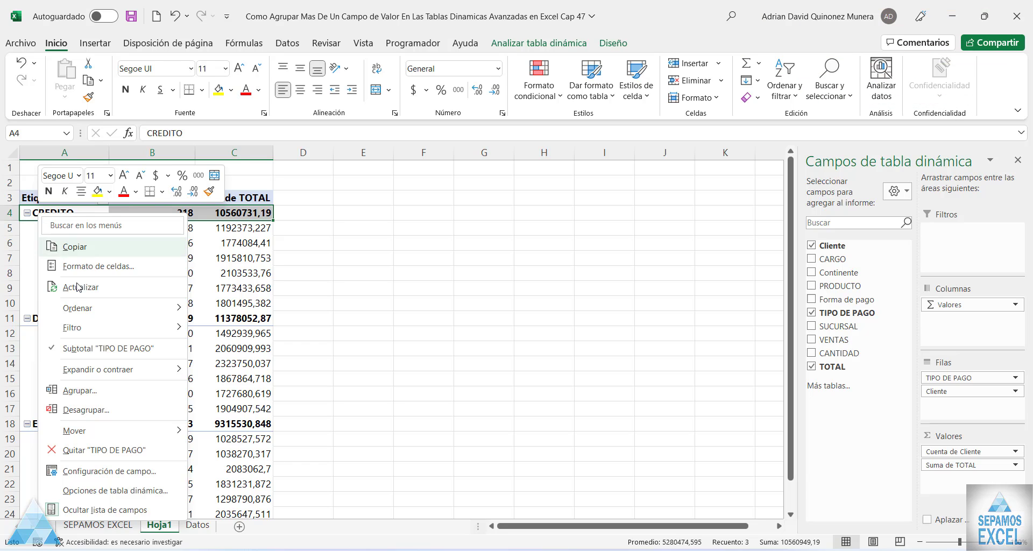
{"action": "left_click", "coordinate": [108, 471]}
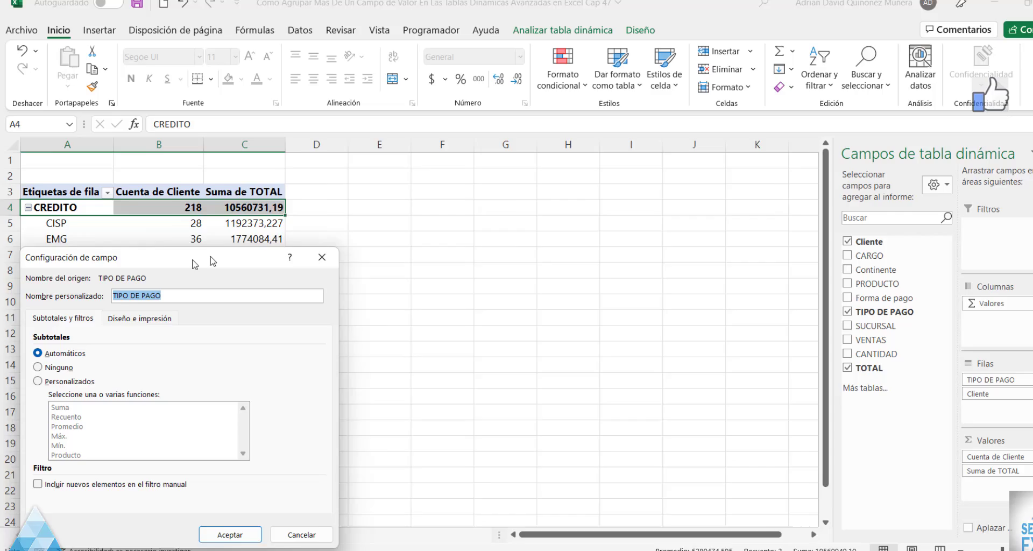
{"action": "left_click_drag", "start_coordinate": [171, 274], "coordinate": [471, 150]}
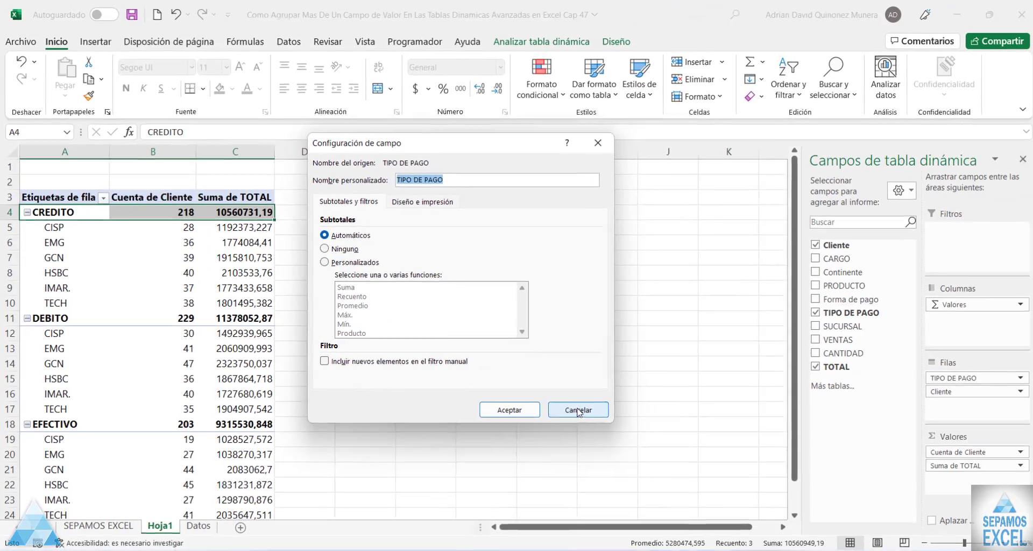
{"action": "left_click", "coordinate": [823, 408]}
Open the Suma de TOTAL value field settings to check its Suma function, then close them
{"action": "right_click", "coordinate": [250, 246]}
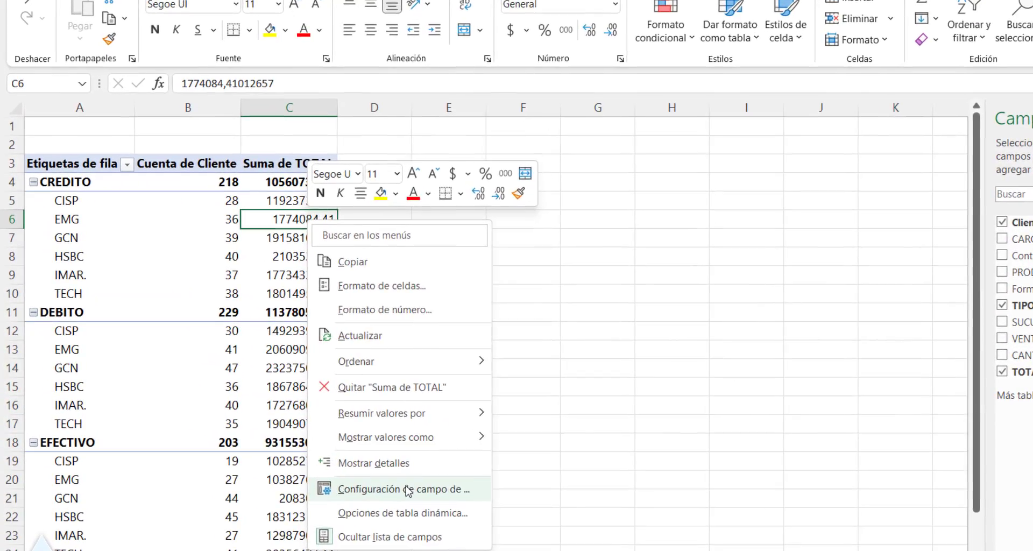
{"action": "left_click", "coordinate": [318, 461]}
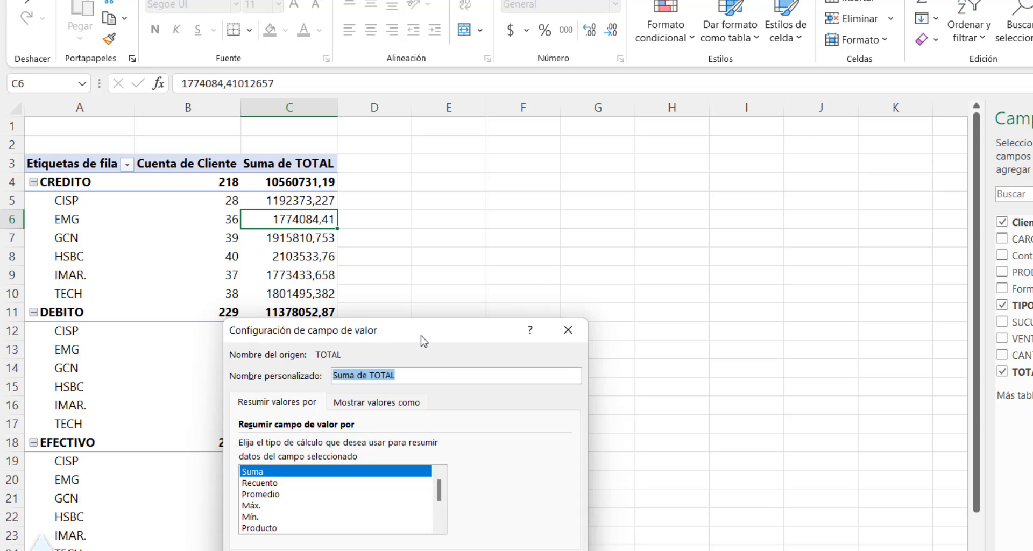
{"action": "left_click_drag", "start_coordinate": [423, 341], "coordinate": [605, 118]}
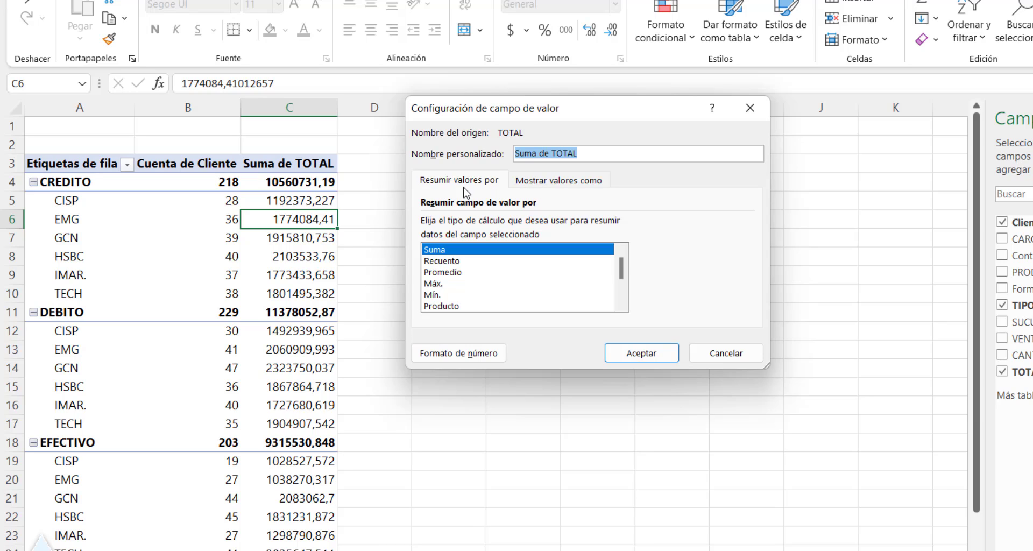
{"action": "left_click", "coordinate": [750, 108]}
Open the TIPO DE PAGO field settings and try the automatic, none and custom subtotal options
{"action": "right_click", "coordinate": [72, 190]}
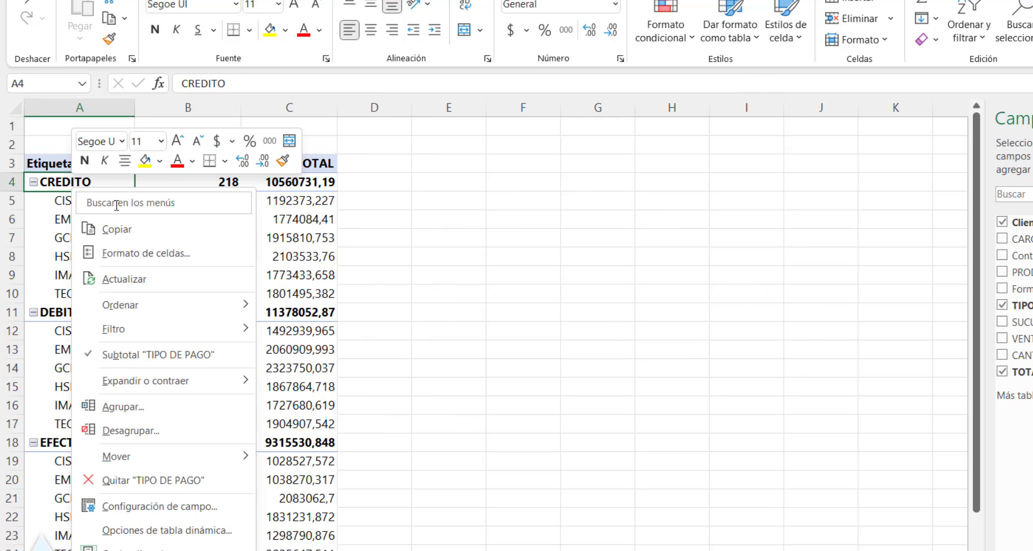
{"action": "left_click", "coordinate": [164, 506]}
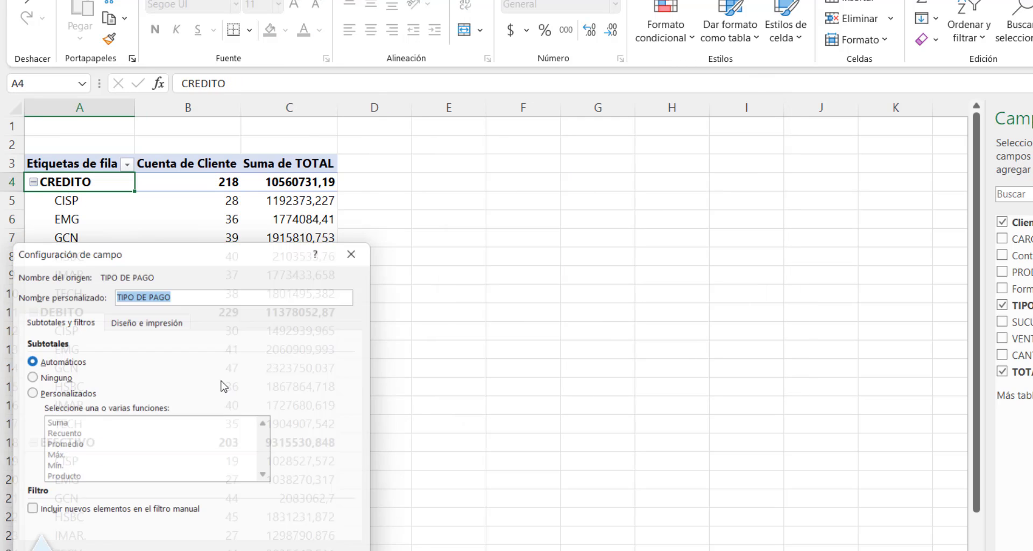
{"action": "left_click_drag", "start_coordinate": [265, 253], "coordinate": [618, 80]}
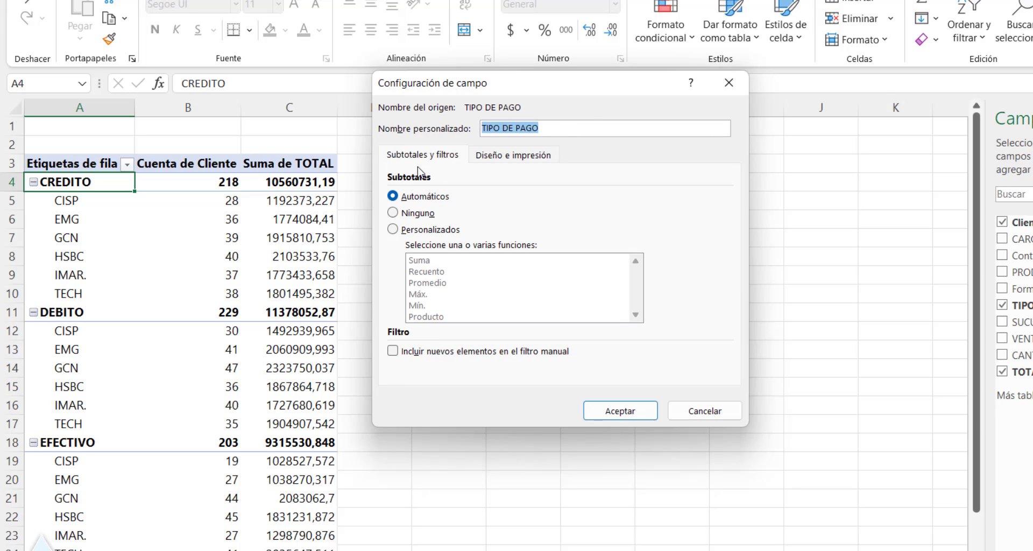
{"action": "left_click", "coordinate": [526, 165]}
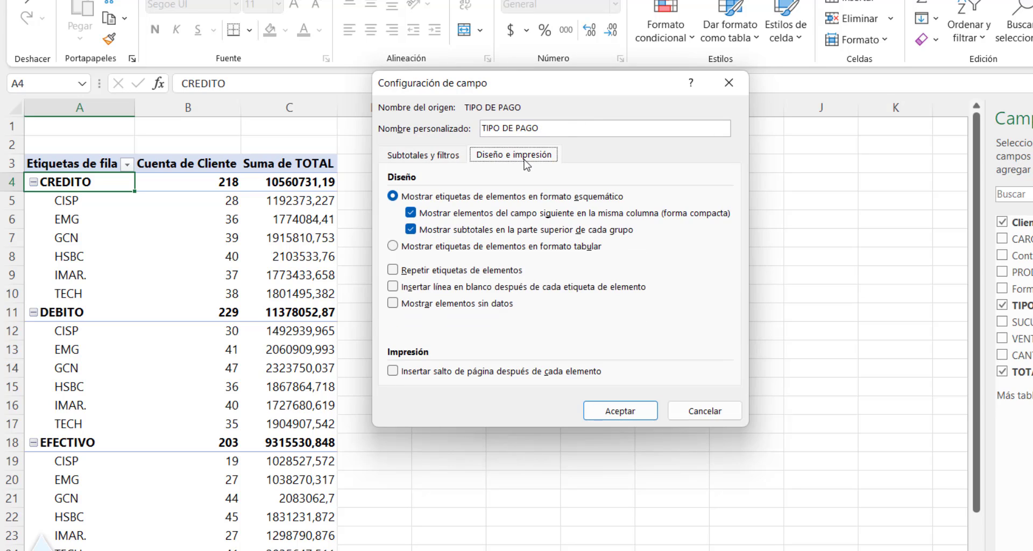
{"action": "left_click", "coordinate": [438, 159]}
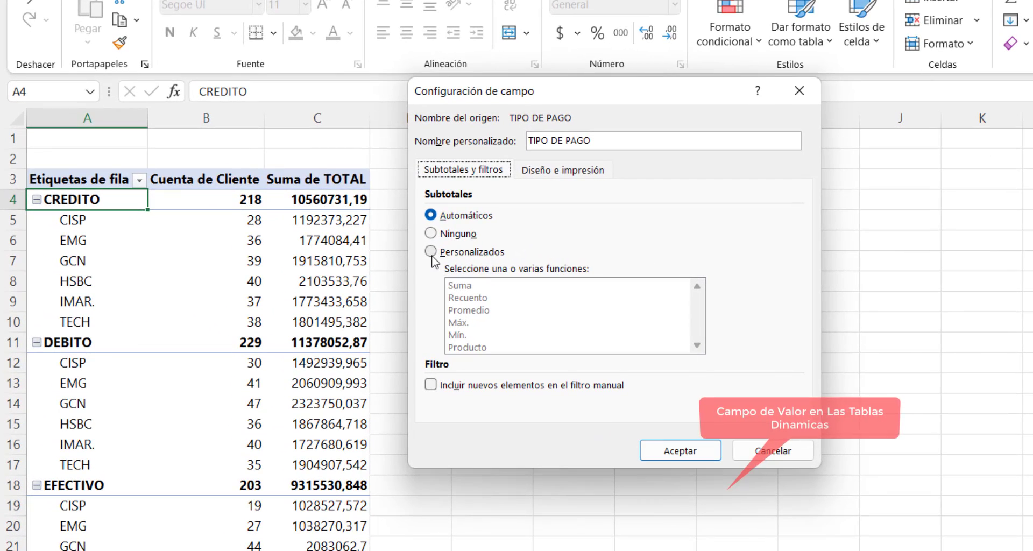
{"action": "left_click", "coordinate": [430, 252]}
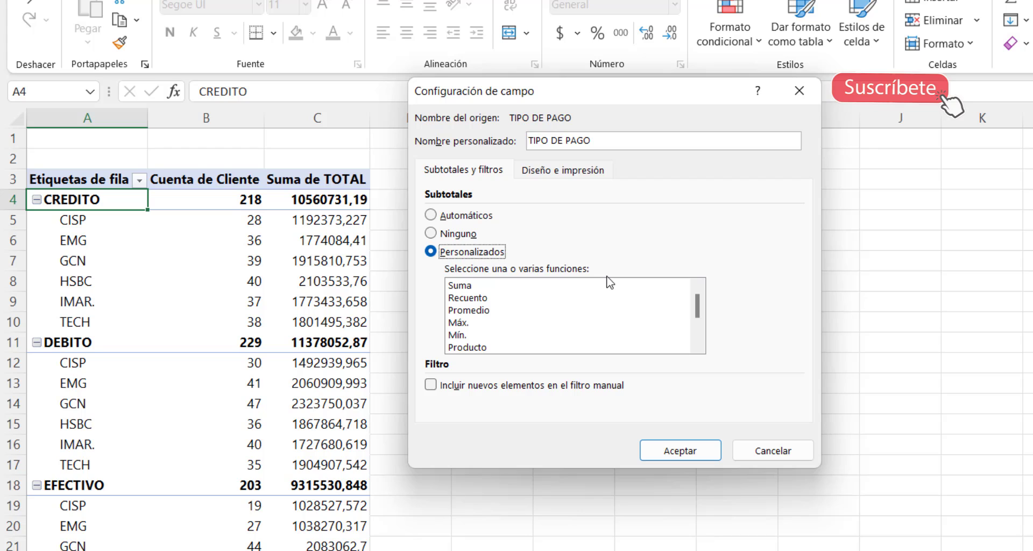
{"action": "left_click", "coordinate": [430, 215]}
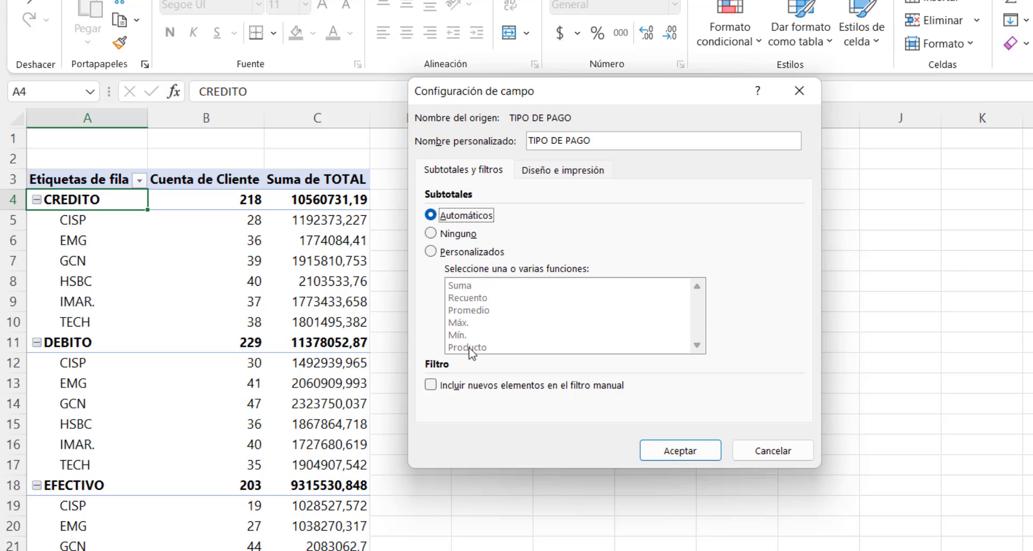
{"action": "left_click", "coordinate": [438, 234]}
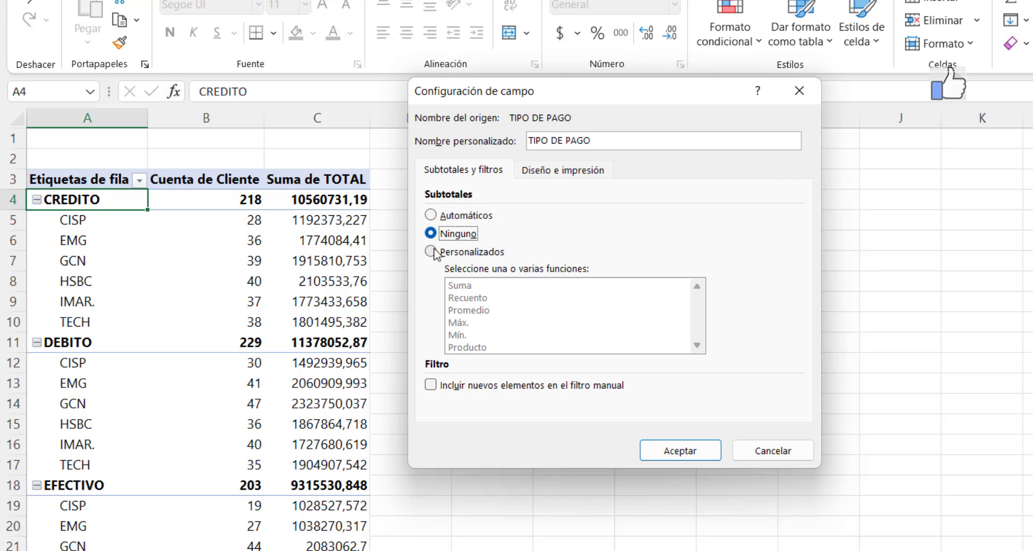
Set custom Promedio subtotals for each TIPO DE PAGO group
{"action": "left_click", "coordinate": [430, 251]}
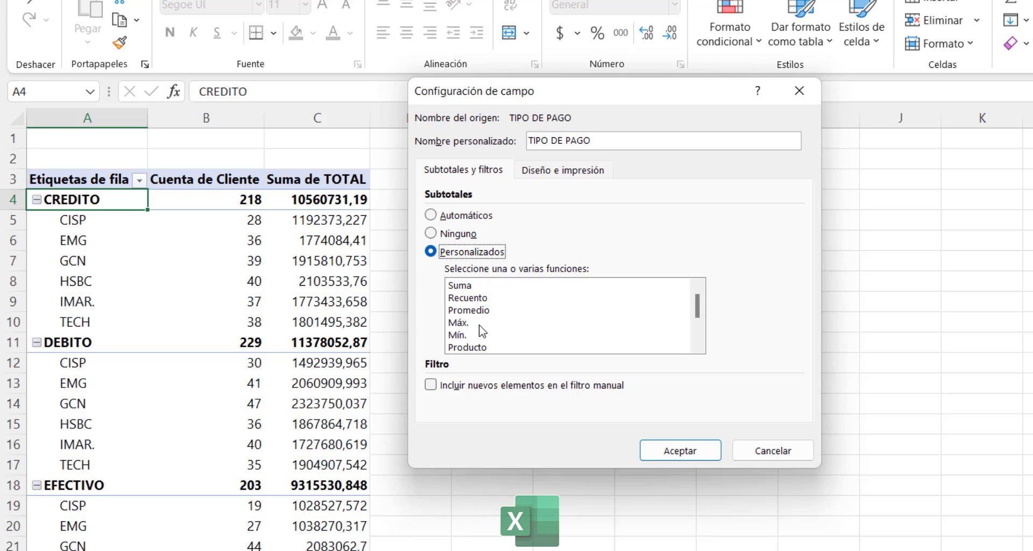
{"action": "left_click", "coordinate": [472, 286]}
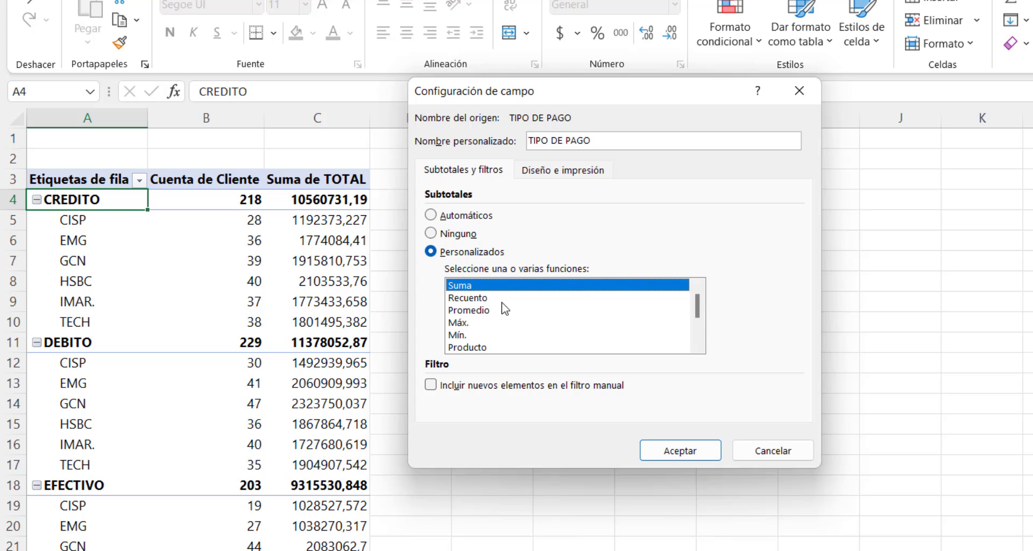
{"action": "left_click", "coordinate": [493, 286]}
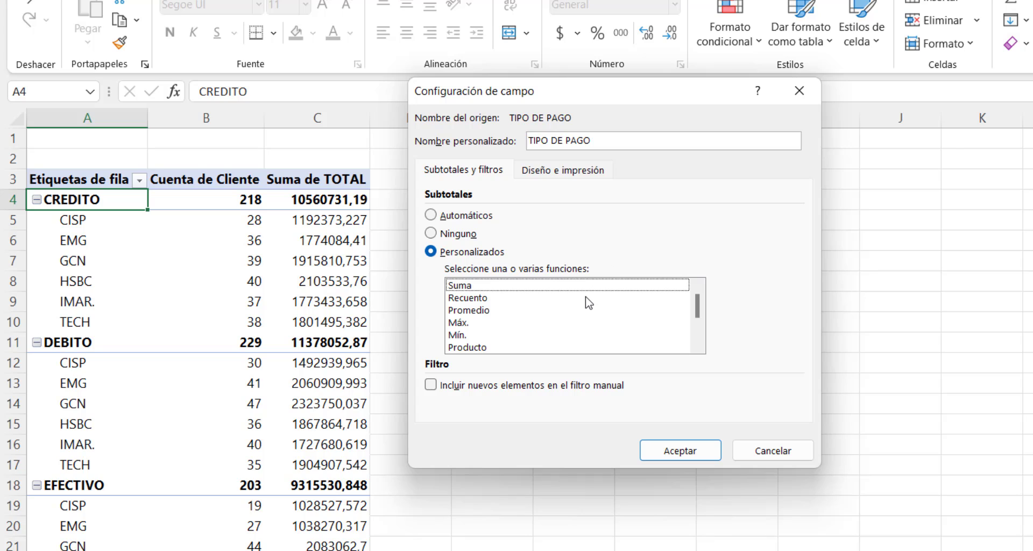
{"action": "left_click", "coordinate": [486, 311]}
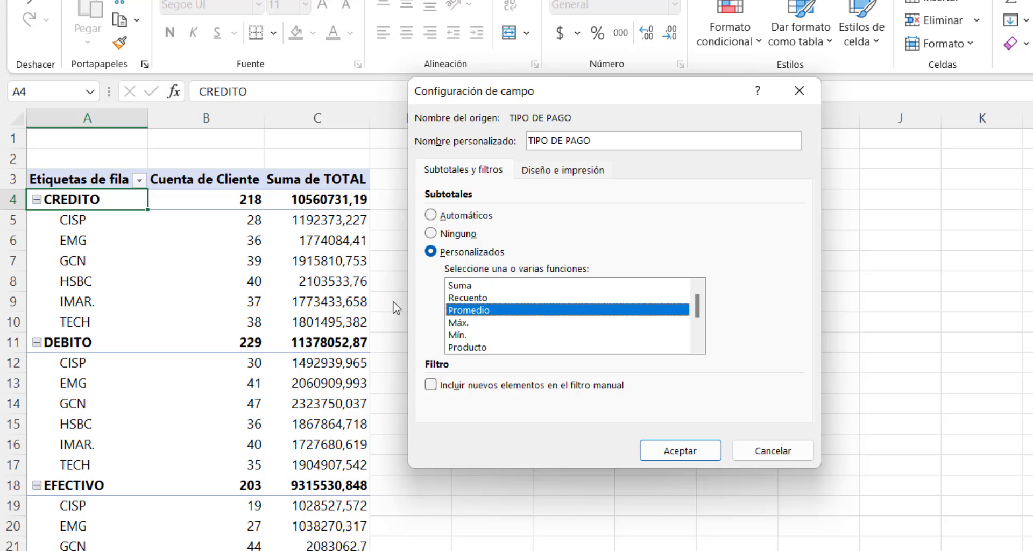
{"action": "left_click", "coordinate": [666, 451]}
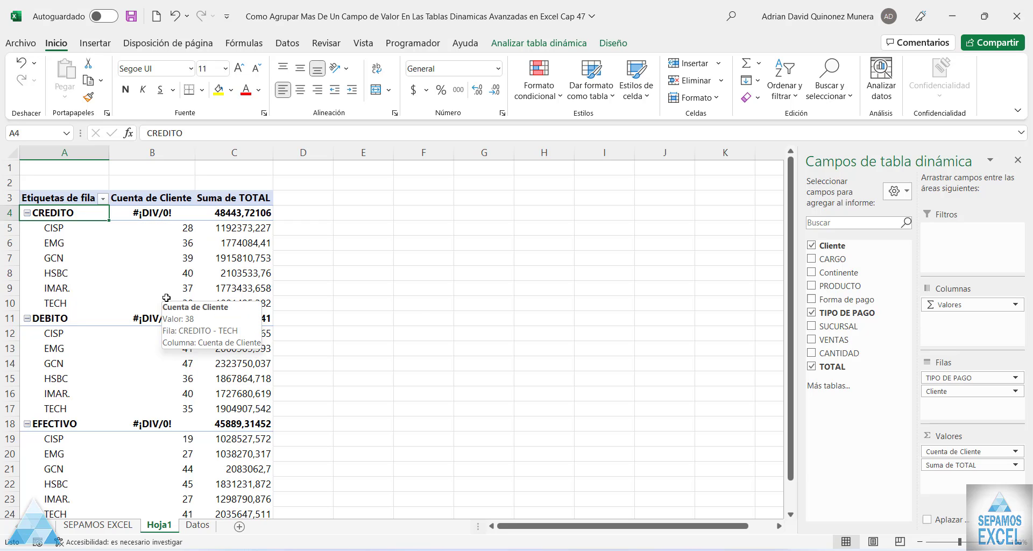
Remove Cuenta de Cliente from the Valores area, leaving only Suma de TOTAL
{"action": "scroll", "coordinate": [274, 334], "scroll_direction": "down", "scroll_amount": 3}
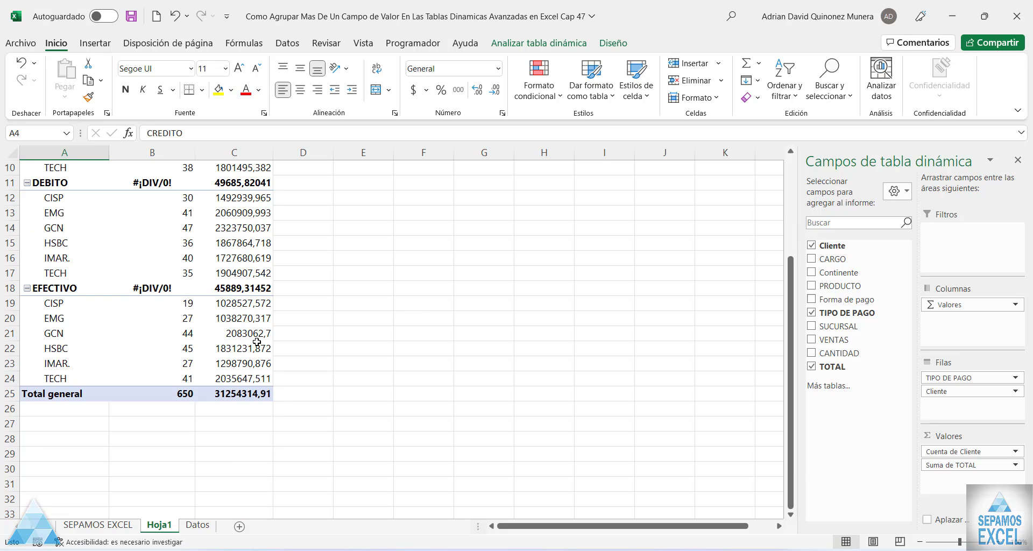
{"action": "scroll", "coordinate": [257, 342], "scroll_direction": "up", "scroll_amount": 3}
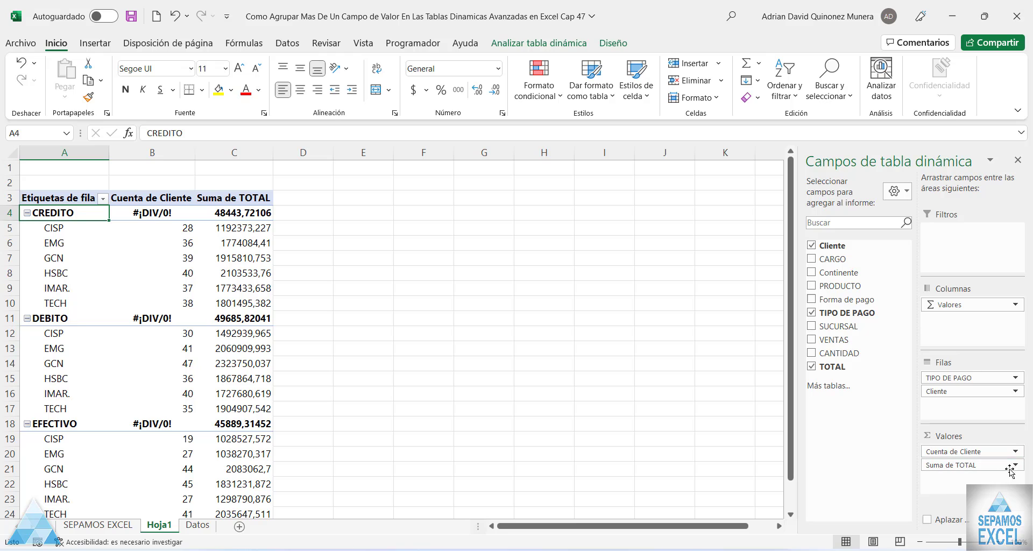
{"action": "left_click", "coordinate": [1015, 454]}
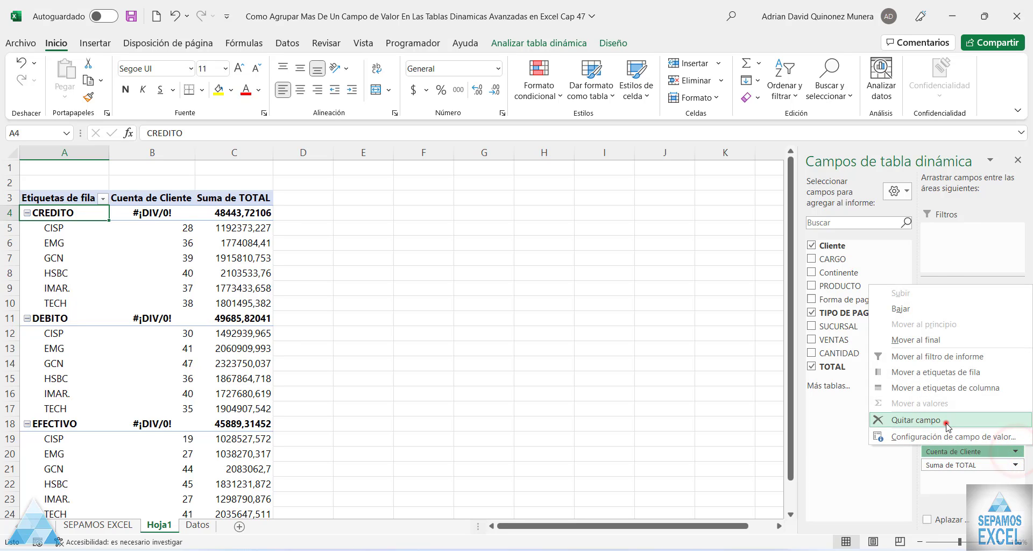
{"action": "left_click", "coordinate": [945, 422]}
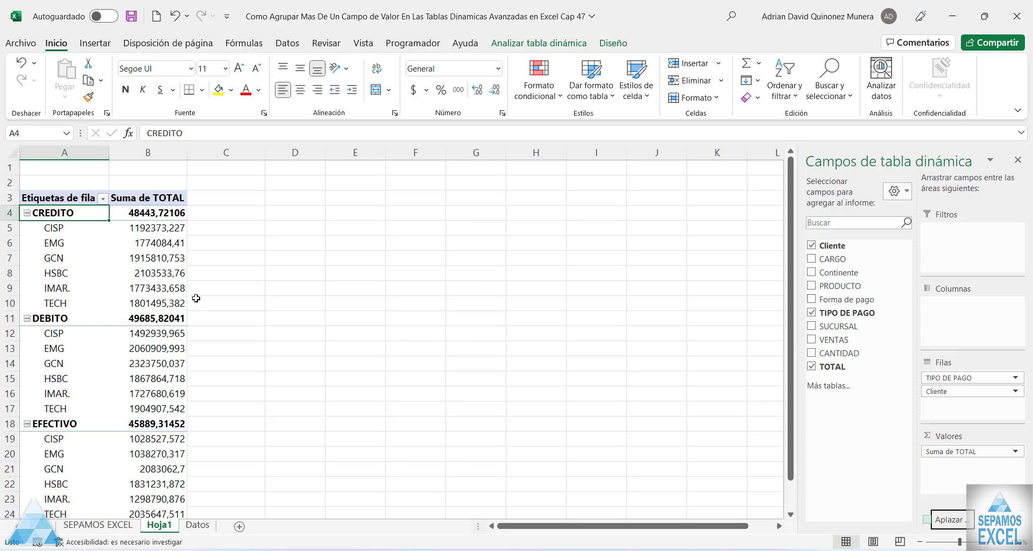
Add Máx. and Mín. to the Promedio custom subtotals of the TIPO DE PAGO field
{"action": "left_click", "coordinate": [52, 320]}
{"action": "right_click", "coordinate": [53, 319]}
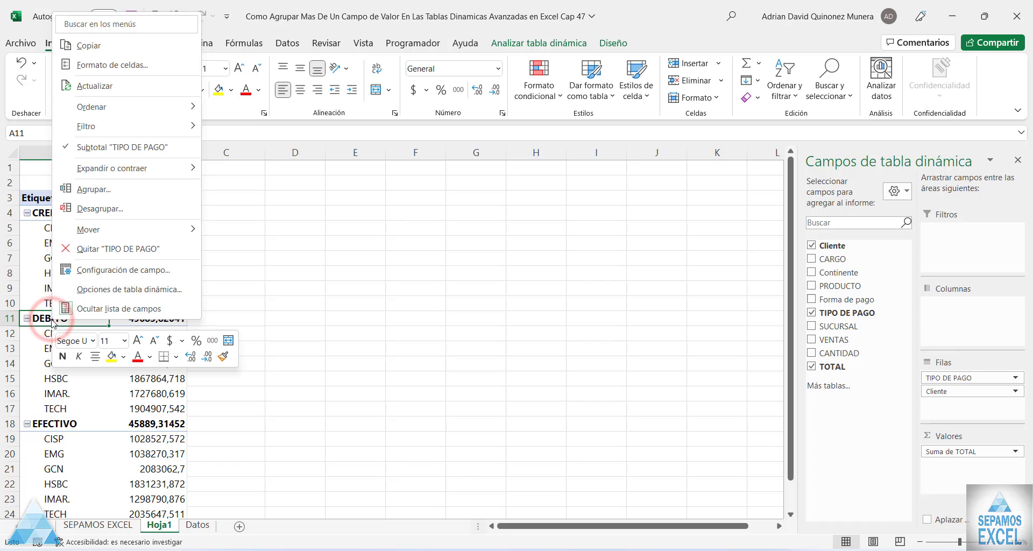
{"action": "left_click", "coordinate": [108, 272]}
{"action": "left_click_drag", "start_coordinate": [237, 133], "coordinate": [632, 81]}
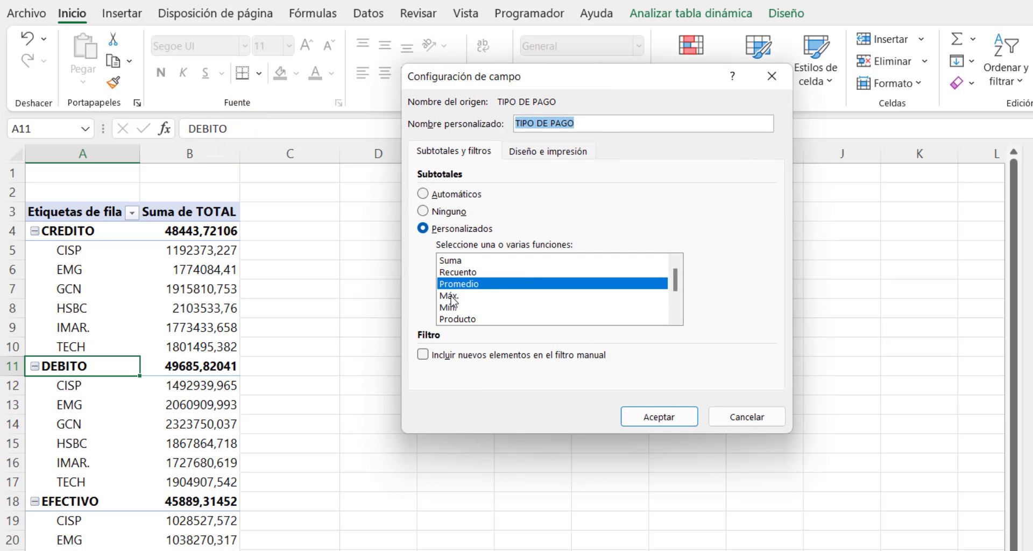
{"action": "left_click", "coordinate": [450, 304], "text": "shift"}
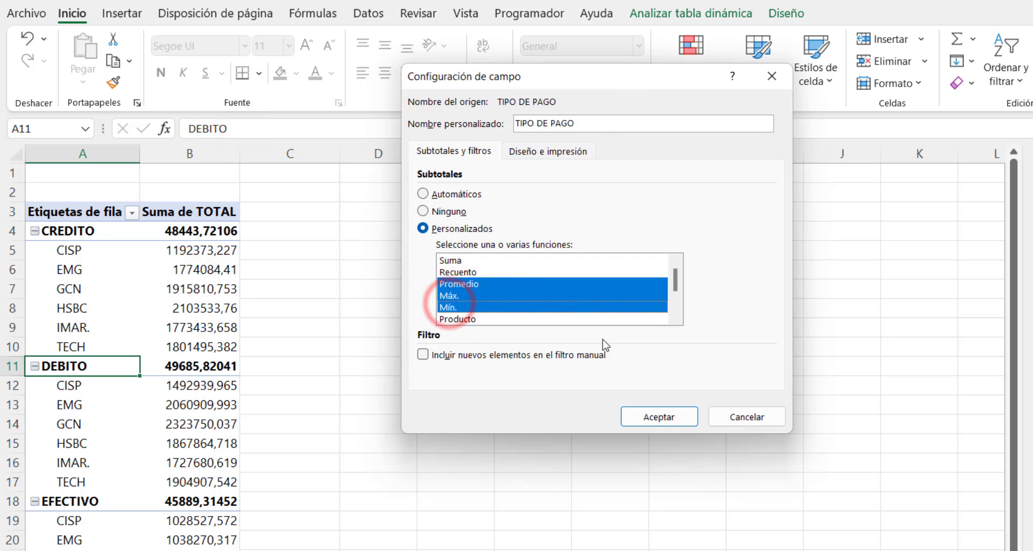
{"action": "left_click", "coordinate": [667, 425]}
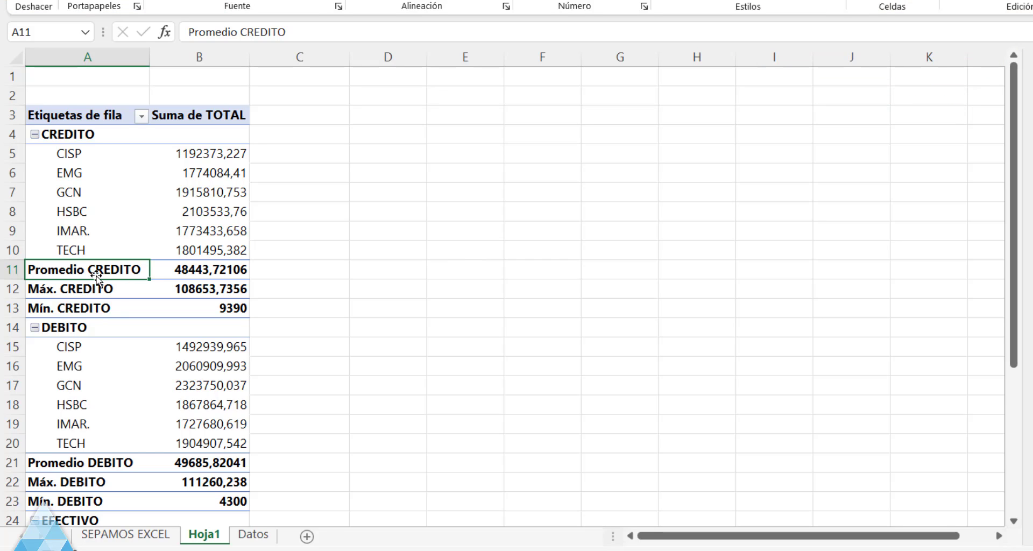
{"action": "left_click", "coordinate": [74, 290]}
{"action": "left_click", "coordinate": [72, 309]}
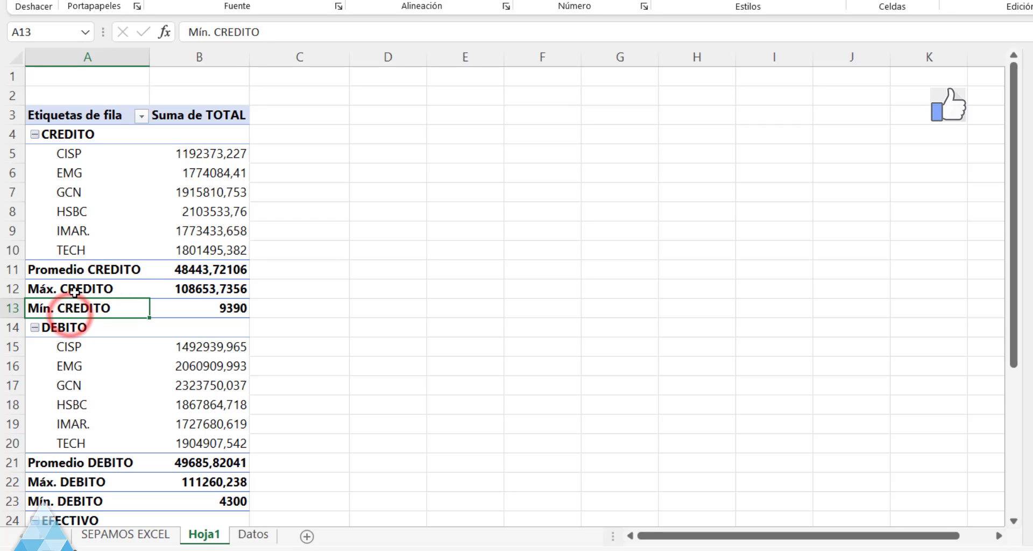
{"action": "left_click", "coordinate": [74, 291]}
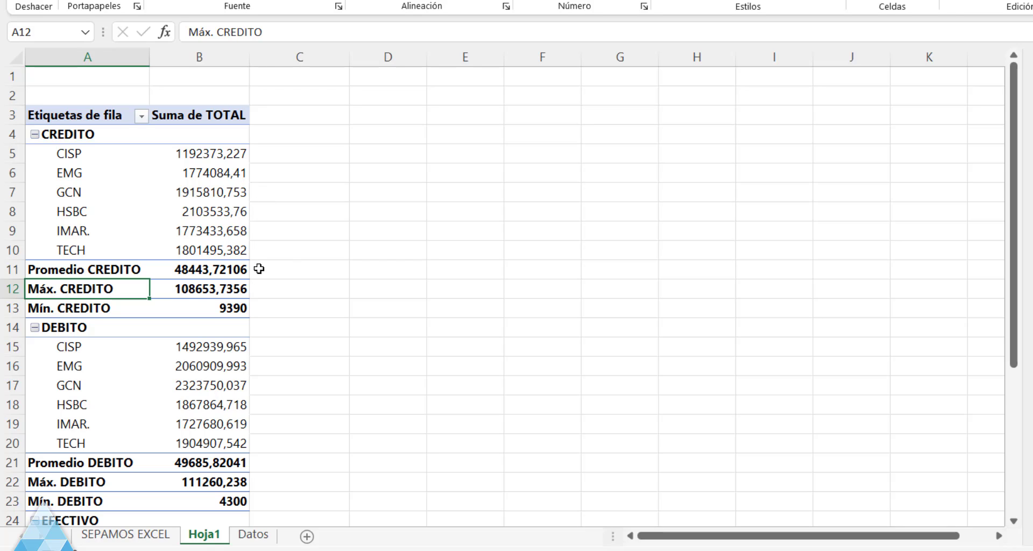
Format the Suma de TOTAL values as Contabilidad with a $ sign and 0 decimal places
{"action": "right_click", "coordinate": [228, 172]}
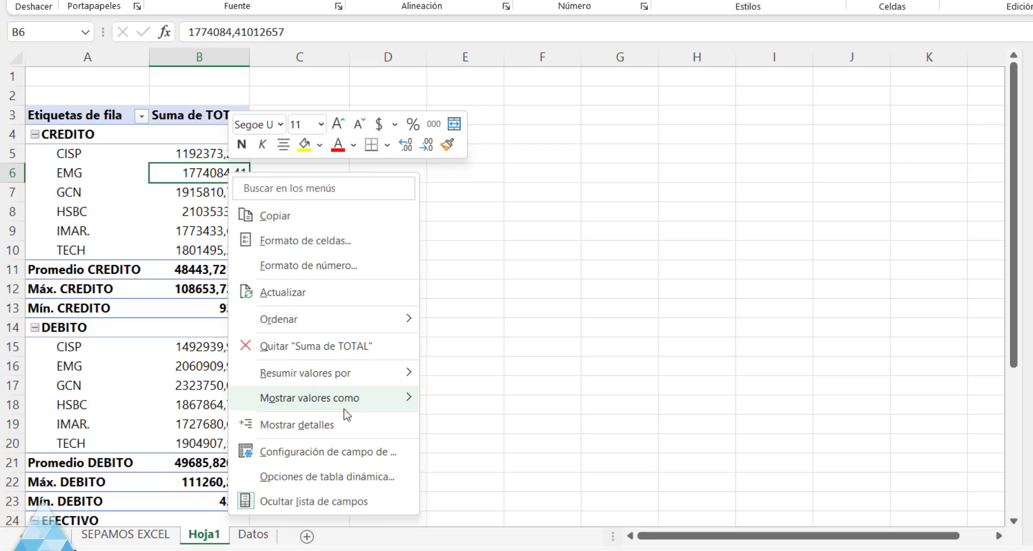
{"action": "left_click", "coordinate": [350, 449]}
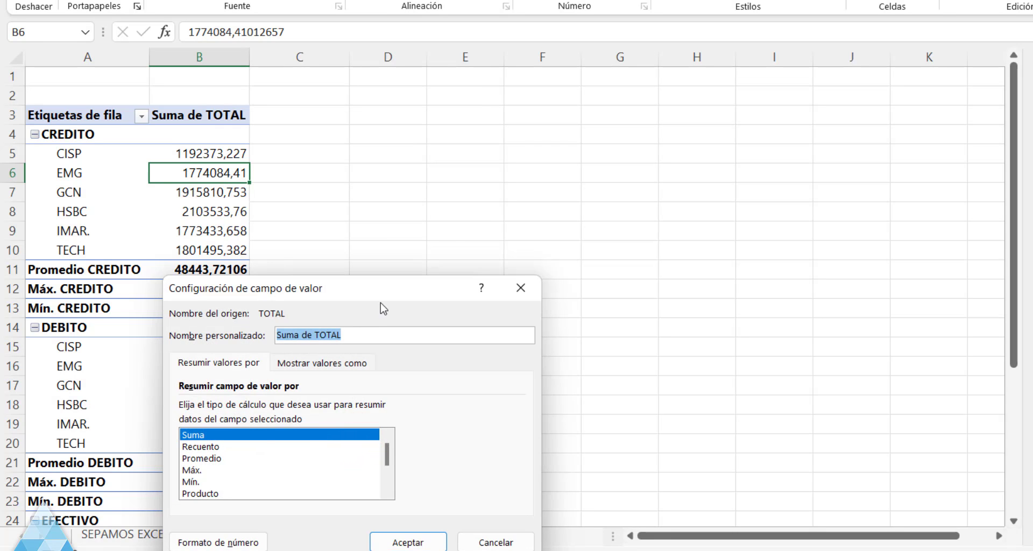
{"action": "left_click_drag", "start_coordinate": [381, 290], "coordinate": [768, 53]}
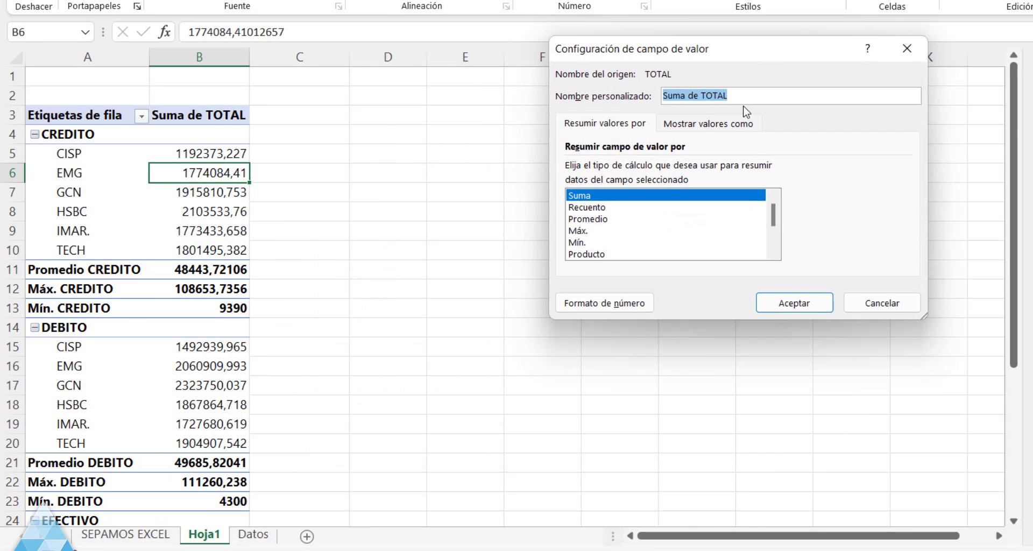
{"action": "left_click", "coordinate": [644, 305]}
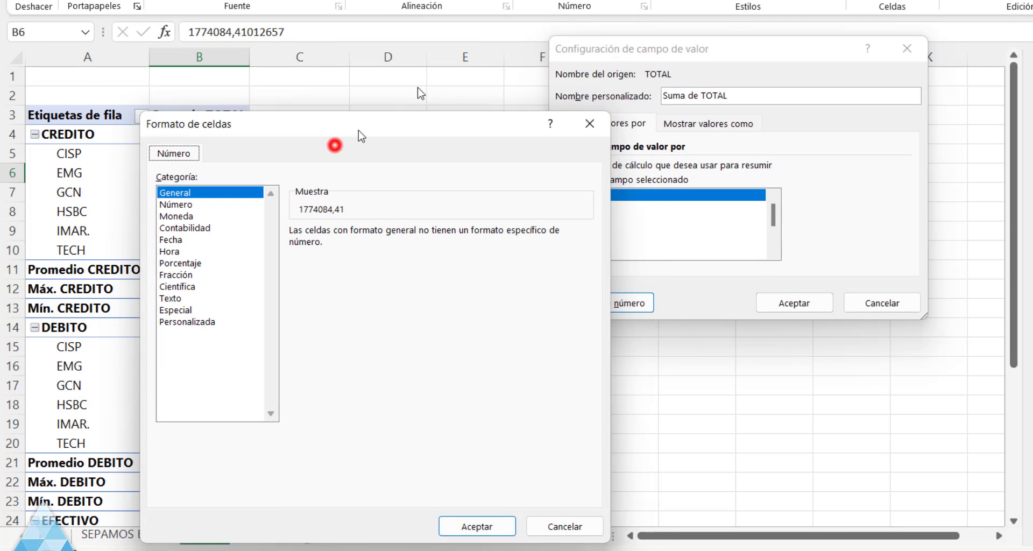
{"action": "left_click", "coordinate": [303, 138]}
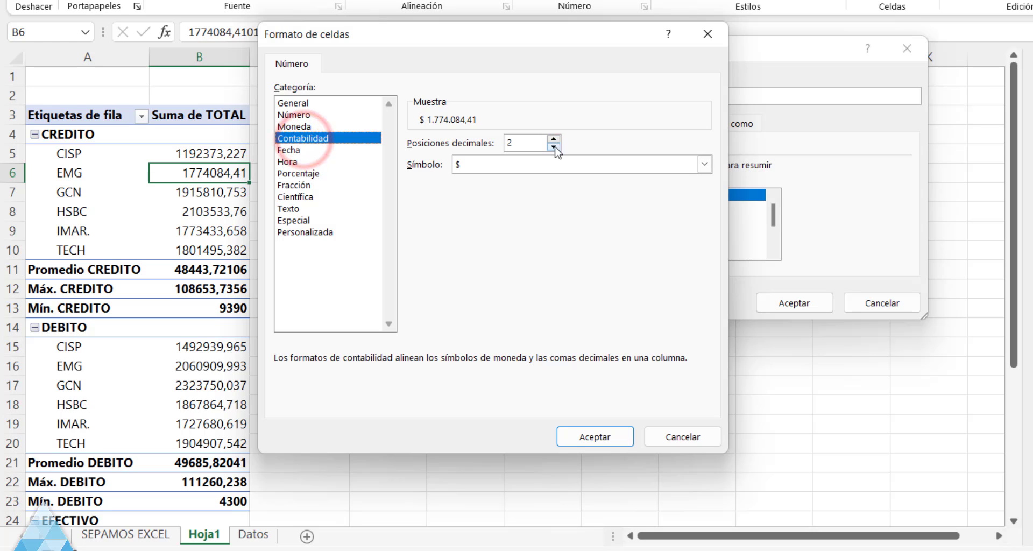
{"action": "left_click", "coordinate": [553, 147]}
{"action": "left_click", "coordinate": [553, 146]}
{"action": "left_click", "coordinate": [597, 438]}
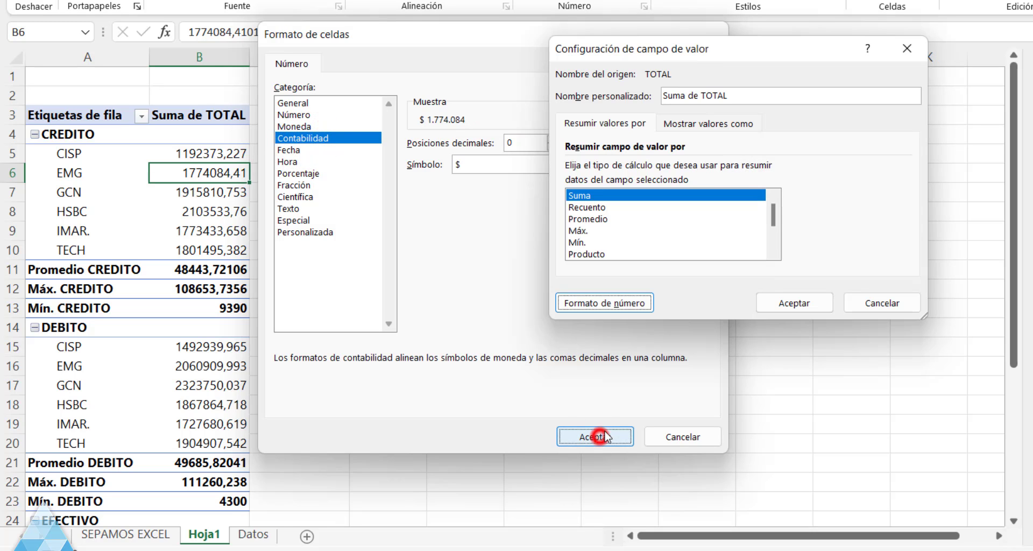
{"action": "left_click", "coordinate": [792, 303]}
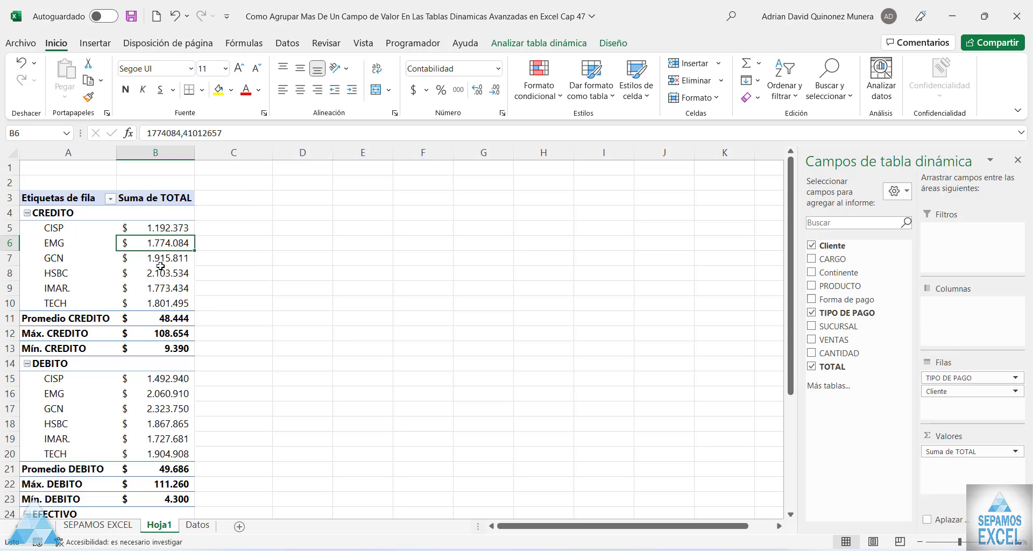
{"action": "scroll", "coordinate": [166, 298], "scroll_direction": "down", "scroll_amount": 1}
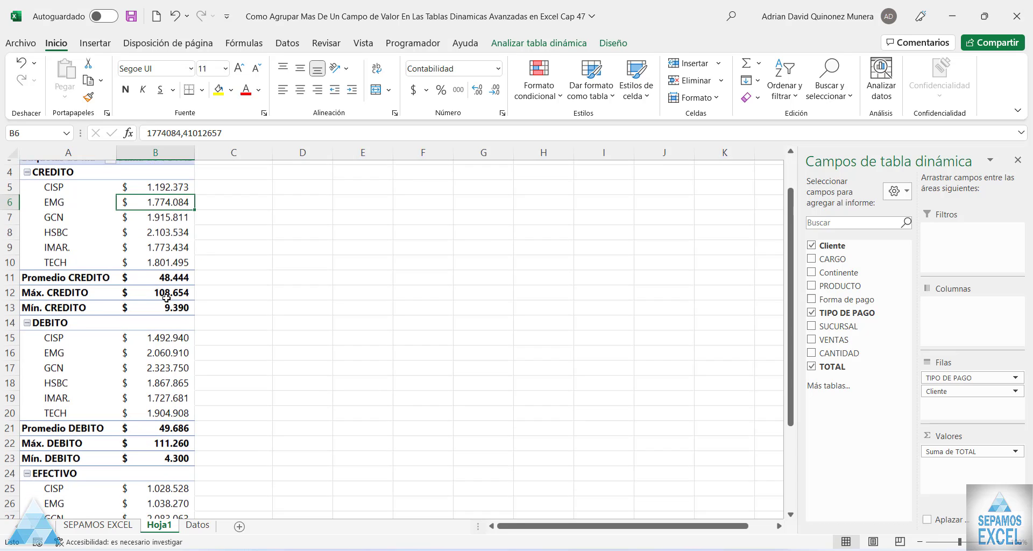
{"action": "scroll", "coordinate": [166, 301], "scroll_direction": "down", "scroll_amount": 1}
{"action": "scroll", "coordinate": [165, 311], "scroll_direction": "down", "scroll_amount": 2}
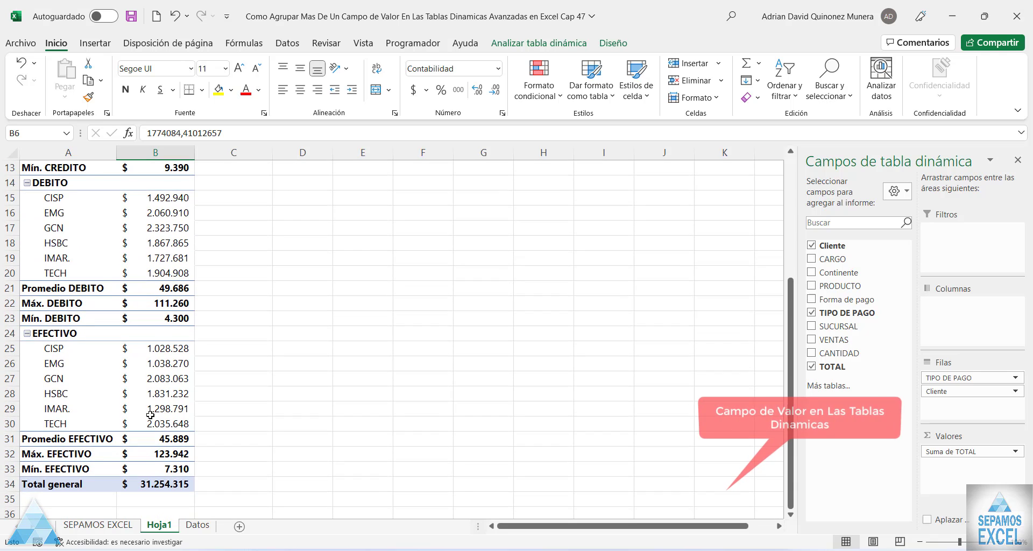
{"action": "scroll", "coordinate": [164, 316], "scroll_direction": "up", "scroll_amount": 3}
{"action": "scroll", "coordinate": [67, 214], "scroll_direction": "up", "scroll_amount": 1}
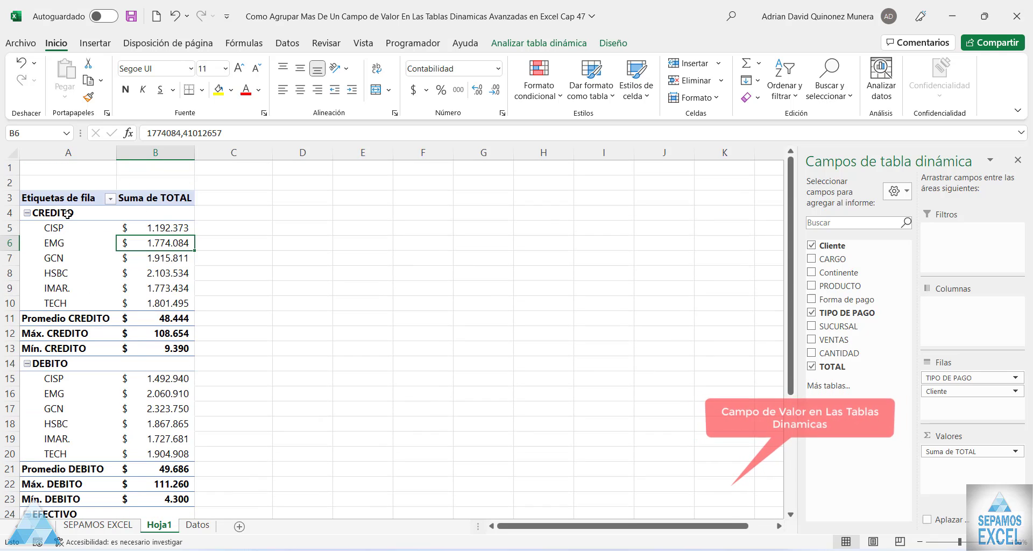
{"action": "scroll", "coordinate": [67, 215], "scroll_direction": "down", "scroll_amount": 1}
{"action": "scroll", "coordinate": [68, 214], "scroll_direction": "down", "scroll_amount": 1}
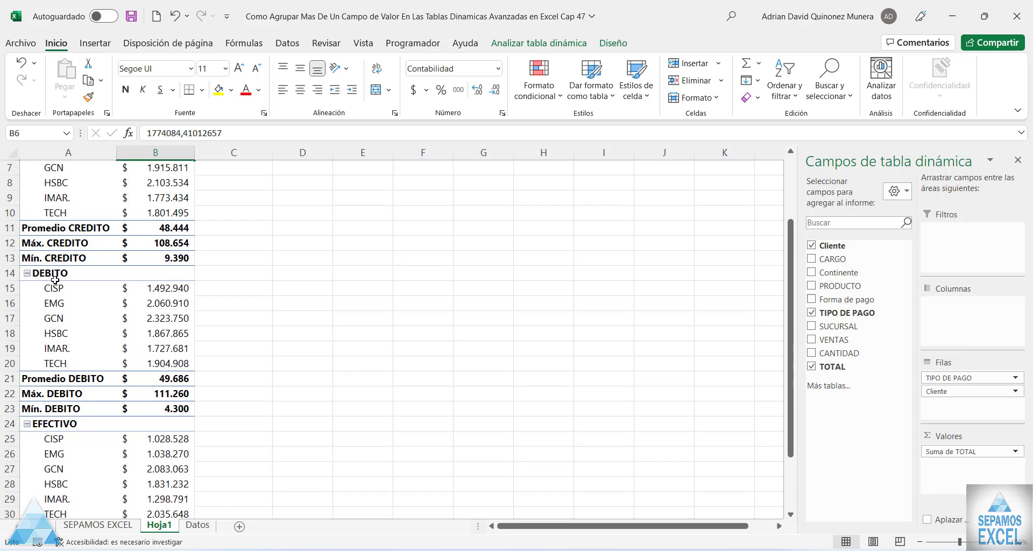
{"action": "scroll", "coordinate": [55, 276], "scroll_direction": "down", "scroll_amount": 4}
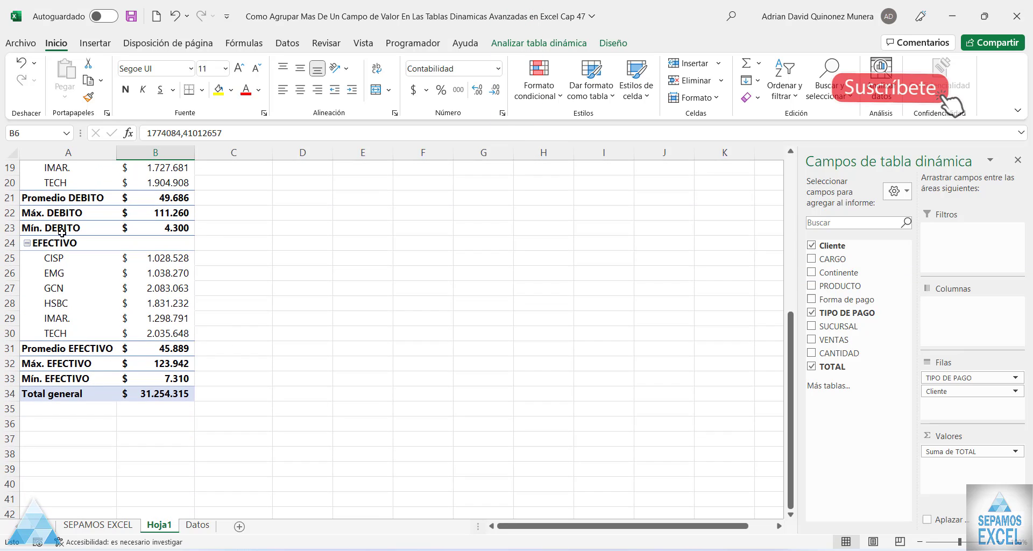
{"action": "scroll", "coordinate": [283, 303], "scroll_direction": "up", "scroll_amount": 4}
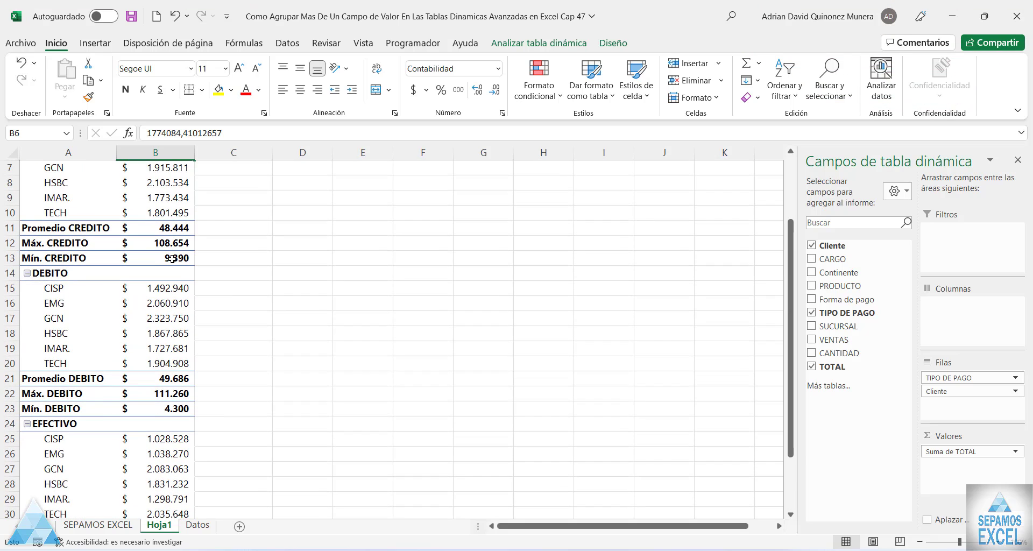
{"action": "scroll", "coordinate": [175, 258], "scroll_direction": "up", "scroll_amount": 2}
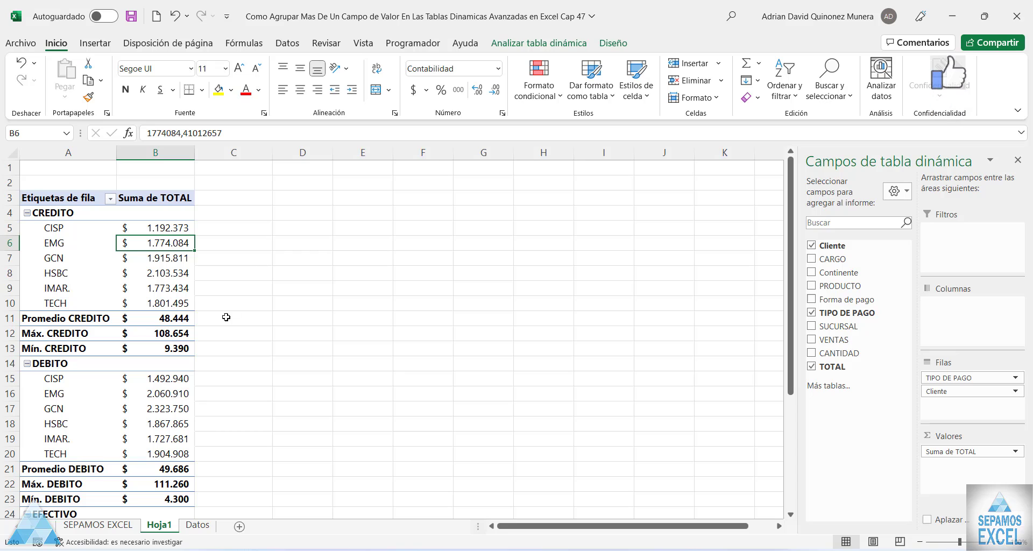
Replace the TIPO DE PAGO Promedio, Máx. and Mín. subtotals with Cuenta and Máx
{"action": "right_click", "coordinate": [45, 214]}
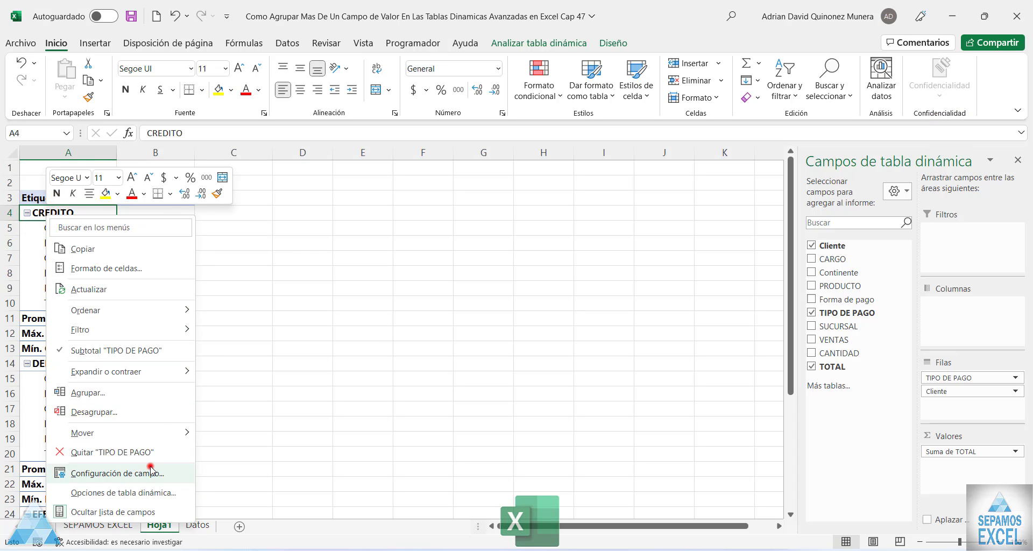
{"action": "left_click", "coordinate": [151, 472]}
{"action": "left_click_drag", "start_coordinate": [299, 219], "coordinate": [397, 127]}
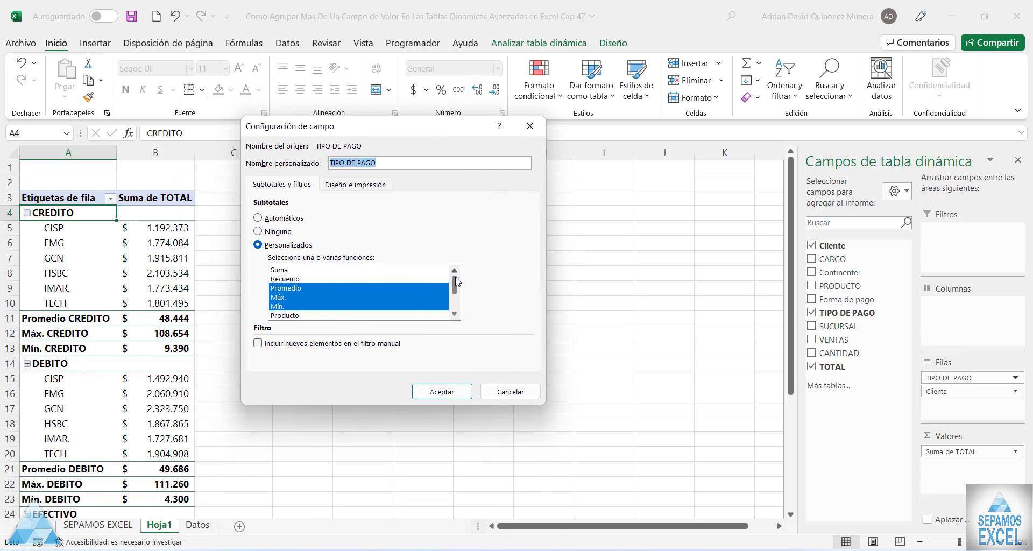
{"action": "left_click_drag", "start_coordinate": [455, 282], "coordinate": [454, 282]}
{"action": "left_click", "coordinate": [339, 287]}
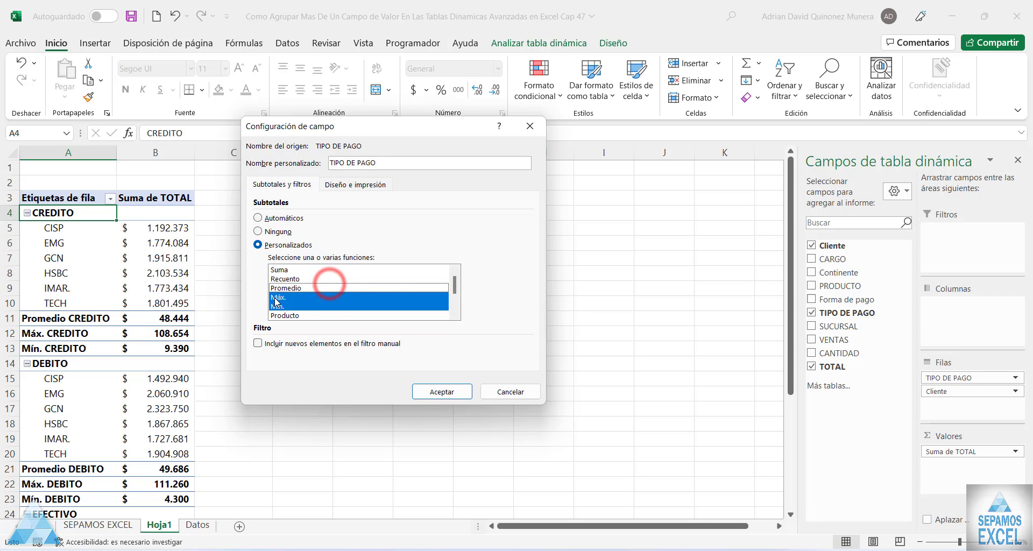
{"action": "left_click", "coordinate": [277, 297]}
{"action": "left_click", "coordinate": [276, 306]}
{"action": "left_click", "coordinate": [284, 279]}
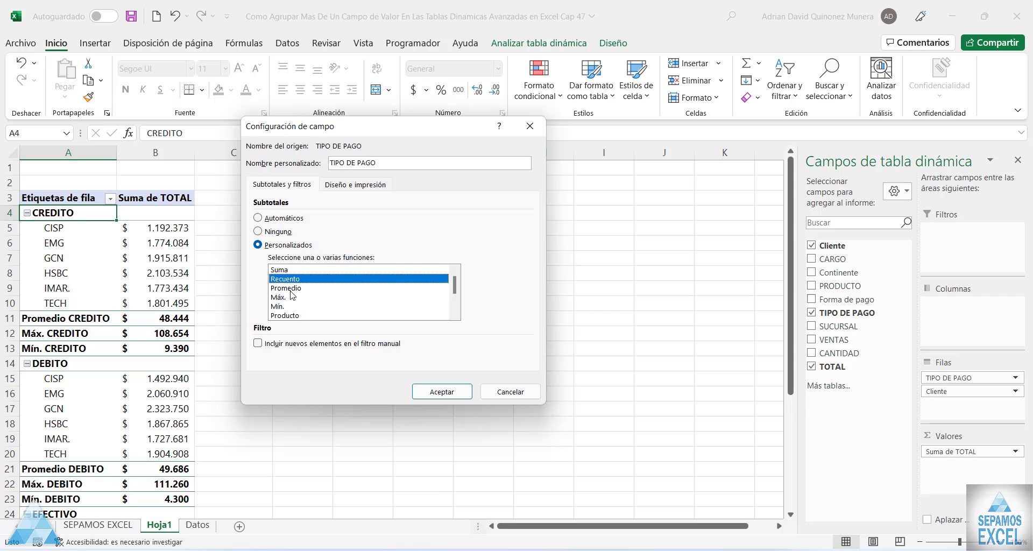
{"action": "left_click", "coordinate": [284, 299]}
{"action": "left_click", "coordinate": [429, 389]}
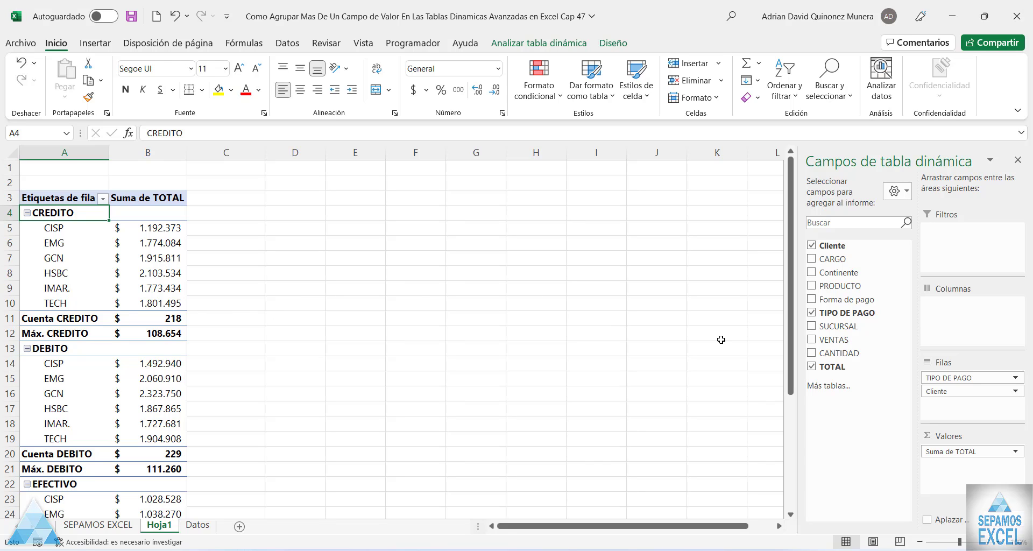
Remove TOTAL, TIPO DE PAGO and Cliente from the pivot, then view the Datos sheet
{"action": "left_click", "coordinate": [811, 367]}
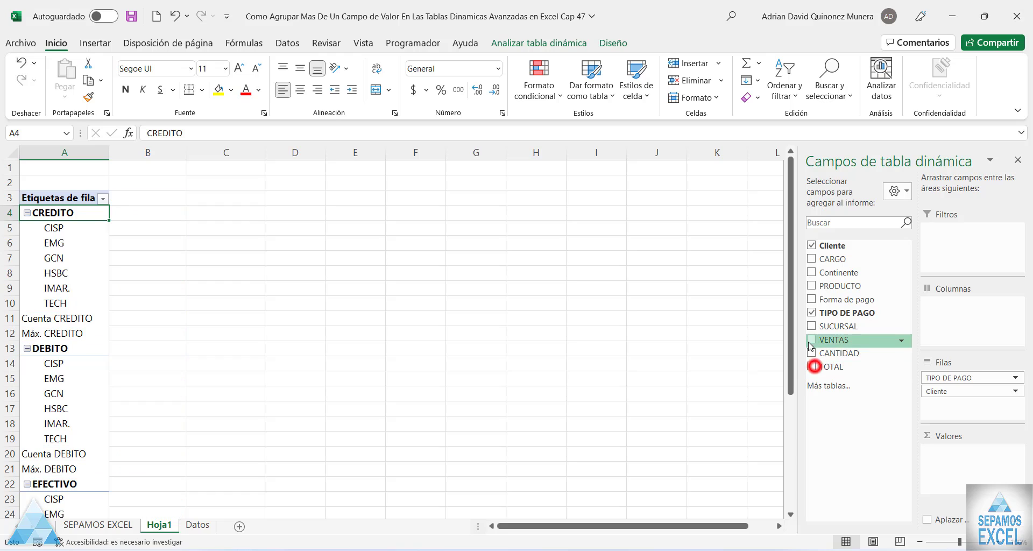
{"action": "left_click", "coordinate": [811, 313]}
{"action": "left_click", "coordinate": [811, 246]}
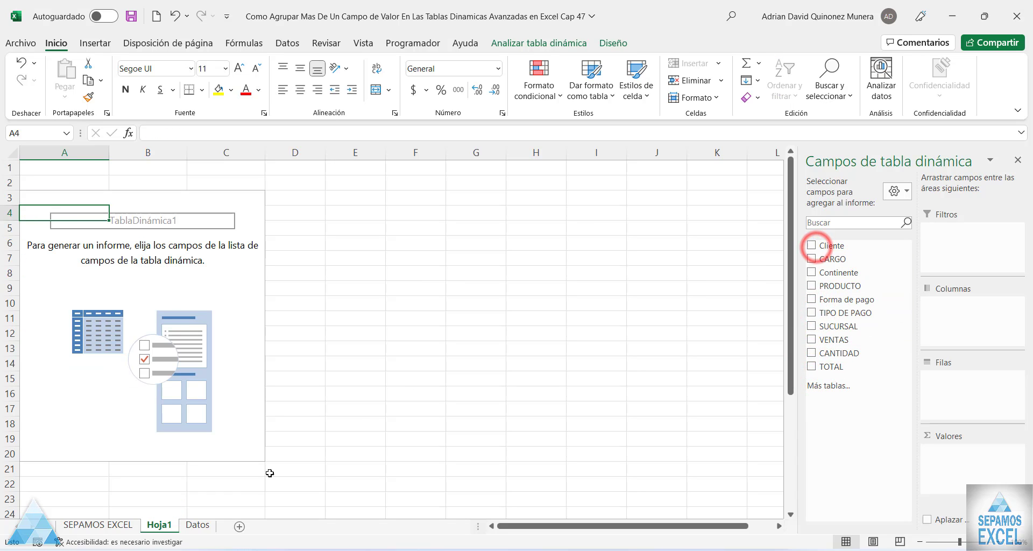
{"action": "left_click", "coordinate": [190, 525]}
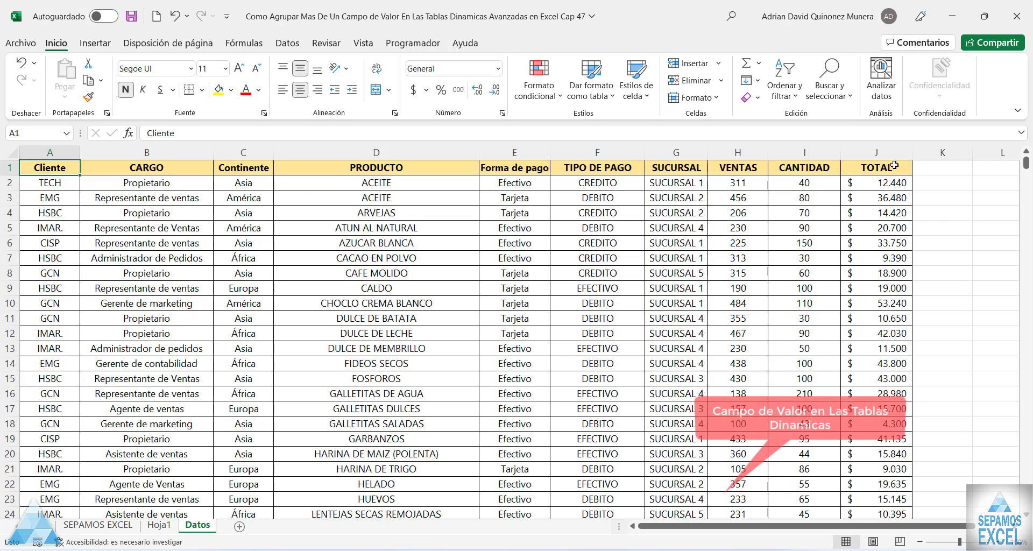
Back on Hoja1, add Continente and CARGO as nested row fields
{"action": "left_click", "coordinate": [159, 524]}
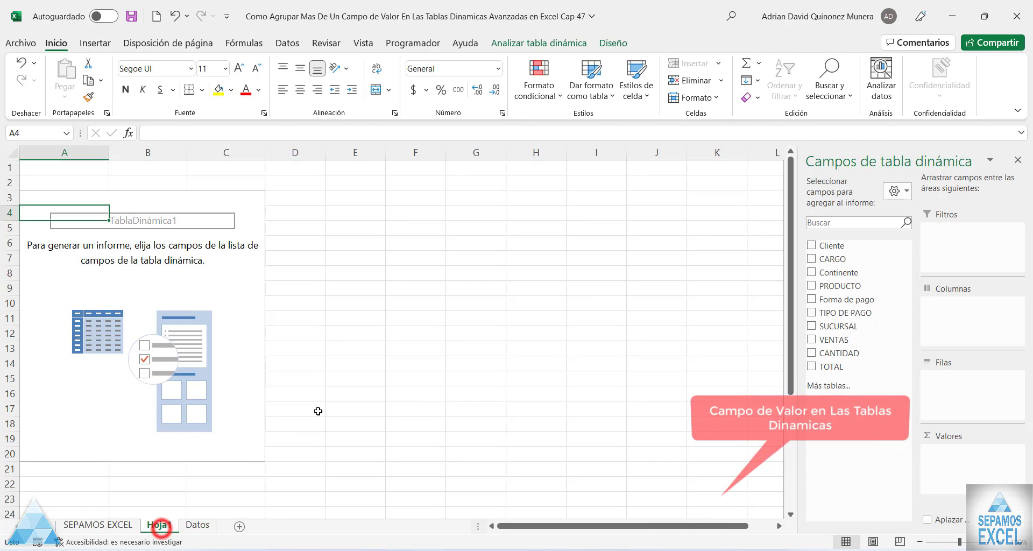
{"action": "mouse_move", "coordinate": [855, 299]}
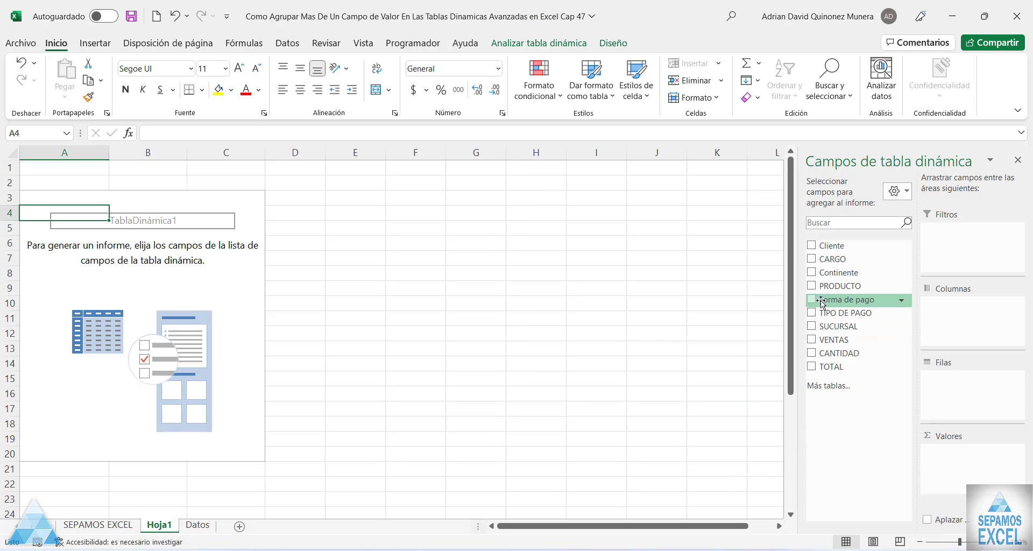
{"action": "left_click", "coordinate": [811, 272]}
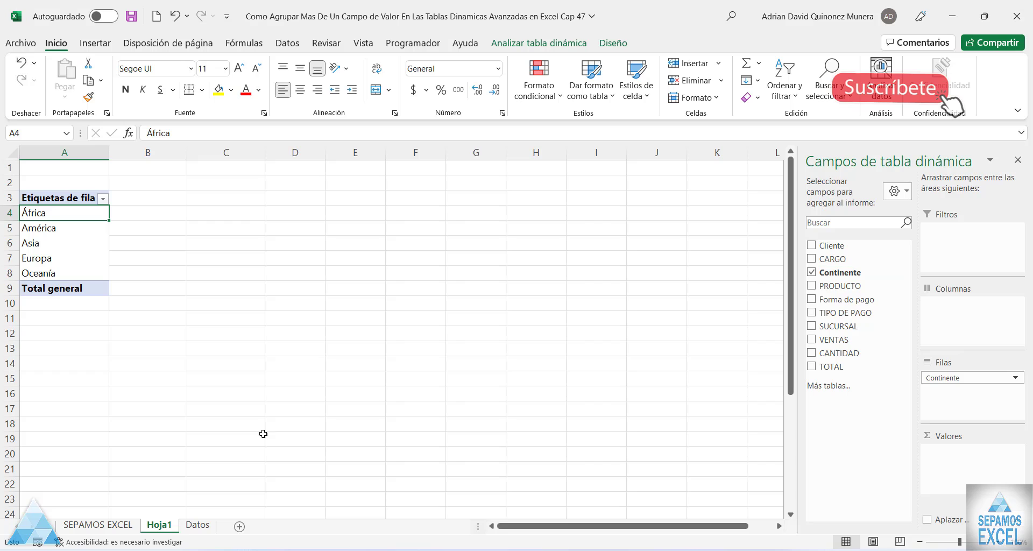
{"action": "left_click", "coordinate": [811, 260]}
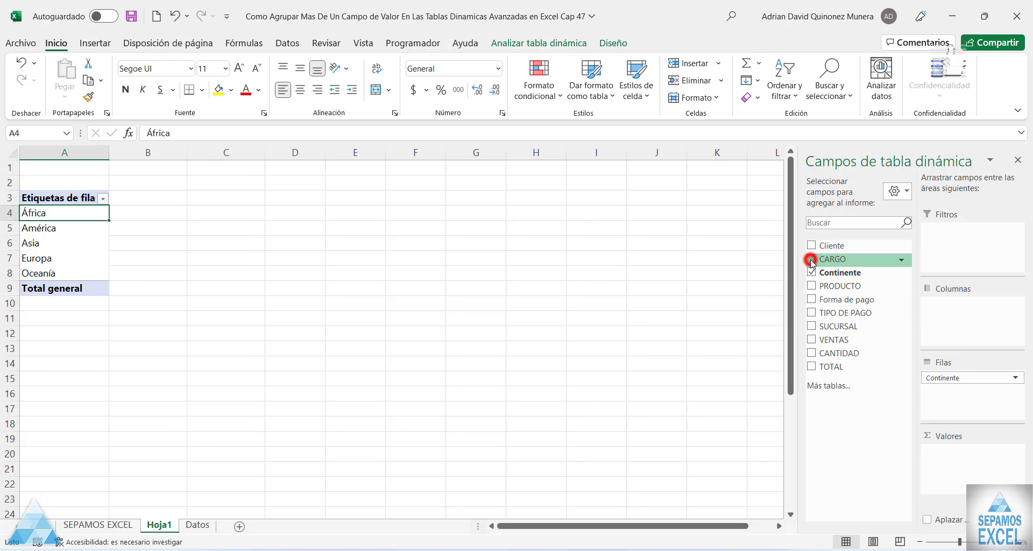
{"action": "scroll", "coordinate": [376, 355], "scroll_direction": "down", "scroll_amount": 2}
{"action": "scroll", "coordinate": [377, 357], "scroll_direction": "down", "scroll_amount": 1}
{"action": "scroll", "coordinate": [376, 357], "scroll_direction": "up", "scroll_amount": 3}
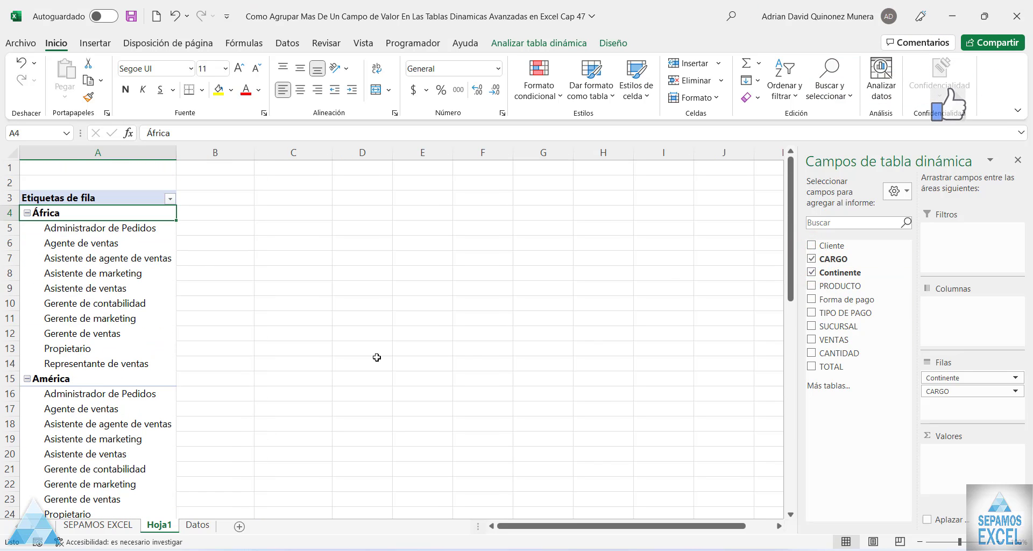
Sum VENTAS and CANTIDAD in the values area instead of TOTAL
{"action": "left_click", "coordinate": [811, 367]}
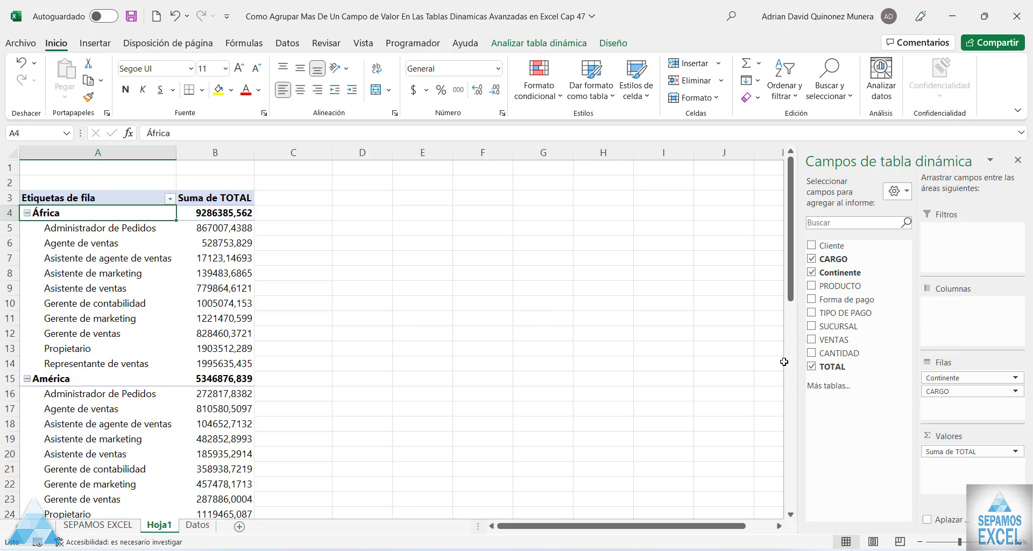
{"action": "left_click", "coordinate": [811, 366]}
{"action": "left_click", "coordinate": [811, 340]}
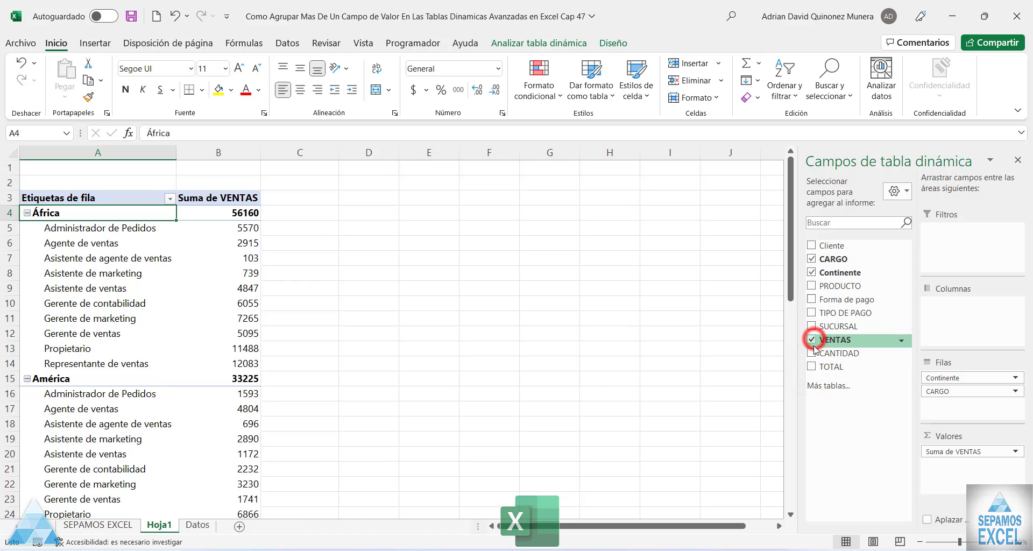
{"action": "left_click", "coordinate": [811, 353]}
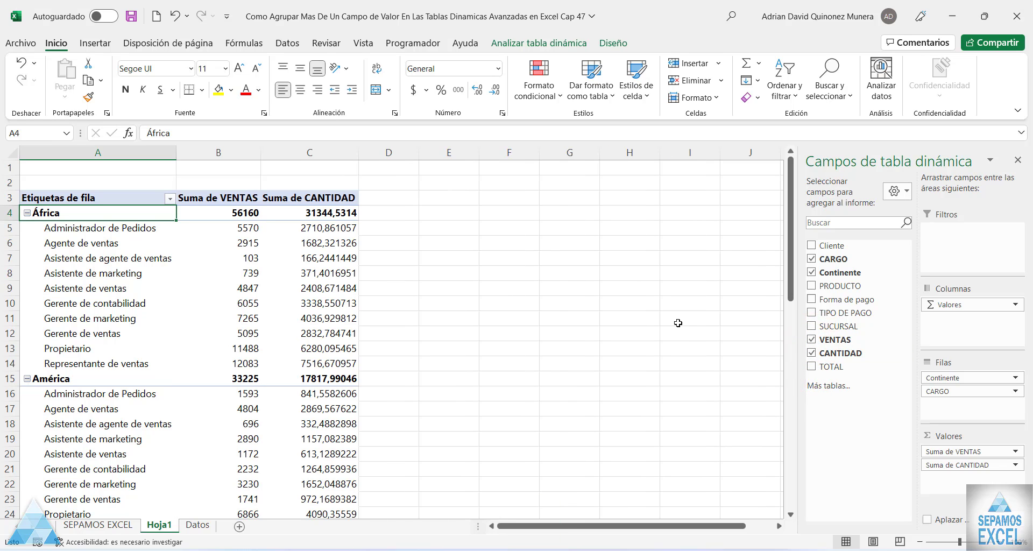
{"action": "scroll", "coordinate": [276, 299], "scroll_direction": "down", "scroll_amount": 5}
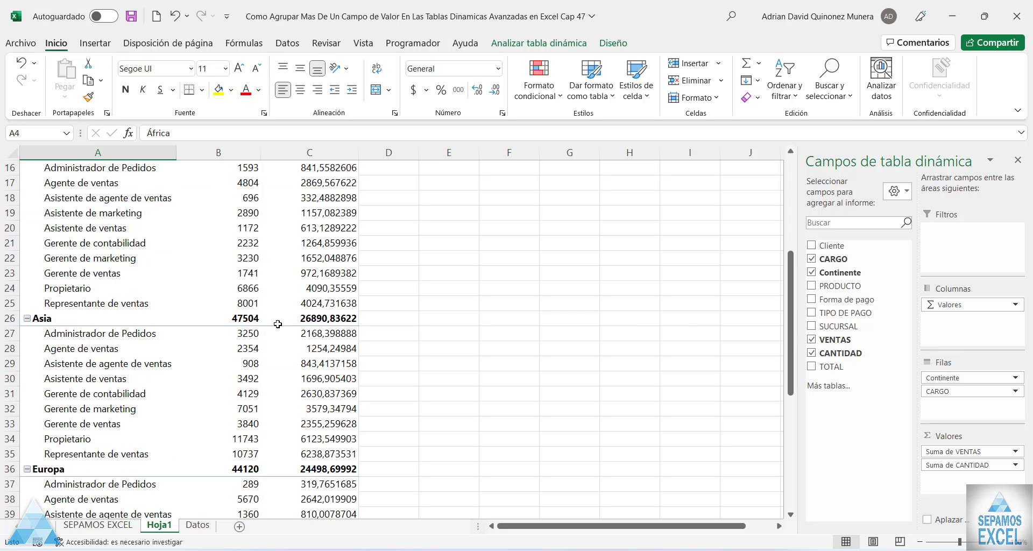
{"action": "scroll", "coordinate": [278, 324], "scroll_direction": "up", "scroll_amount": 5}
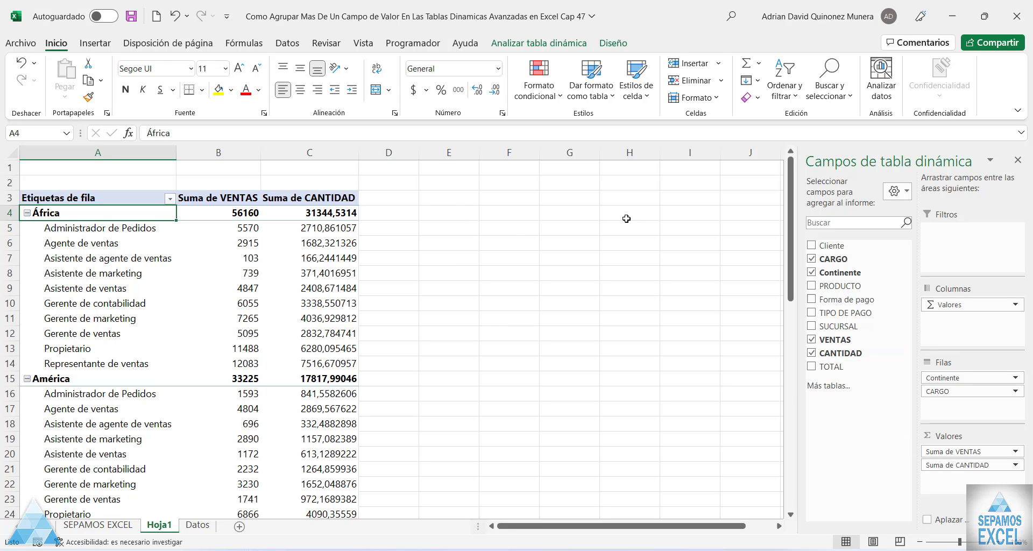
Collapse the ribbon and hide the PivotTable Fields pane to enlarge the table view
{"action": "left_click", "coordinate": [1017, 110]}
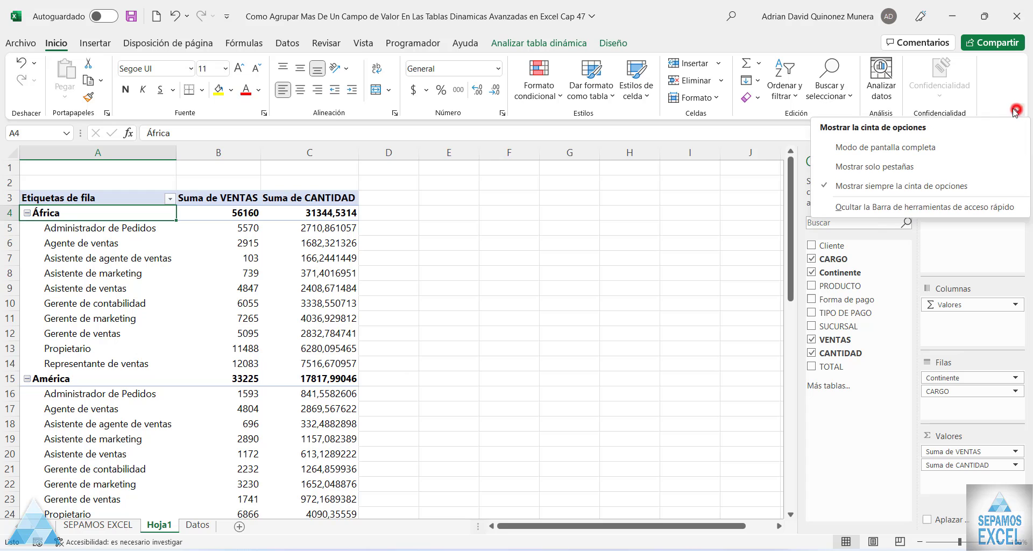
{"action": "left_click", "coordinate": [881, 164]}
{"action": "left_click", "coordinate": [520, 235]}
{"action": "left_click", "coordinate": [135, 216]}
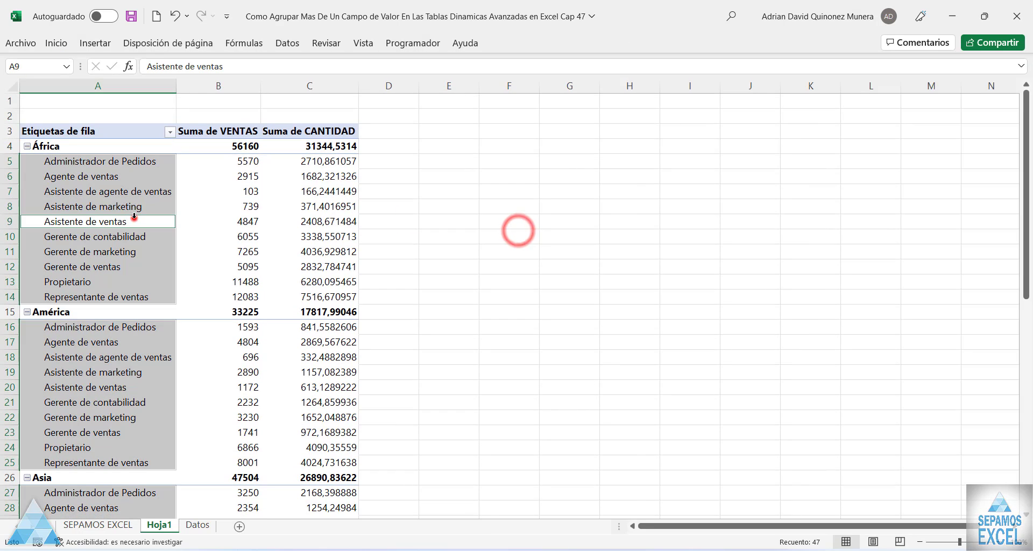
Give the Continente field custom Máx. and Mín. subtotals
{"action": "left_click", "coordinate": [55, 147]}
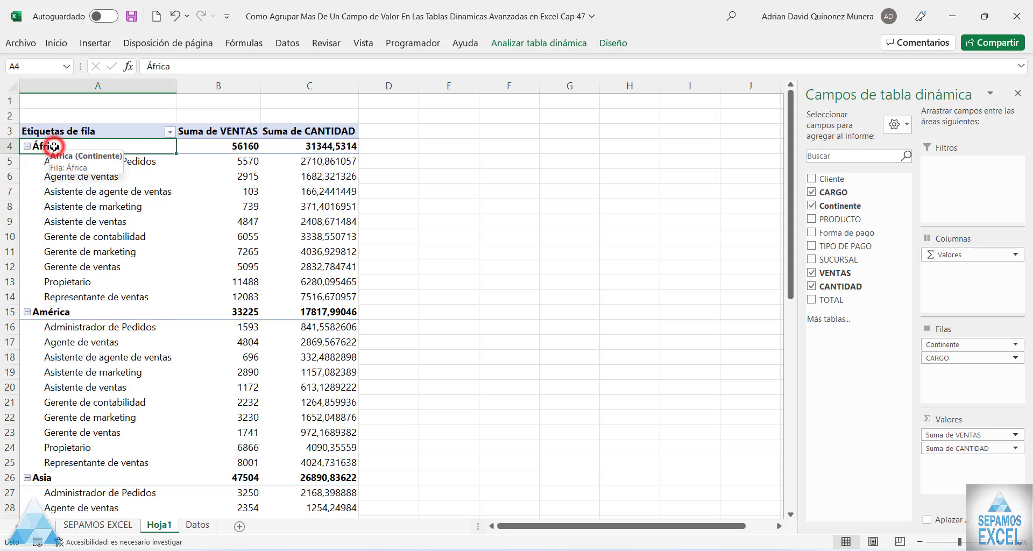
{"action": "right_click", "coordinate": [49, 145]}
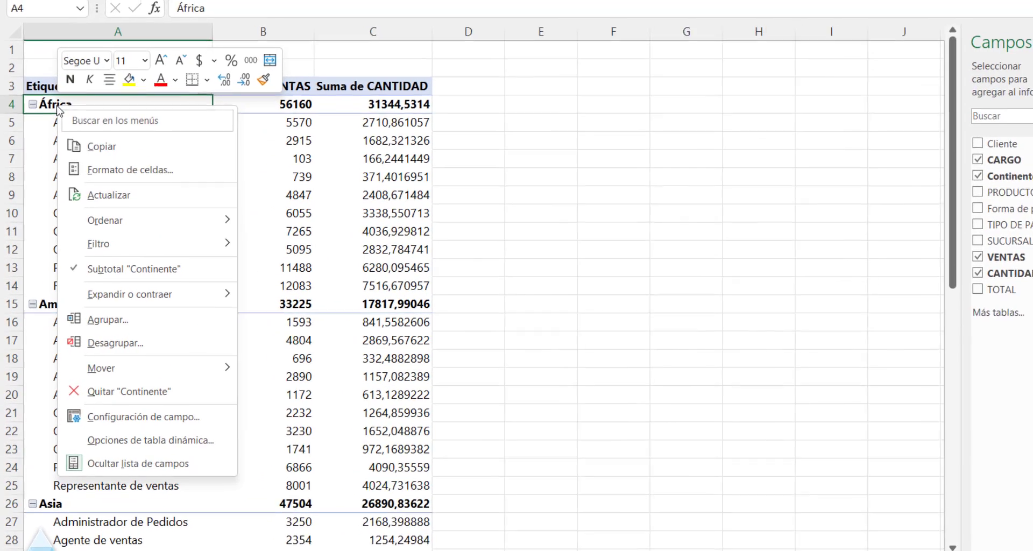
{"action": "left_click", "coordinate": [178, 415]}
{"action": "mouse_move", "coordinate": [203, 235]}
{"action": "left_mouse_down"}
{"action": "mouse_move", "coordinate": [647, 161]}
{"action": "mouse_move", "coordinate": [668, 40]}
{"action": "left_mouse_up"}
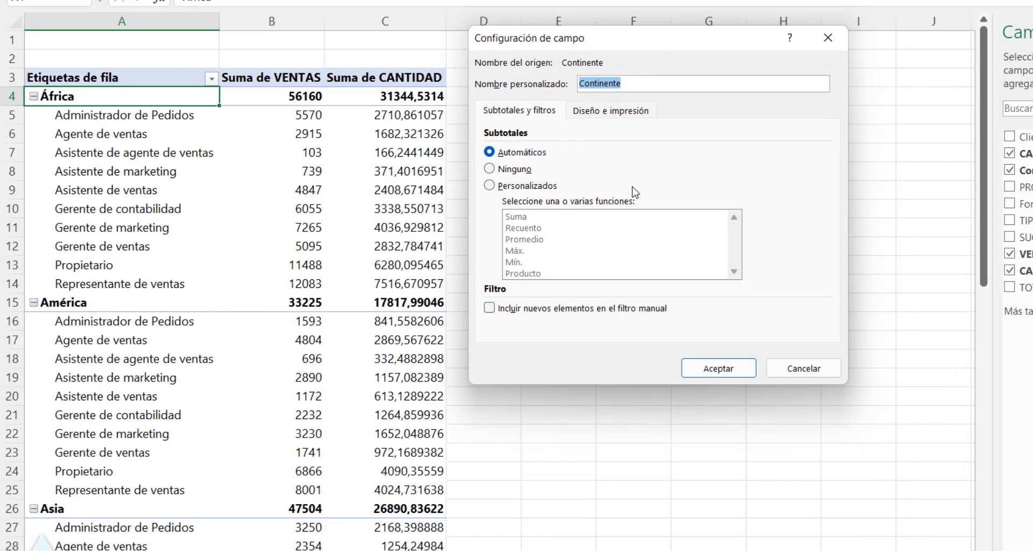
{"action": "left_click", "coordinate": [492, 187]}
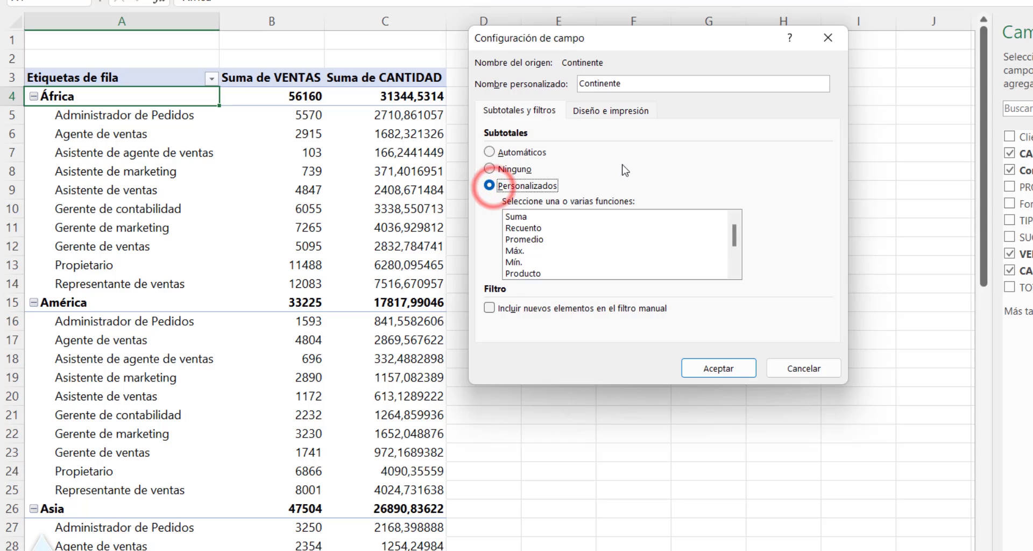
{"action": "left_click", "coordinate": [526, 257]}
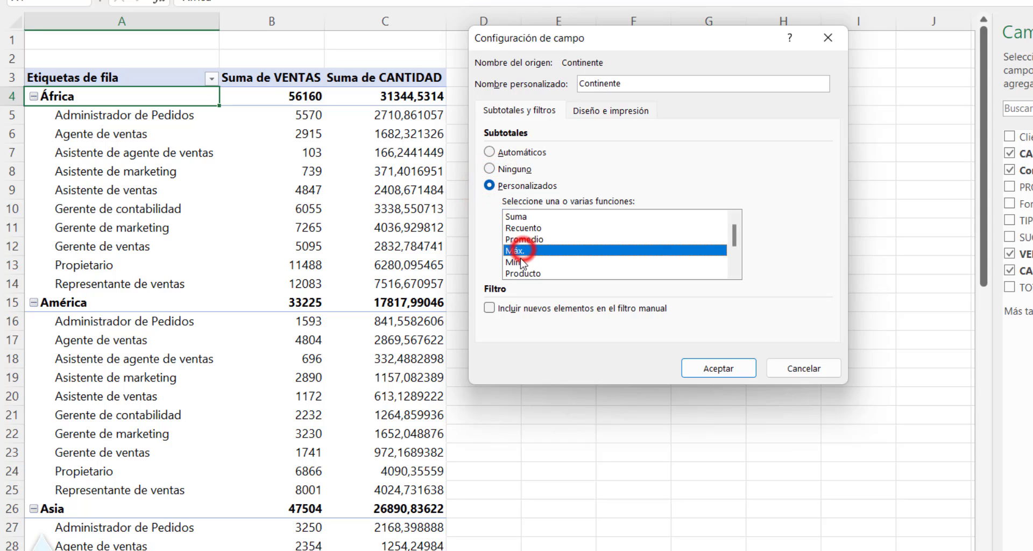
{"action": "left_click", "coordinate": [514, 262], "text": "ctrl"}
{"action": "left_click", "coordinate": [718, 368]}
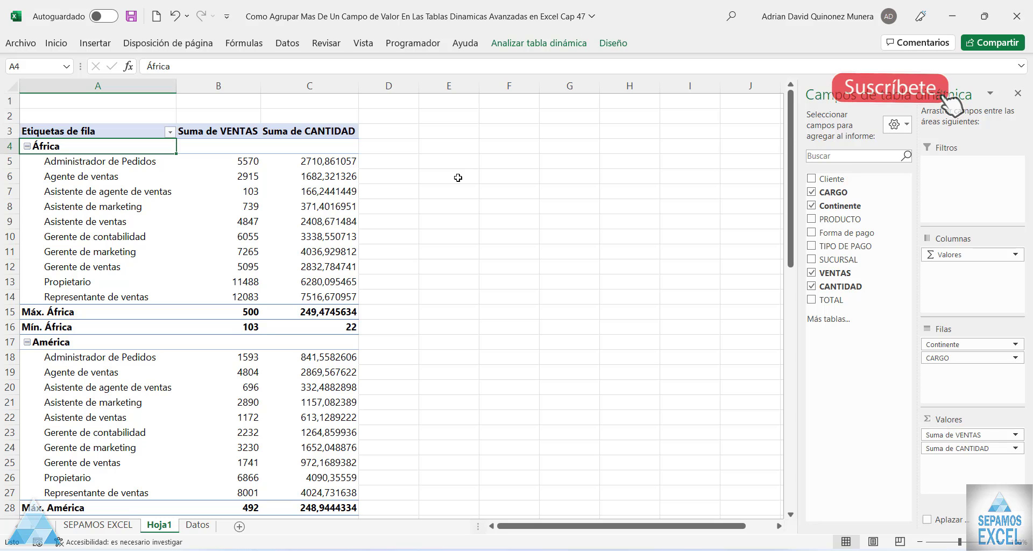
Format Suma de CANTIDAD as Contabilidad with a $ sign and no decimals
{"action": "left_click", "coordinate": [328, 178]}
{"action": "right_click", "coordinate": [329, 180]}
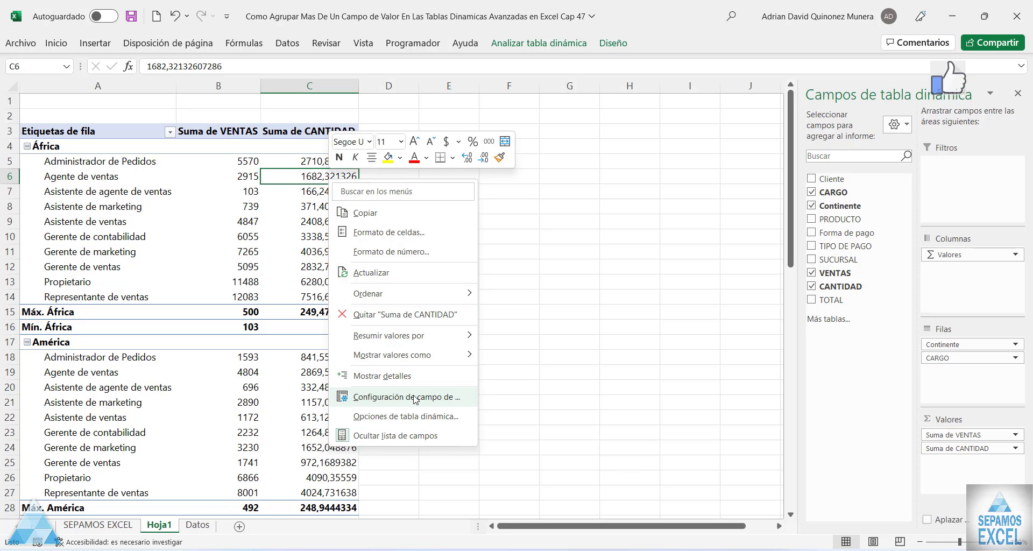
{"action": "left_click", "coordinate": [415, 398]}
{"action": "left_click_drag", "start_coordinate": [417, 280], "coordinate": [608, 107]}
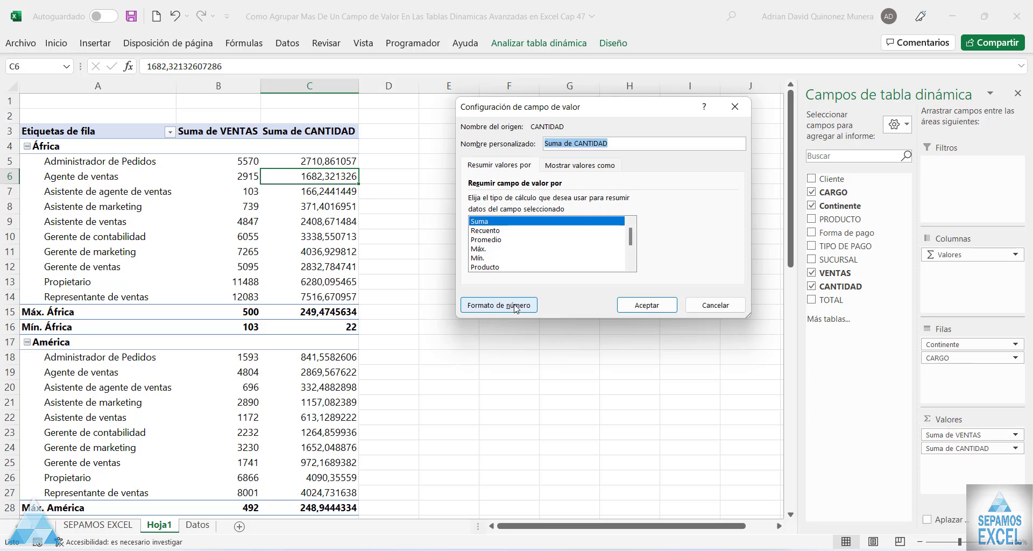
{"action": "left_click", "coordinate": [516, 308]}
{"action": "left_click_drag", "start_coordinate": [356, 285], "coordinate": [422, 144]}
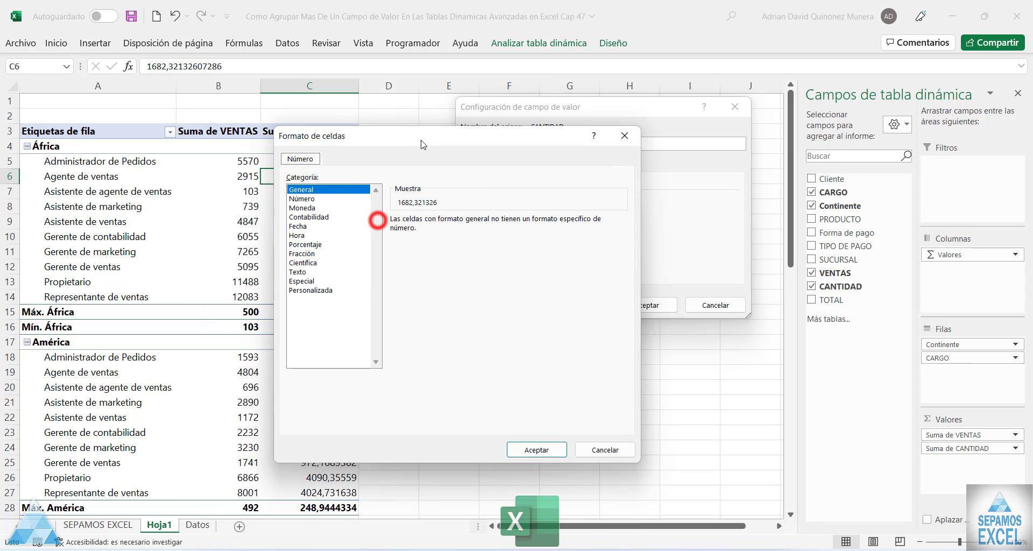
{"action": "left_click", "coordinate": [309, 217]}
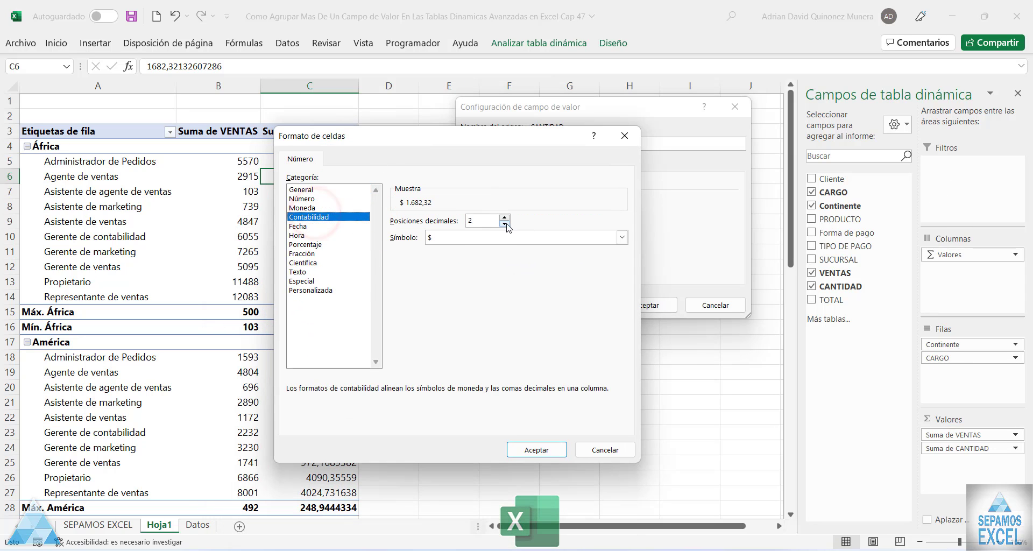
{"action": "left_click", "coordinate": [504, 224]}
{"action": "left_click", "coordinate": [504, 223]}
{"action": "left_click", "coordinate": [536, 449]}
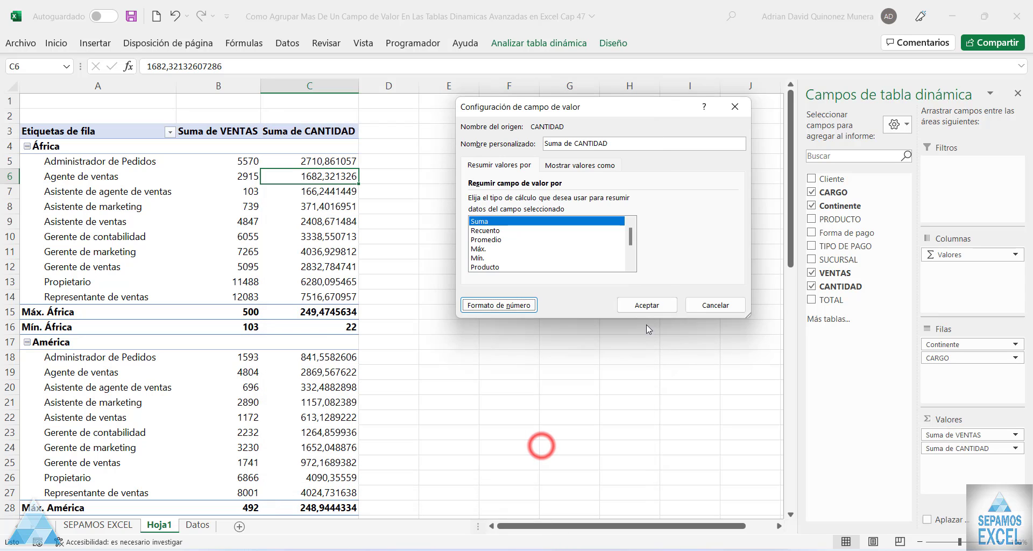
{"action": "left_click", "coordinate": [655, 304]}
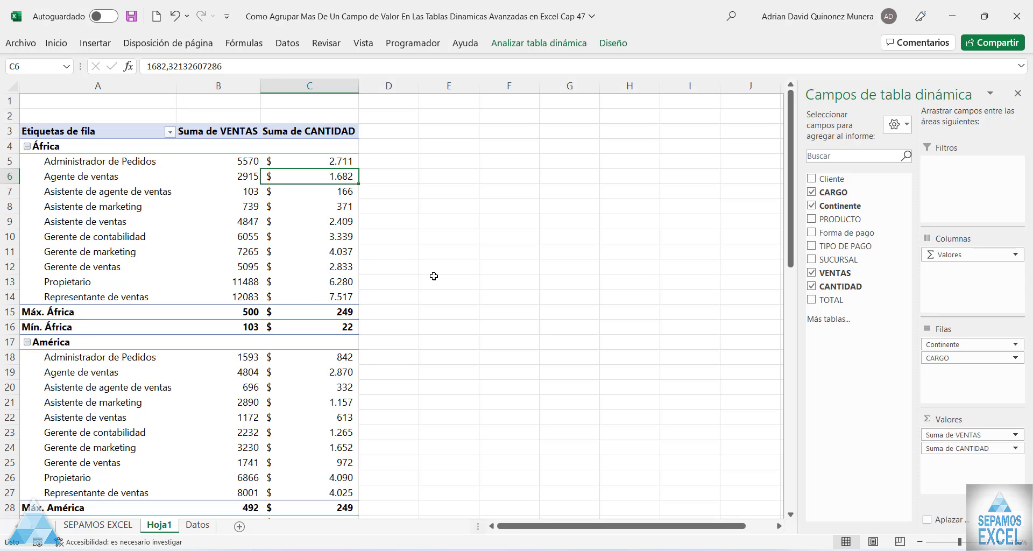
{"action": "left_click", "coordinate": [44, 146]}
Clear the Máx. and Mín. continent subtotals and restore Automáticos subtotals for Continente
{"action": "right_click", "coordinate": [45, 148]}
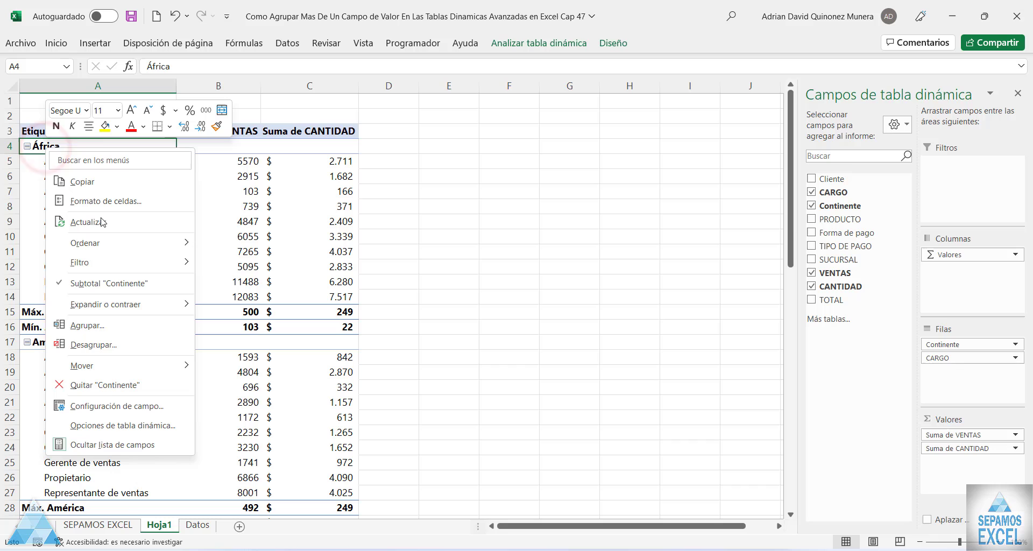
{"action": "left_click", "coordinate": [149, 407]}
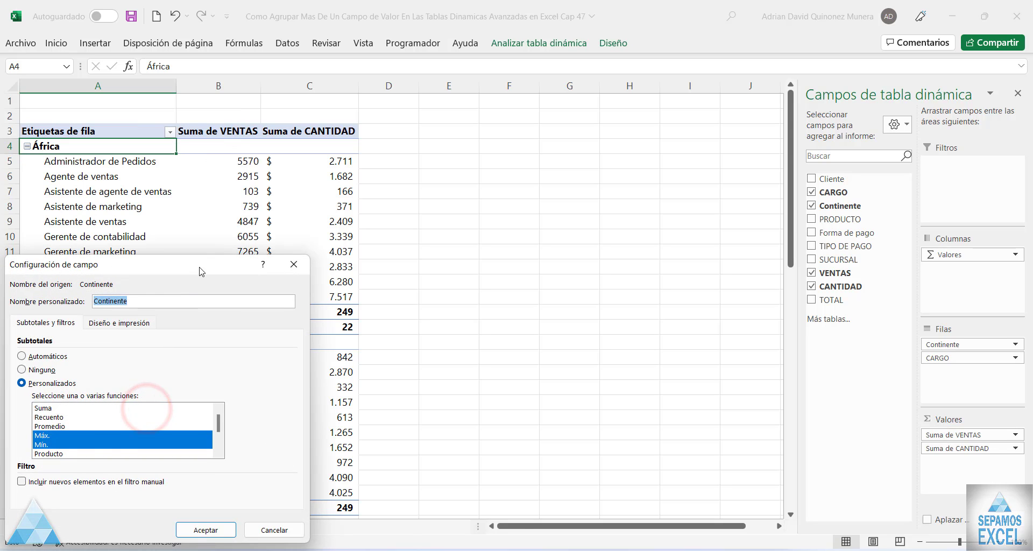
{"action": "mouse_move", "coordinate": [199, 266]}
{"action": "left_mouse_down"}
{"action": "mouse_move", "coordinate": [480, 188]}
{"action": "mouse_move", "coordinate": [614, 85]}
{"action": "left_mouse_up"}
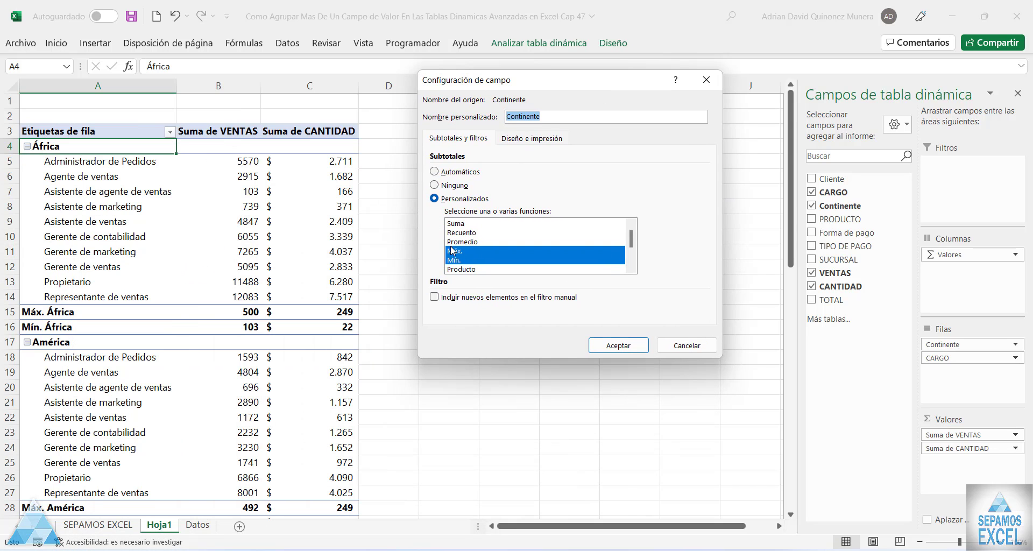
{"action": "left_click", "coordinate": [434, 185]}
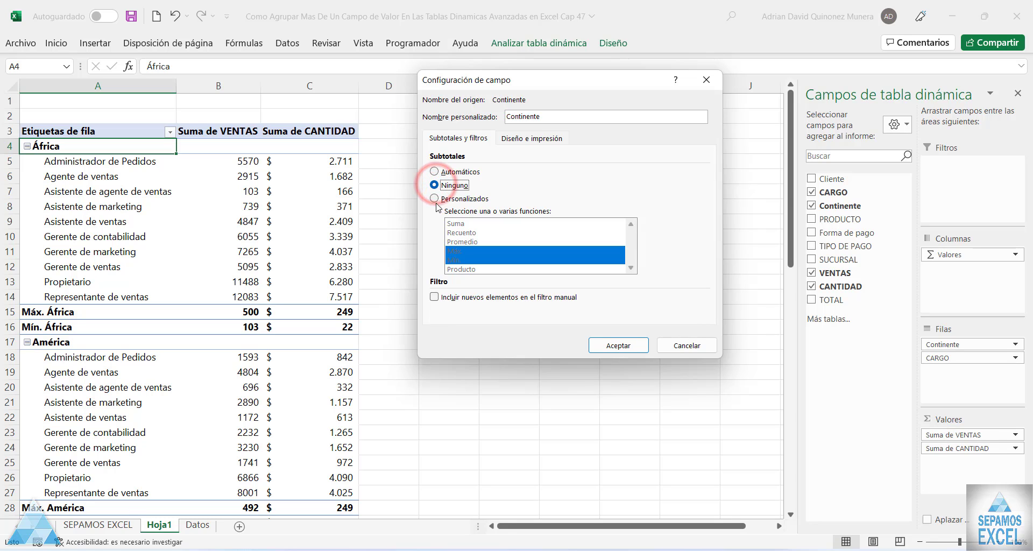
{"action": "left_click", "coordinate": [434, 198]}
{"action": "left_click", "coordinate": [454, 251]}
{"action": "left_click", "coordinate": [455, 260]}
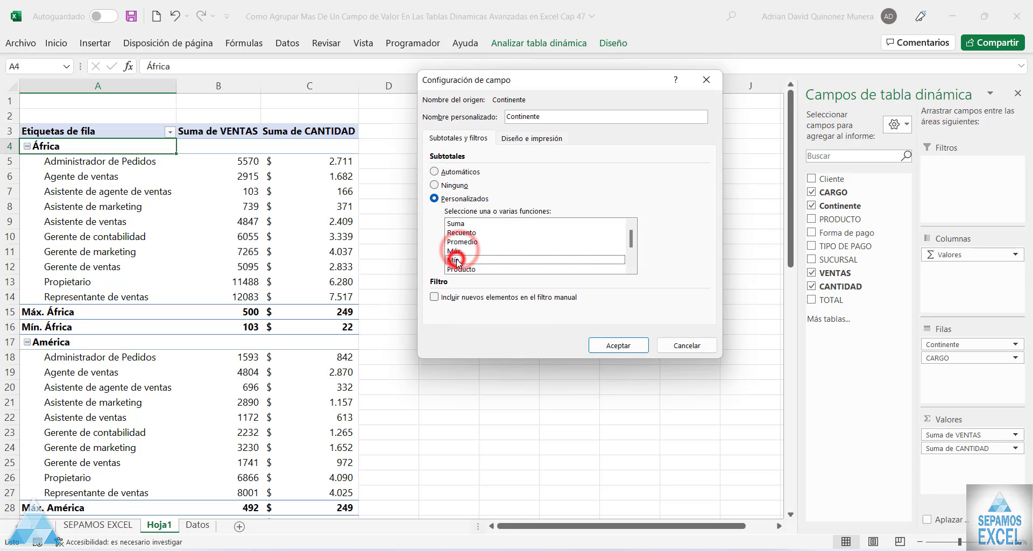
{"action": "left_click", "coordinate": [434, 185]}
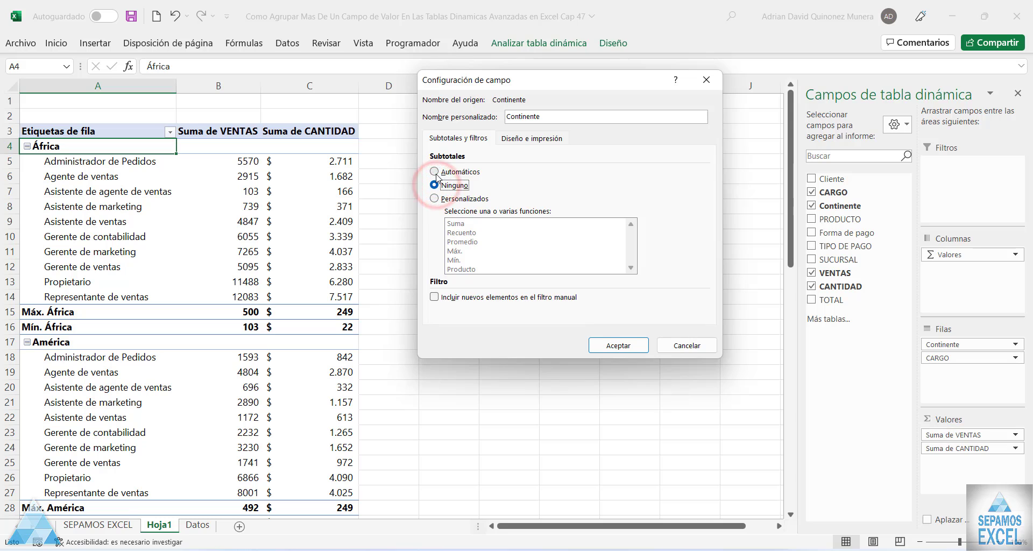
{"action": "left_click", "coordinate": [434, 172]}
{"action": "left_click", "coordinate": [618, 345]}
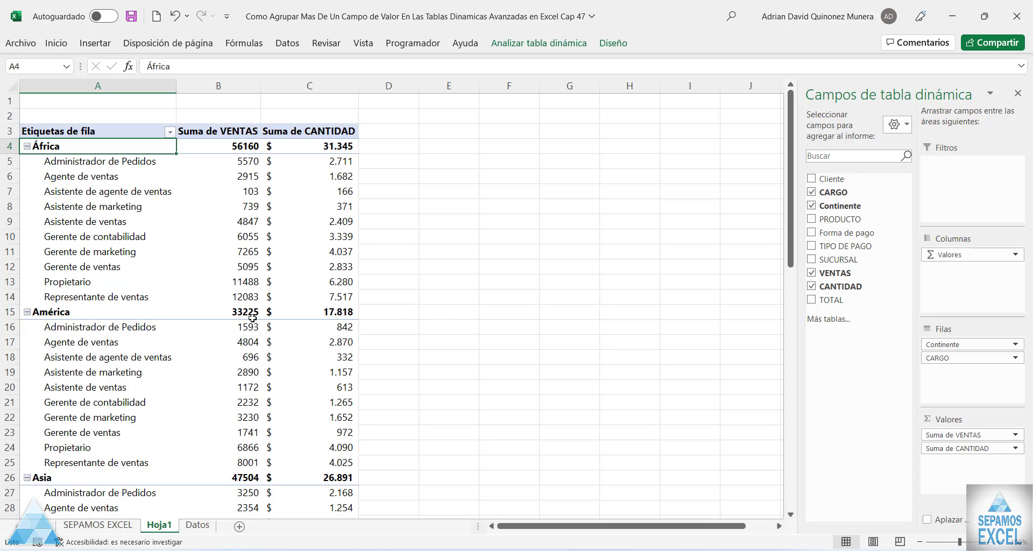
Filter the row labels so only the África continent is shown
{"action": "mouse_move", "coordinate": [242, 311]}
{"action": "scroll", "coordinate": [223, 306], "scroll_direction": "down", "scroll_amount": 5}
{"action": "scroll", "coordinate": [224, 306], "scroll_direction": "down", "scroll_amount": 3}
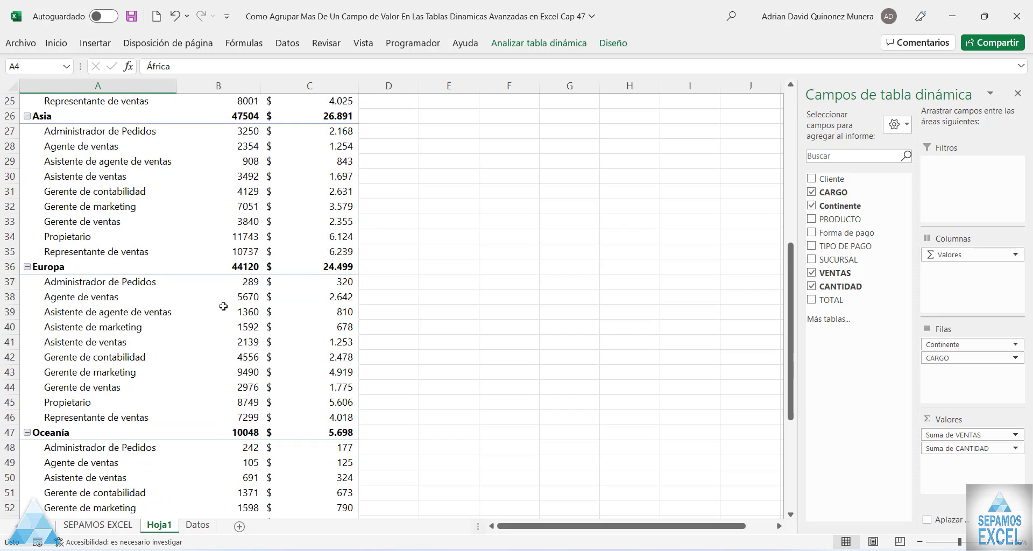
{"action": "scroll", "coordinate": [223, 306], "scroll_direction": "down", "scroll_amount": 2}
{"action": "scroll", "coordinate": [223, 306], "scroll_direction": "up", "scroll_amount": 6}
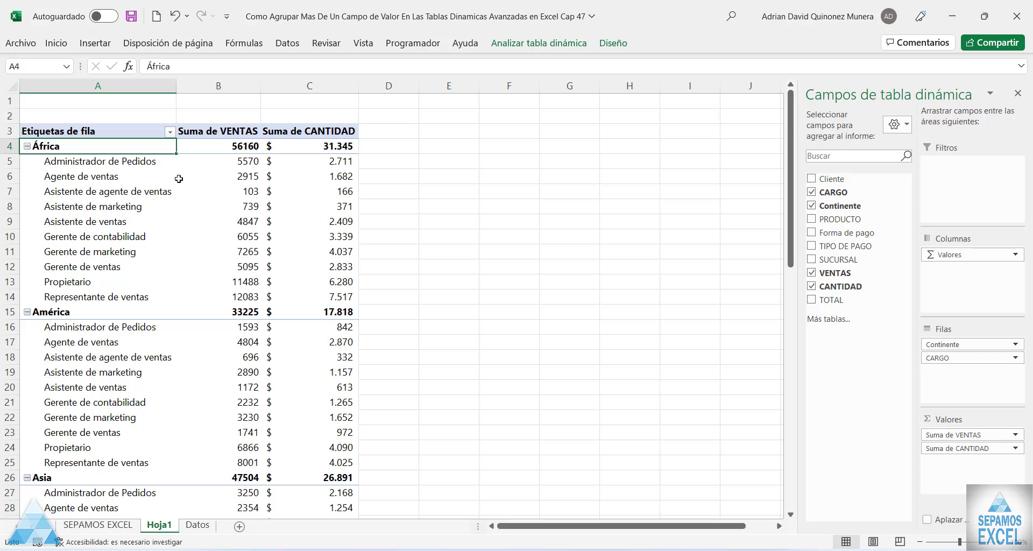
{"action": "left_click", "coordinate": [171, 133]}
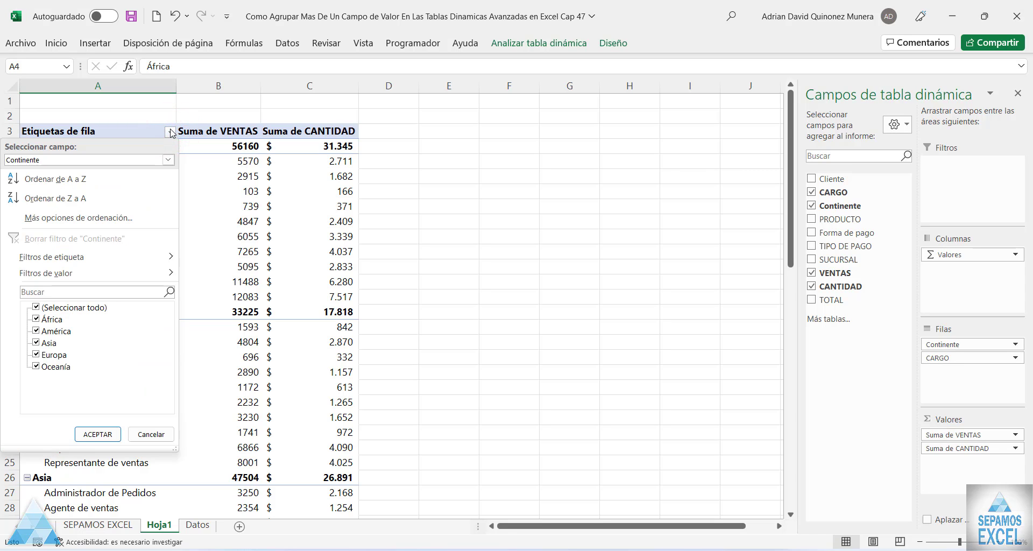
{"action": "left_click", "coordinate": [36, 307]}
{"action": "left_click", "coordinate": [36, 318]}
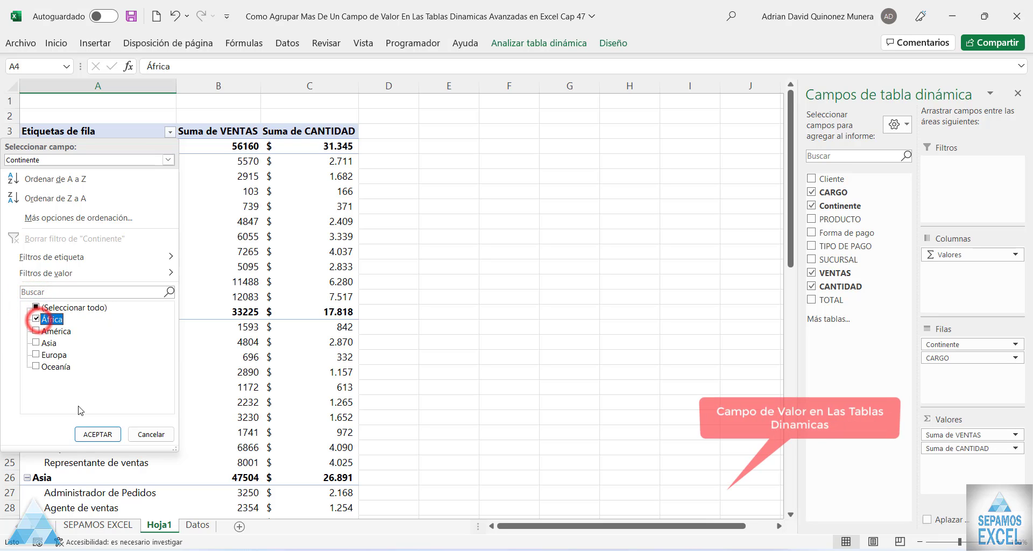
{"action": "left_click", "coordinate": [92, 434]}
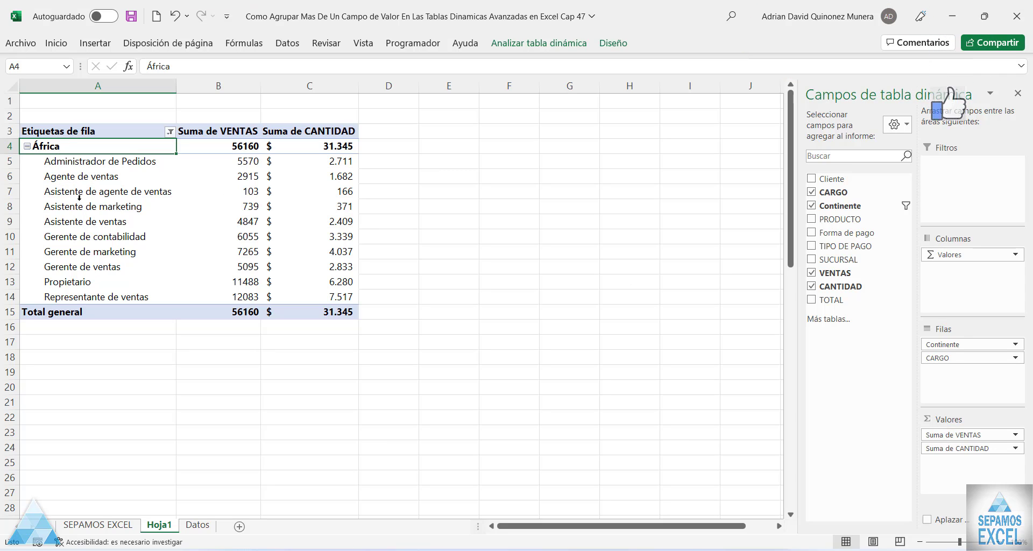
Set the CARGO field to custom Máx. and Mín. subtotals
{"action": "left_click", "coordinate": [73, 178]}
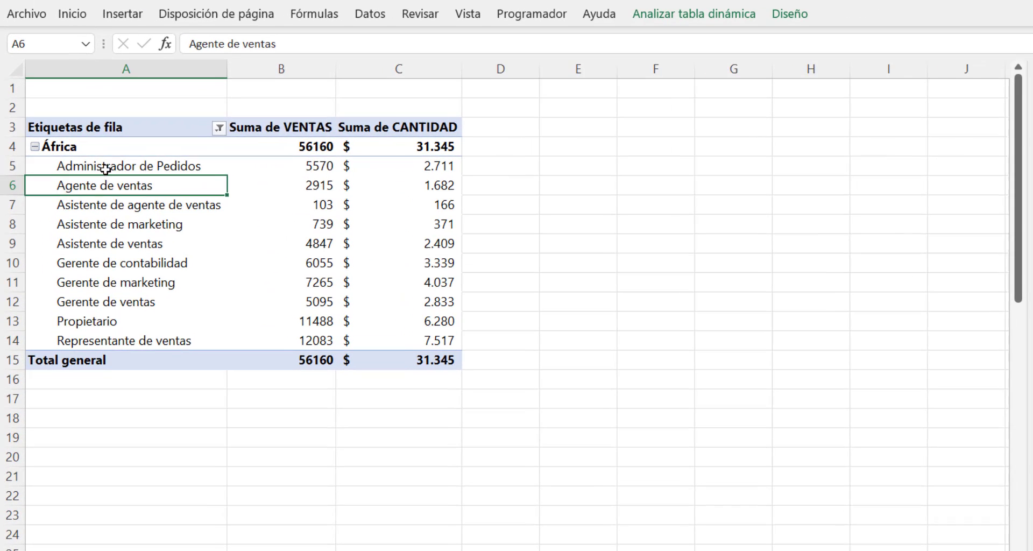
{"action": "right_click", "coordinate": [84, 163]}
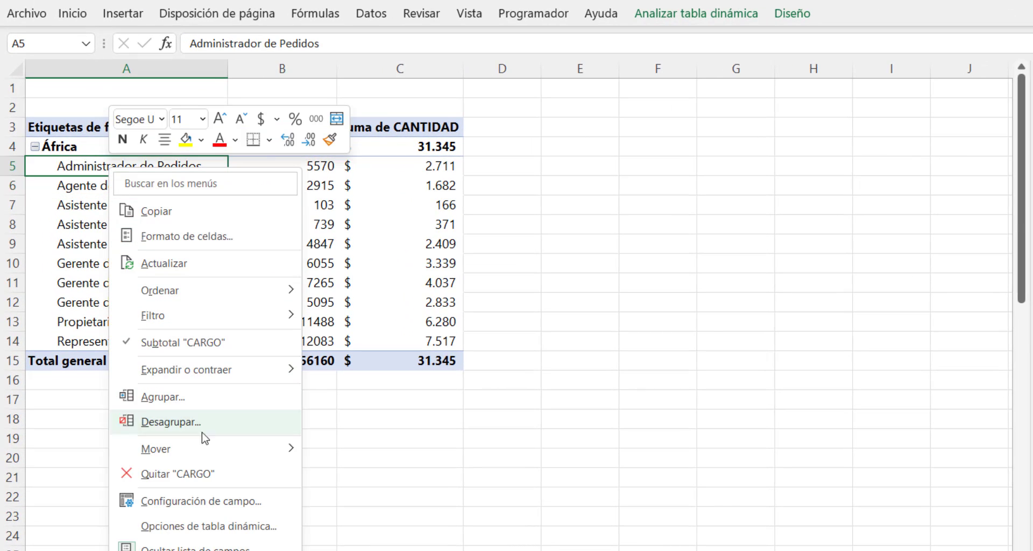
{"action": "left_click", "coordinate": [220, 502]}
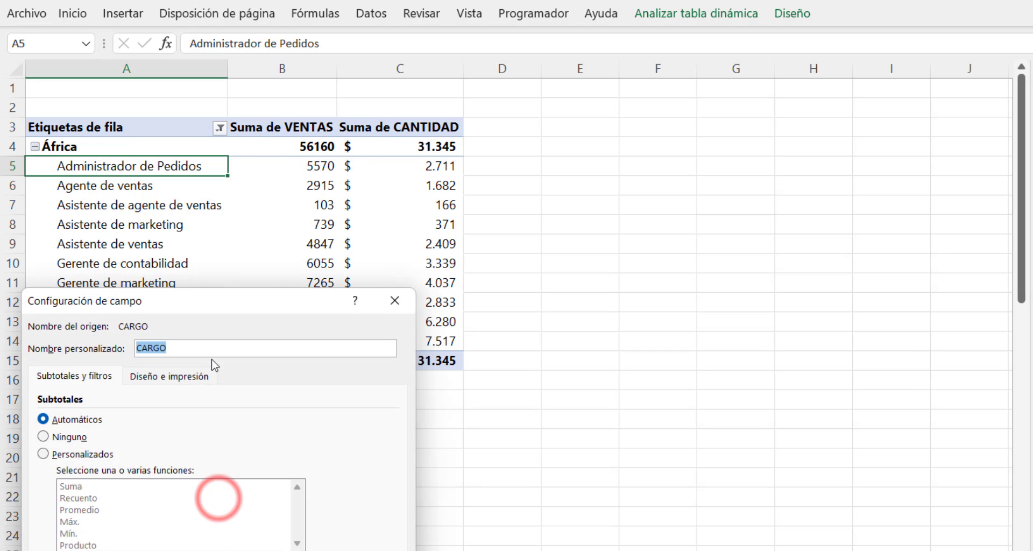
{"action": "mouse_move", "coordinate": [223, 312]}
{"action": "left_mouse_down"}
{"action": "mouse_move", "coordinate": [561, 260]}
{"action": "mouse_move", "coordinate": [695, 124]}
{"action": "left_mouse_up"}
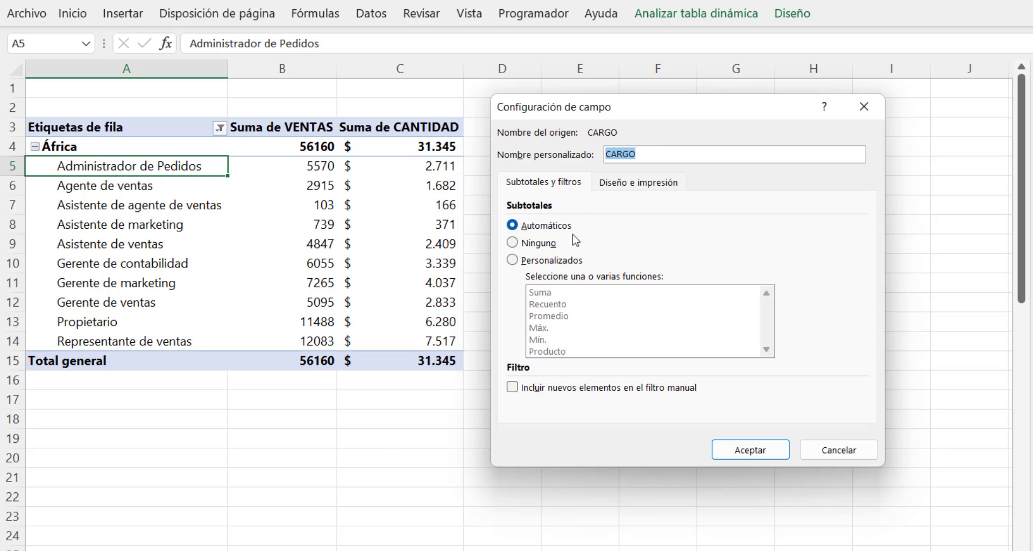
{"action": "left_click", "coordinate": [512, 260]}
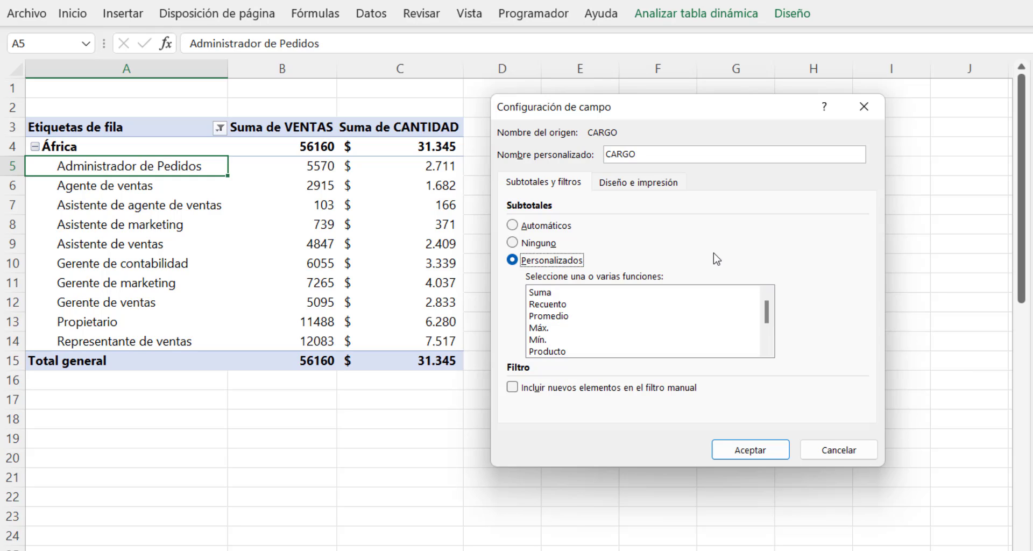
{"action": "left_click", "coordinate": [541, 327]}
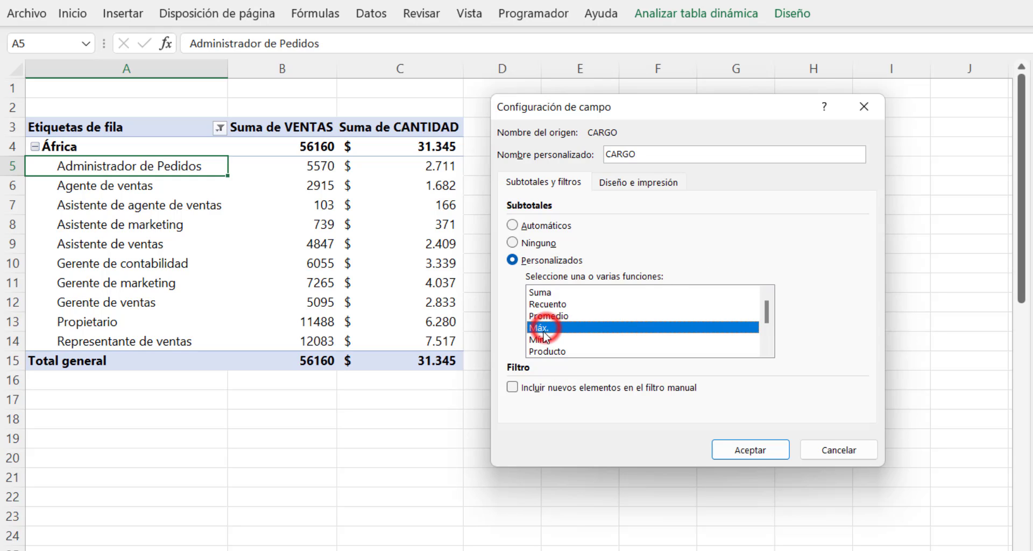
{"action": "left_click", "coordinate": [539, 339], "text": "ctrl"}
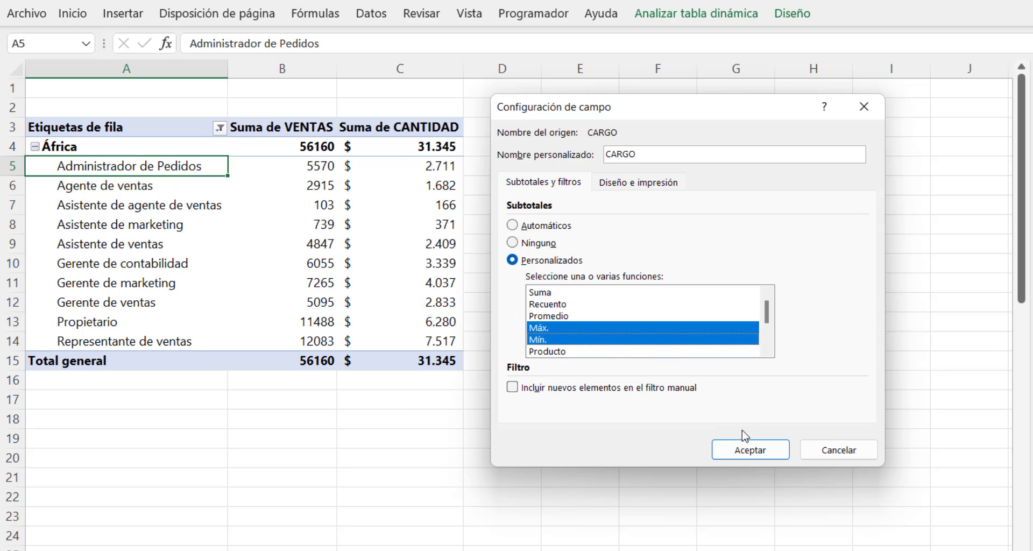
{"action": "left_click", "coordinate": [755, 450]}
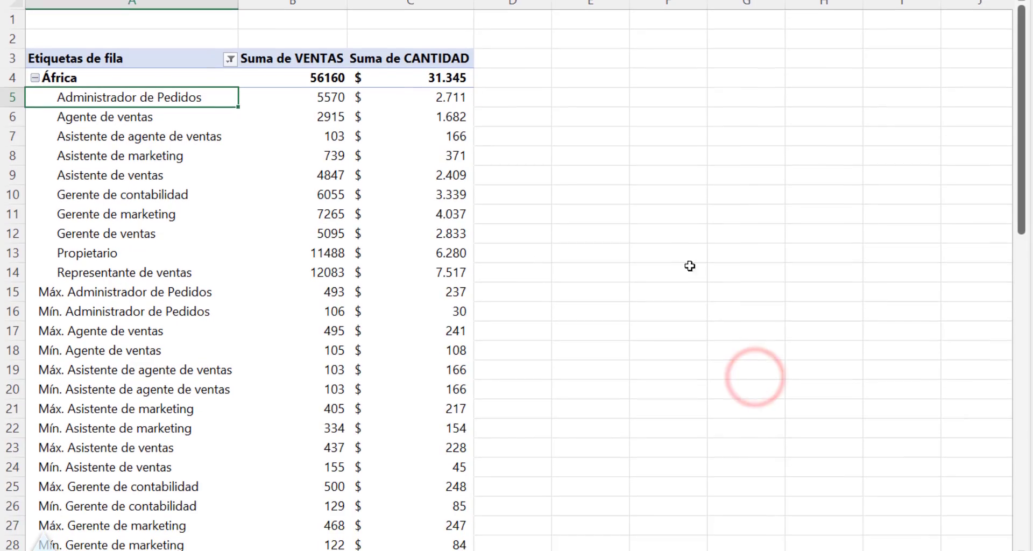
{"action": "scroll", "coordinate": [727, 158], "scroll_direction": "down", "scroll_amount": 1}
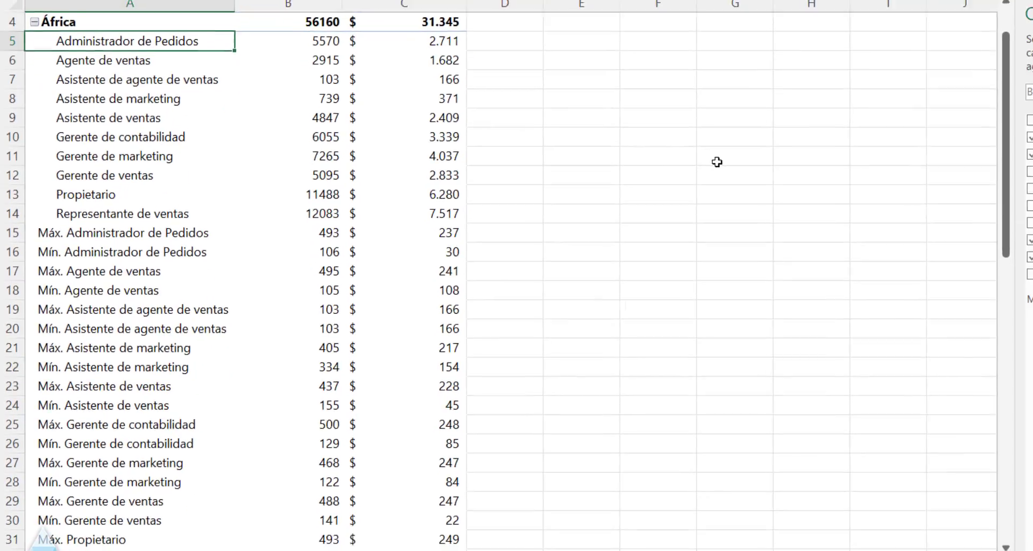
{"action": "scroll", "coordinate": [563, 210], "scroll_direction": "down", "scroll_amount": 1}
{"action": "scroll", "coordinate": [563, 211], "scroll_direction": "down", "scroll_amount": 1}
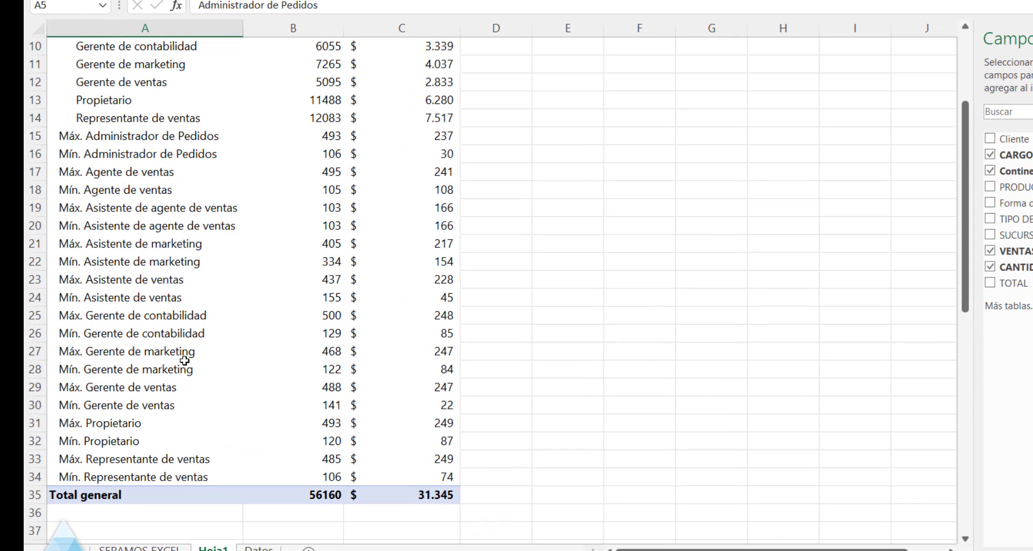
{"action": "scroll", "coordinate": [258, 236], "scroll_direction": "up", "scroll_amount": 2}
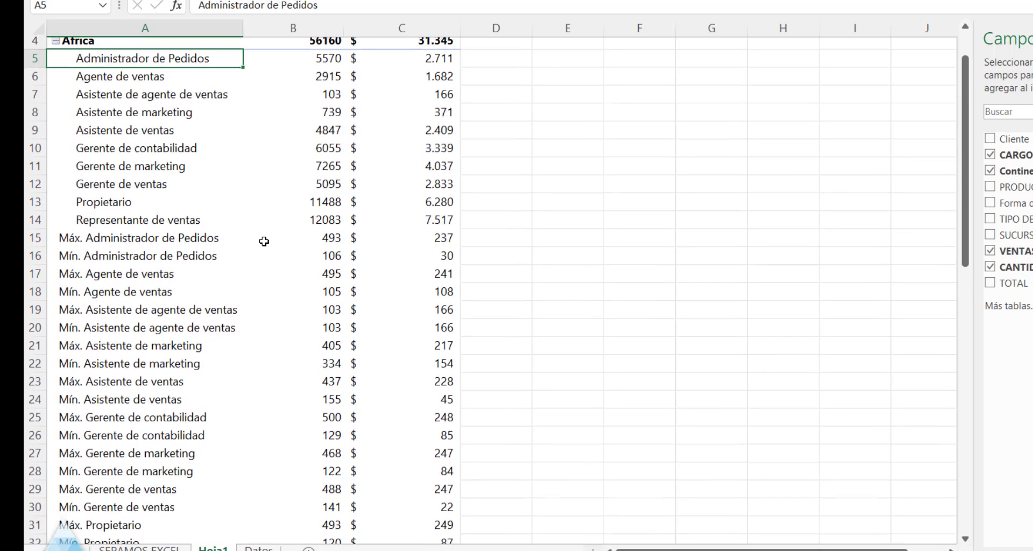
{"action": "scroll", "coordinate": [242, 224], "scroll_direction": "up", "scroll_amount": 1}
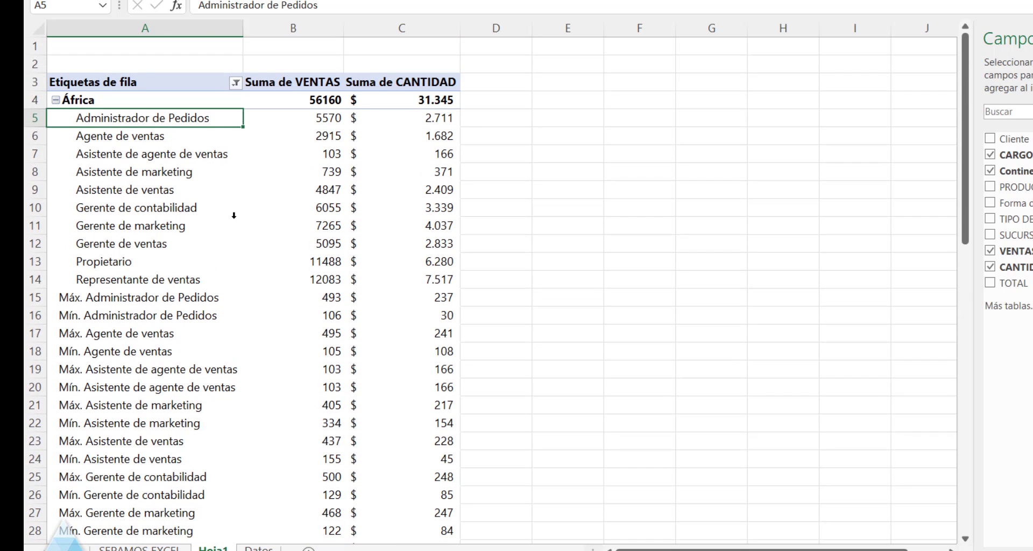
{"action": "left_click", "coordinate": [82, 100]}
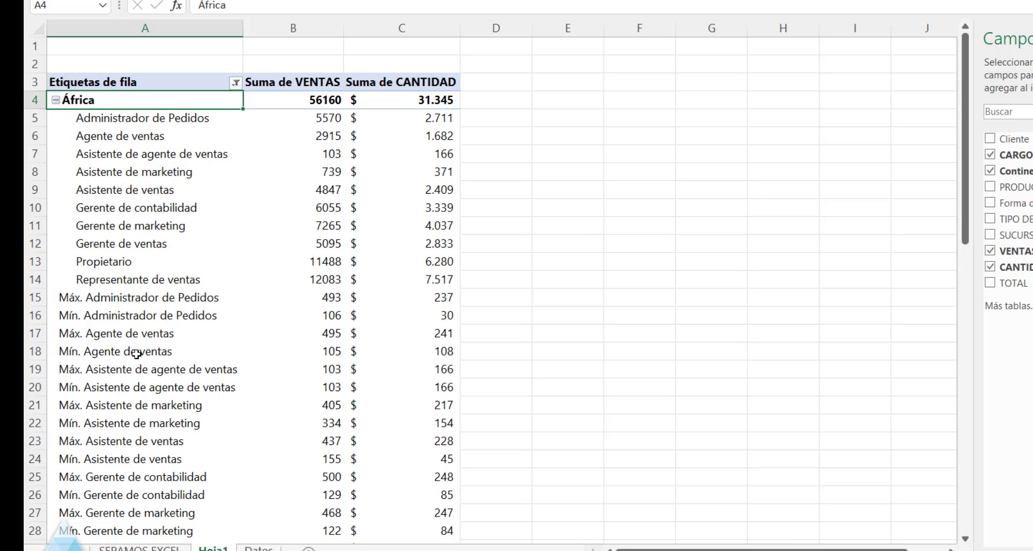
{"action": "scroll", "coordinate": [139, 305], "scroll_direction": "down", "scroll_amount": 1}
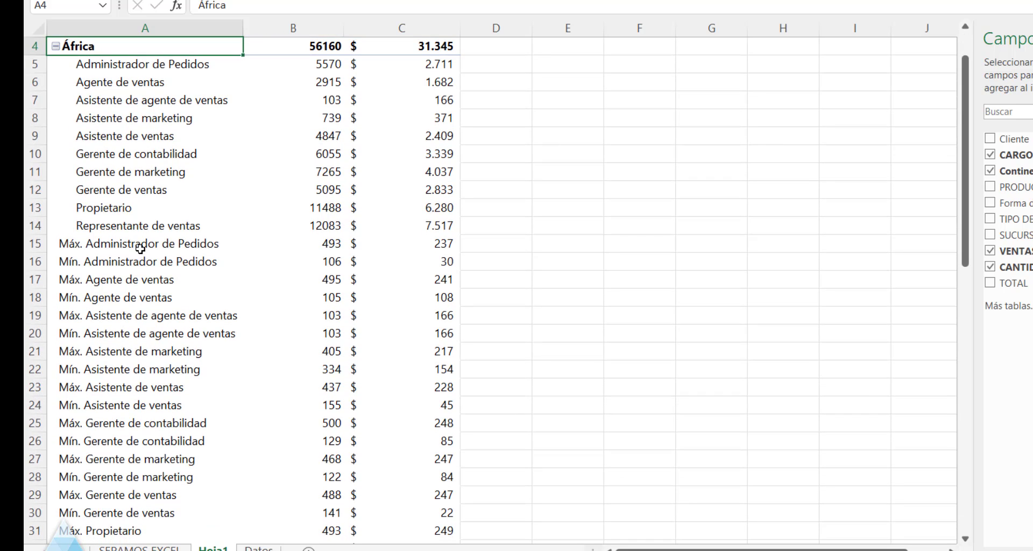
{"action": "scroll", "coordinate": [146, 296], "scroll_direction": "up", "scroll_amount": 1}
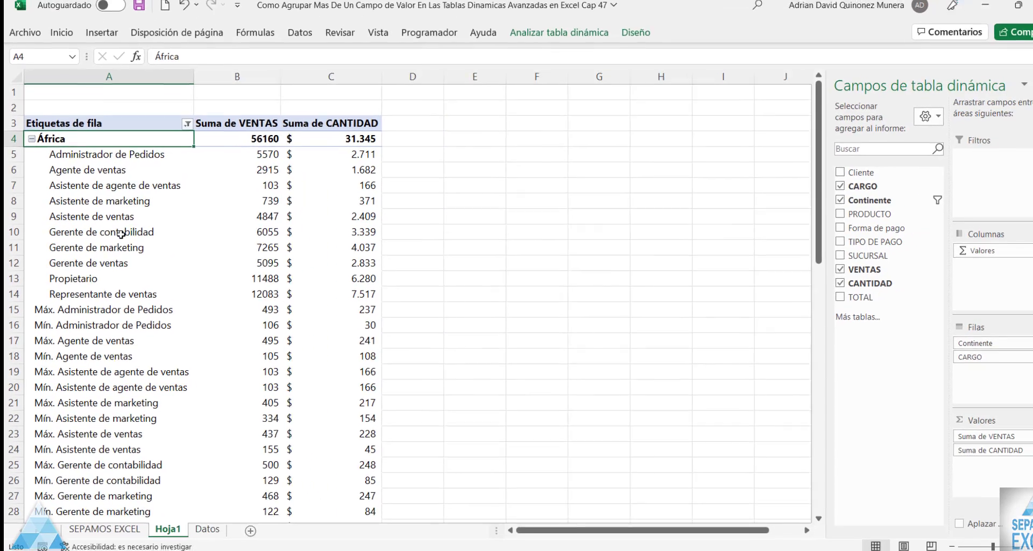
{"action": "left_click", "coordinate": [121, 161]}
{"action": "left_click", "coordinate": [116, 174]}
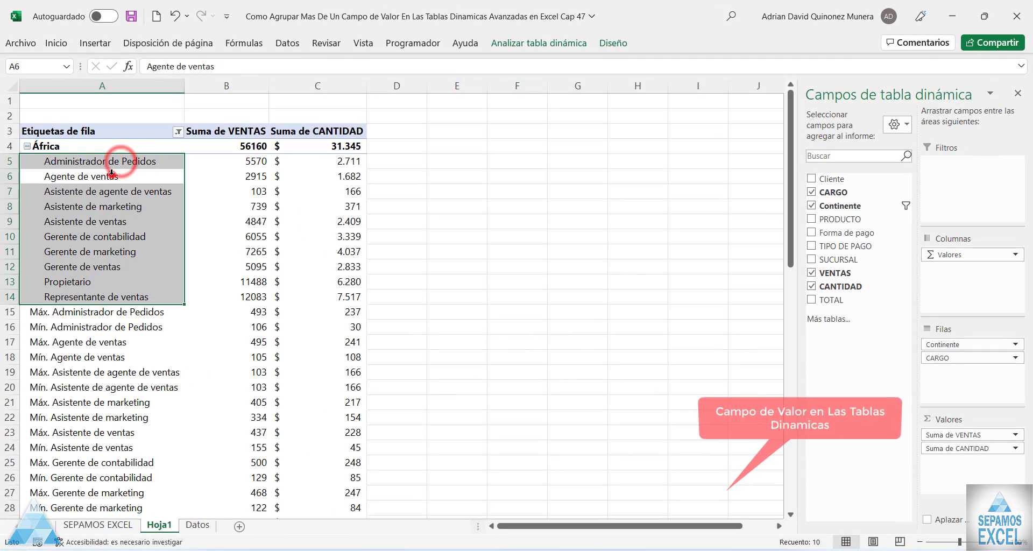
{"action": "left_click", "coordinate": [116, 162]}
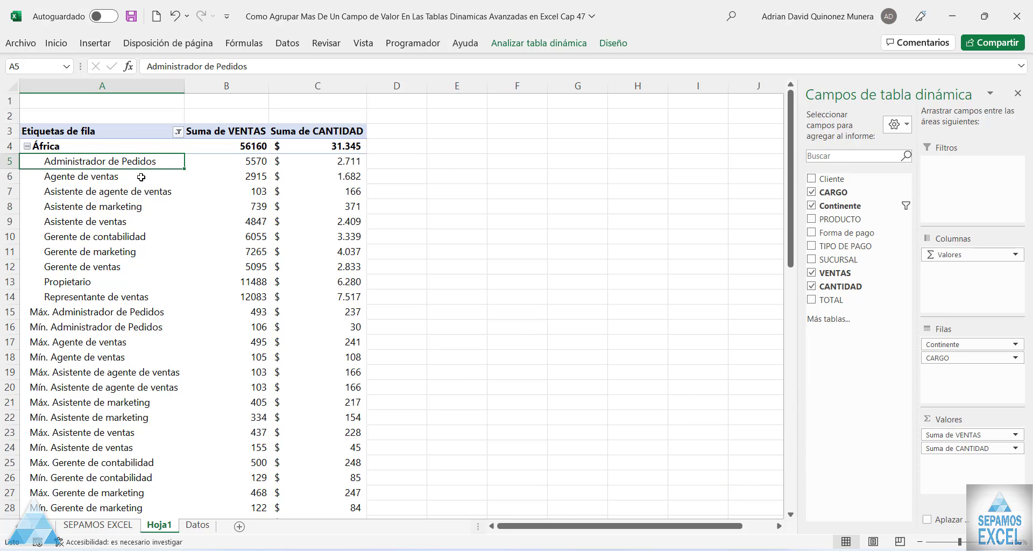
{"action": "left_click", "coordinate": [141, 175]}
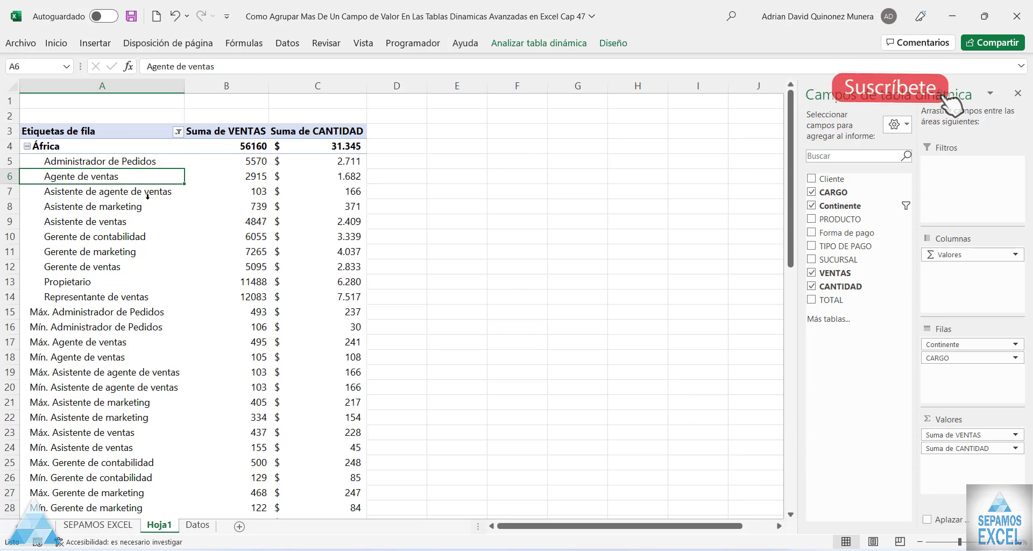
{"action": "left_click", "coordinate": [147, 194]}
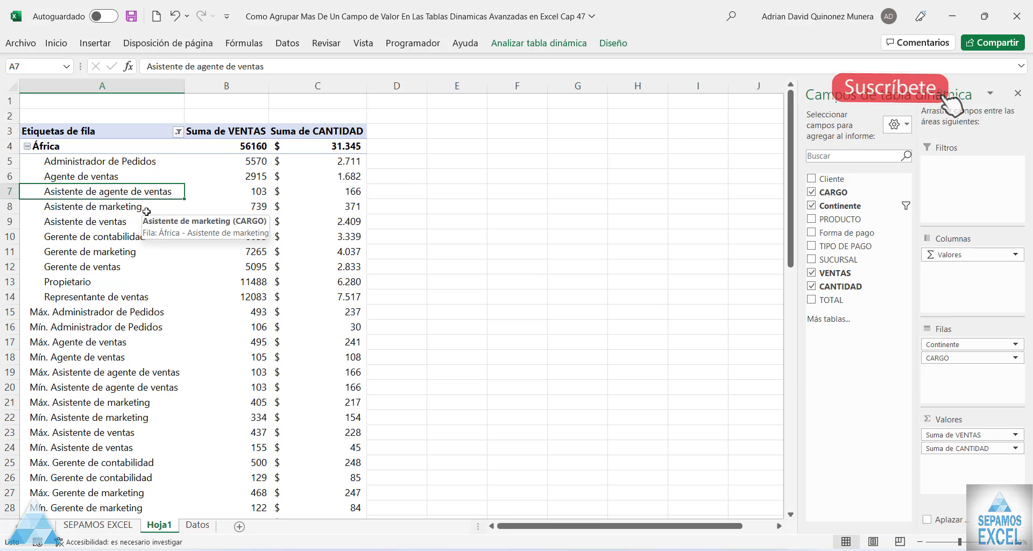
{"action": "left_click", "coordinate": [139, 214]}
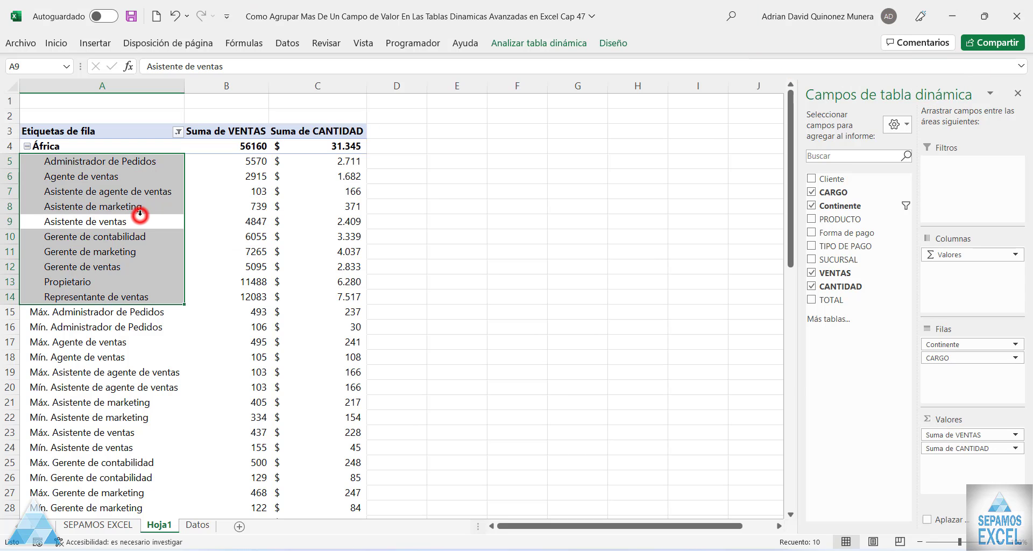
{"action": "left_click", "coordinate": [131, 236]}
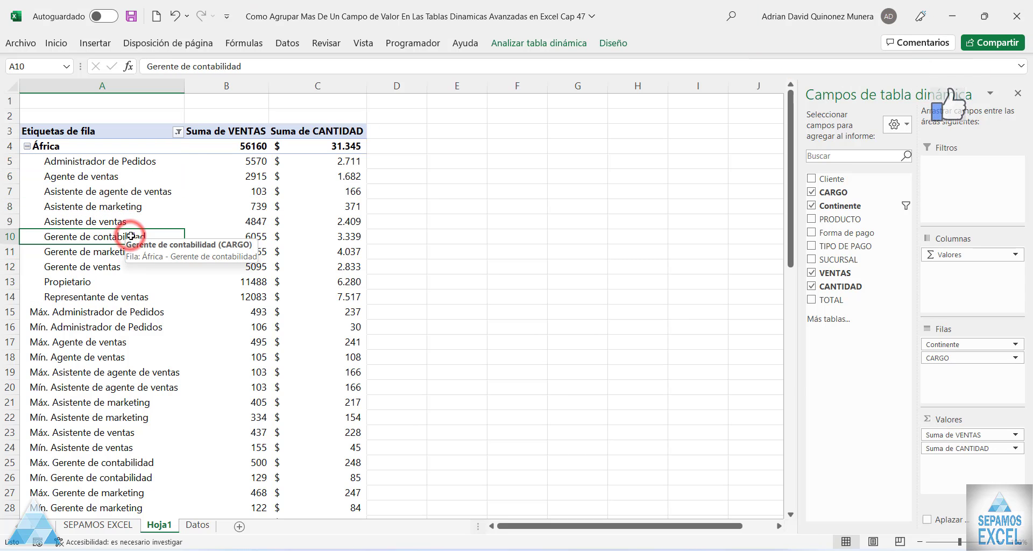
{"action": "left_click", "coordinate": [144, 252]}
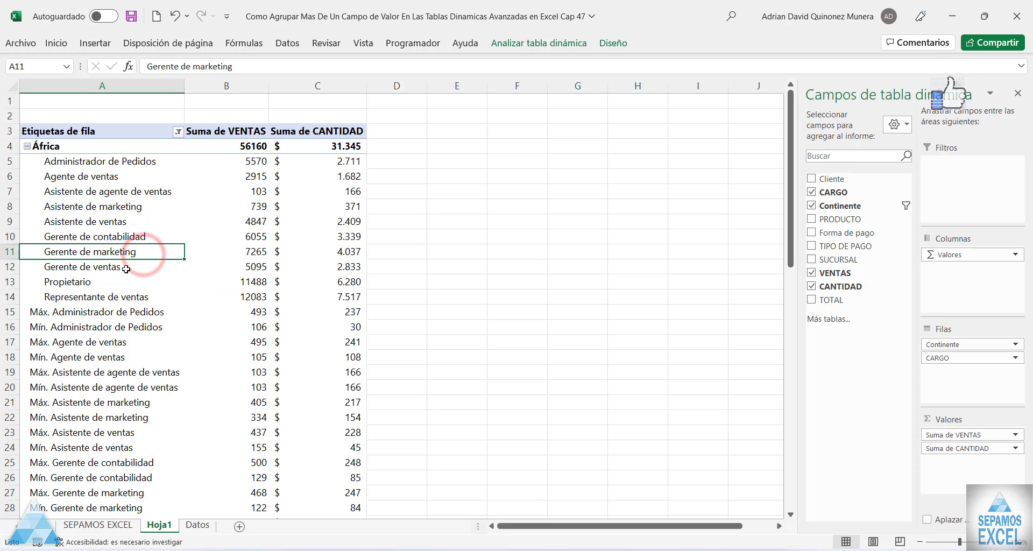
{"action": "left_click", "coordinate": [126, 267]}
{"action": "scroll", "coordinate": [116, 258], "scroll_direction": "down", "scroll_amount": 1}
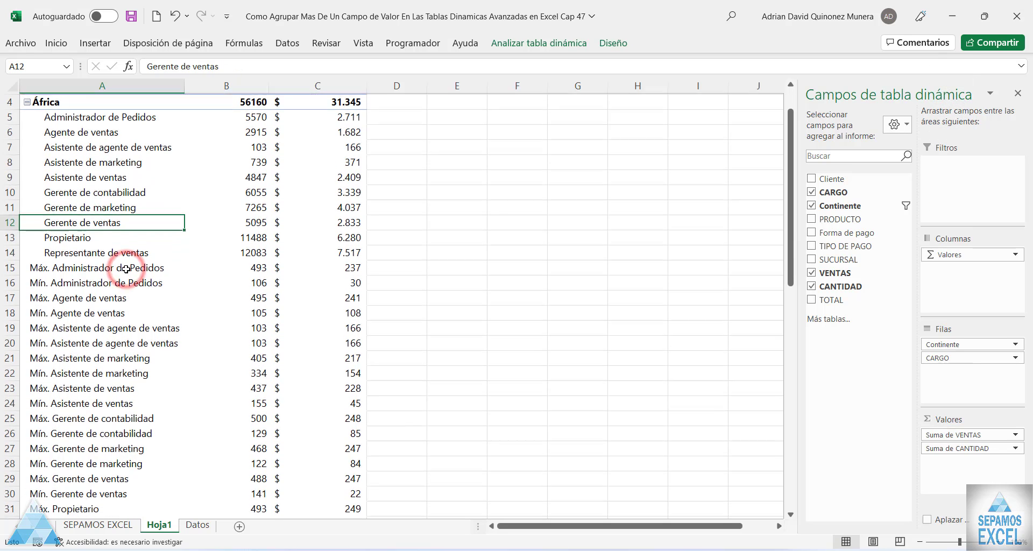
{"action": "left_click", "coordinate": [107, 240]}
{"action": "scroll", "coordinate": [108, 240], "scroll_direction": "down", "scroll_amount": 1}
{"action": "left_click", "coordinate": [119, 221]}
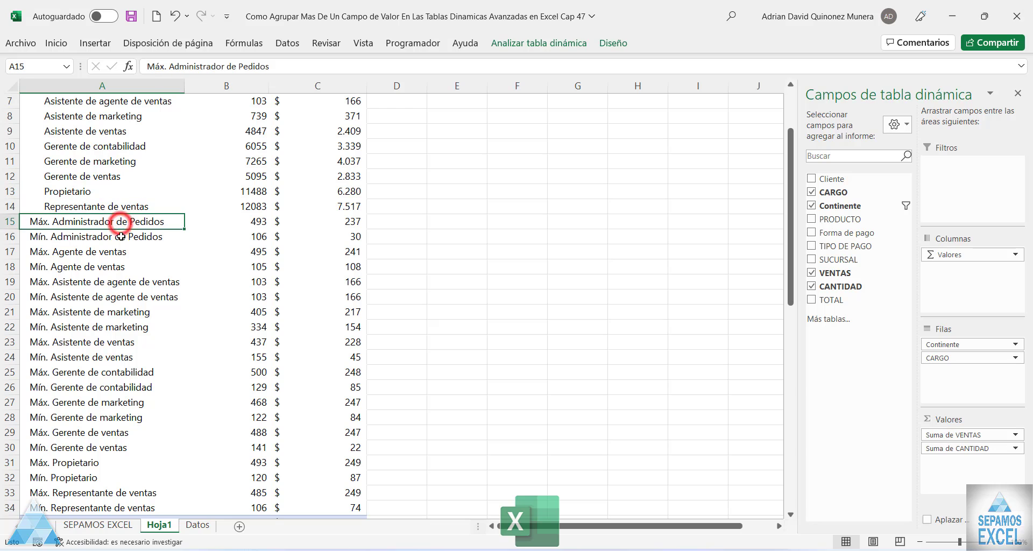
{"action": "left_click", "coordinate": [120, 236]}
{"action": "left_click", "coordinate": [110, 251]}
{"action": "left_click", "coordinate": [103, 263]}
{"action": "scroll", "coordinate": [132, 269], "scroll_direction": "up", "scroll_amount": 2}
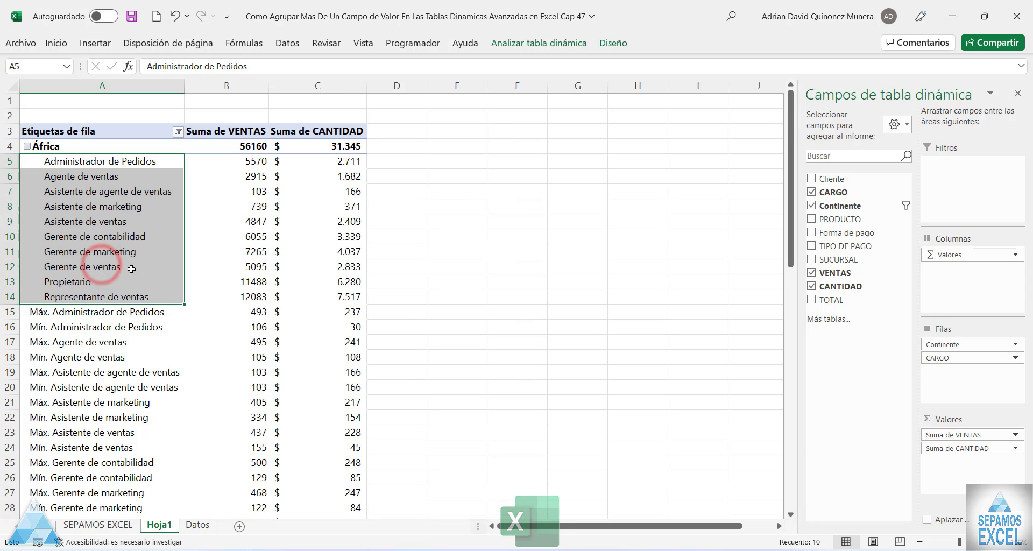
{"action": "left_click", "coordinate": [138, 318]}
{"action": "left_click", "coordinate": [146, 296]}
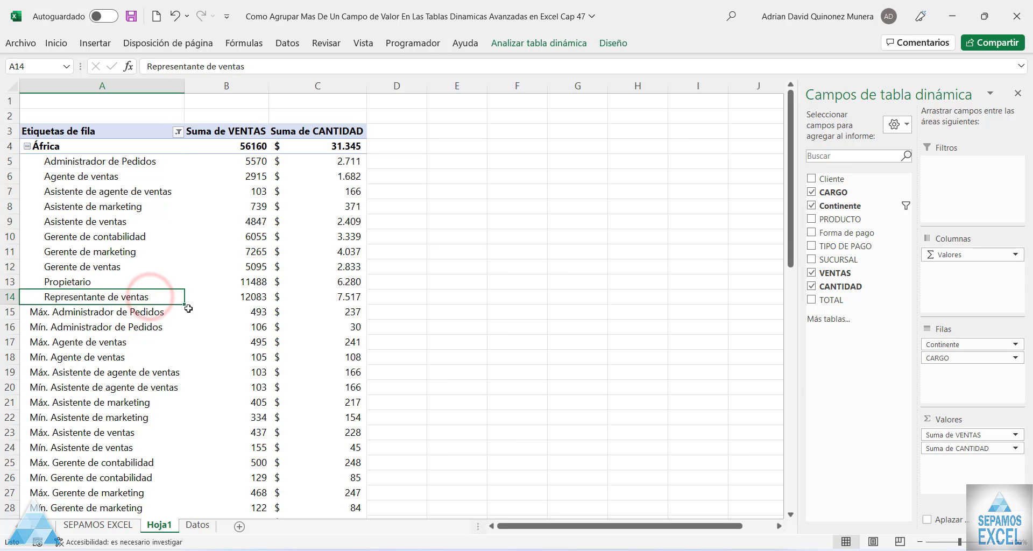
{"action": "left_click", "coordinate": [185, 303]}
{"action": "left_click", "coordinate": [156, 270]}
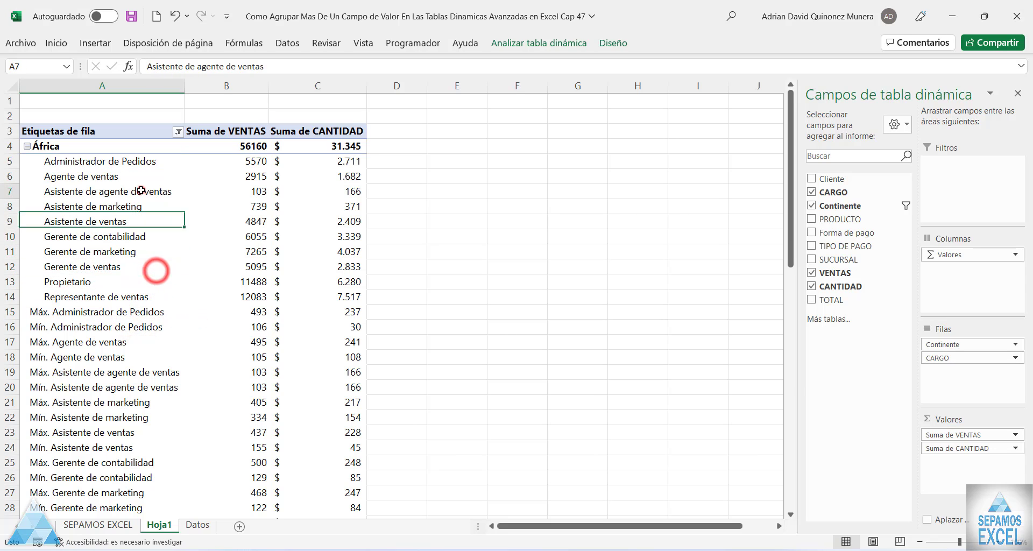
{"action": "left_click", "coordinate": [141, 191]}
{"action": "left_click", "coordinate": [136, 170]}
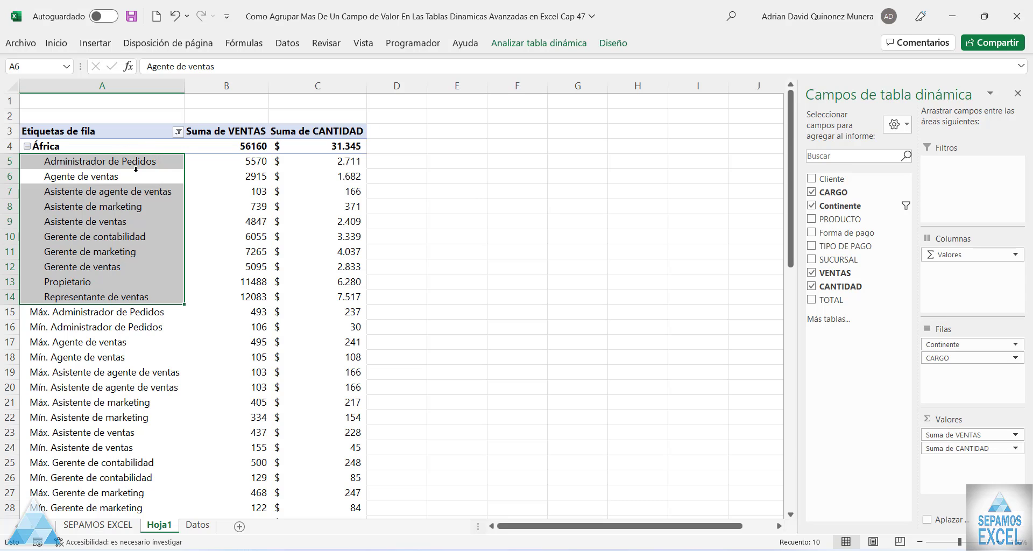
{"action": "scroll", "coordinate": [89, 357], "scroll_direction": "down", "scroll_amount": 1}
{"action": "scroll", "coordinate": [89, 344], "scroll_direction": "down", "scroll_amount": 1}
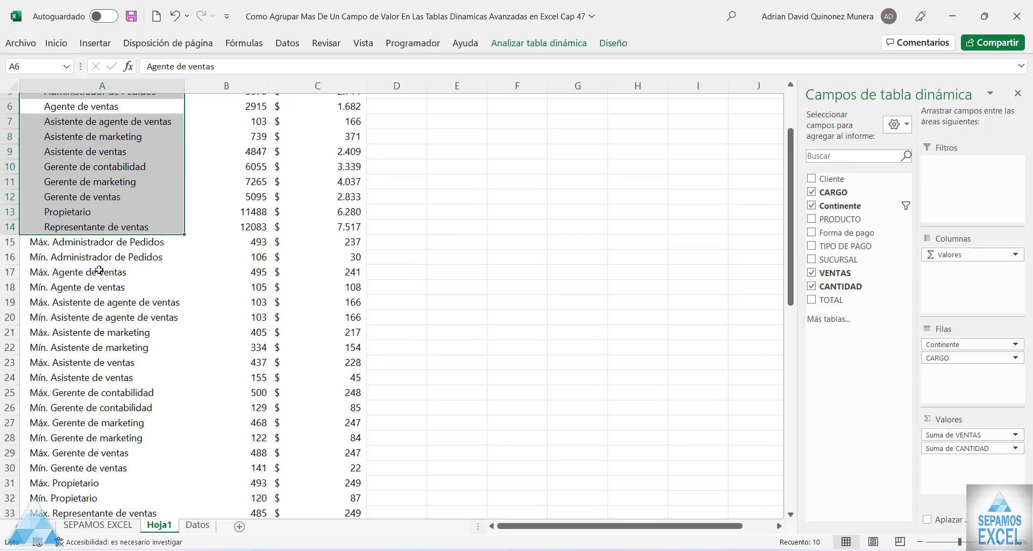
{"action": "scroll", "coordinate": [92, 293], "scroll_direction": "down", "scroll_amount": 1}
{"action": "scroll", "coordinate": [90, 284], "scroll_direction": "up", "scroll_amount": 2}
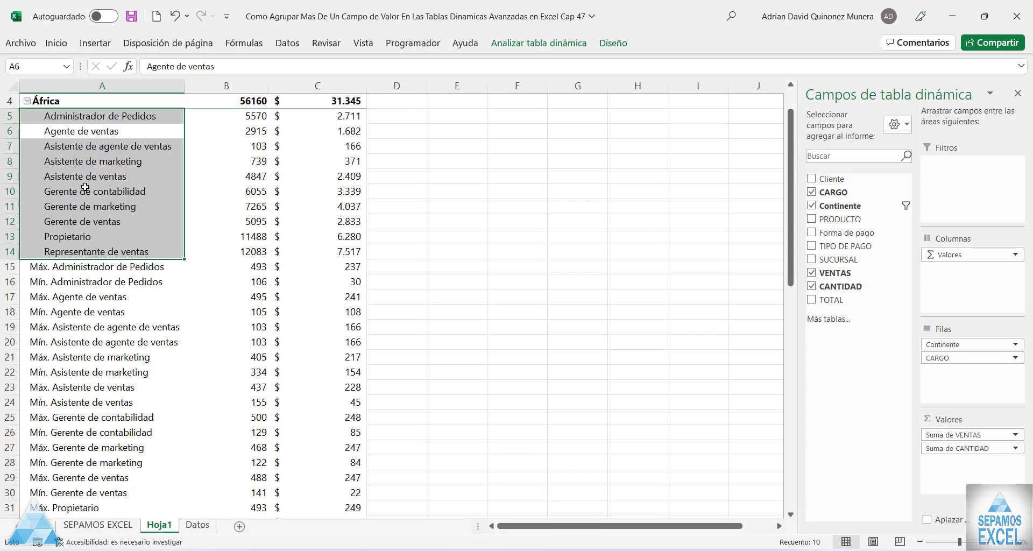
{"action": "scroll", "coordinate": [110, 347], "scroll_direction": "up", "scroll_amount": 1}
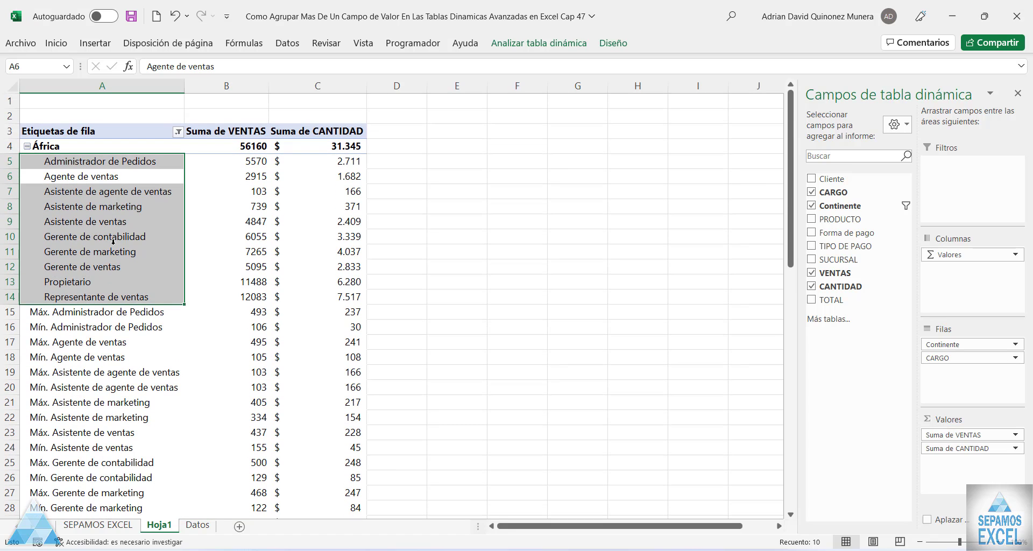
{"action": "left_click", "coordinate": [547, 190]}
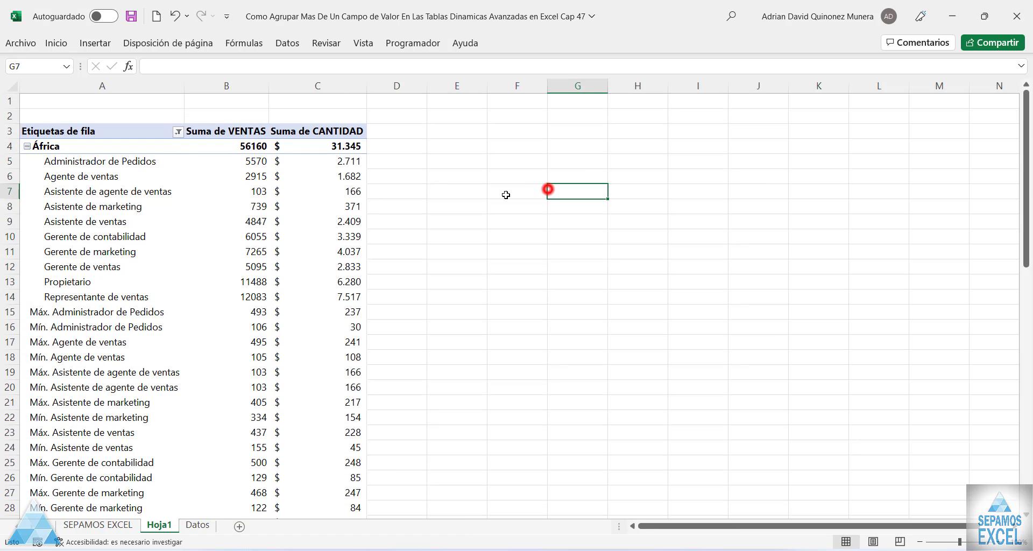
Open the CARGO field settings and clear the Máx. and Mín. subtotal selections
{"action": "right_click", "coordinate": [94, 176]}
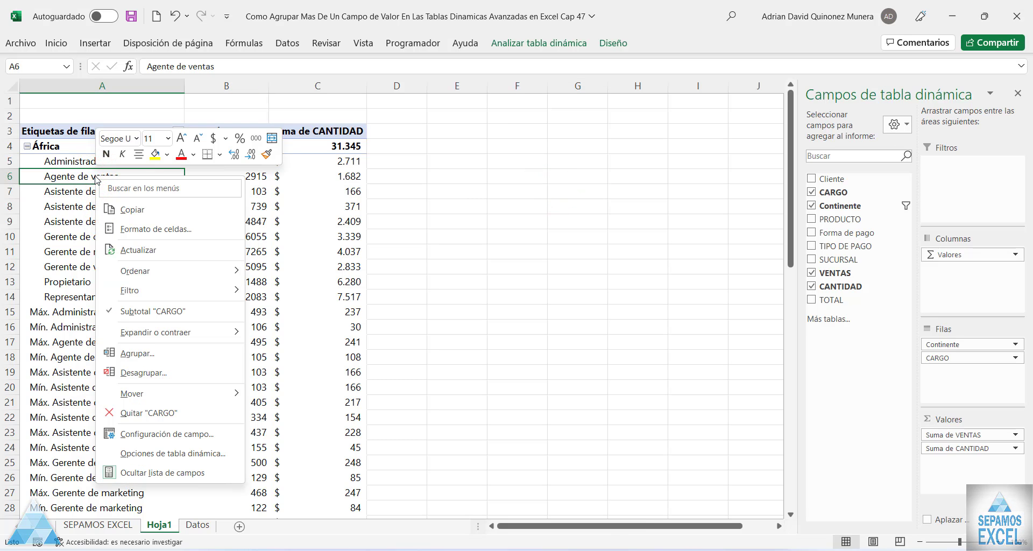
{"action": "left_click", "coordinate": [191, 433]}
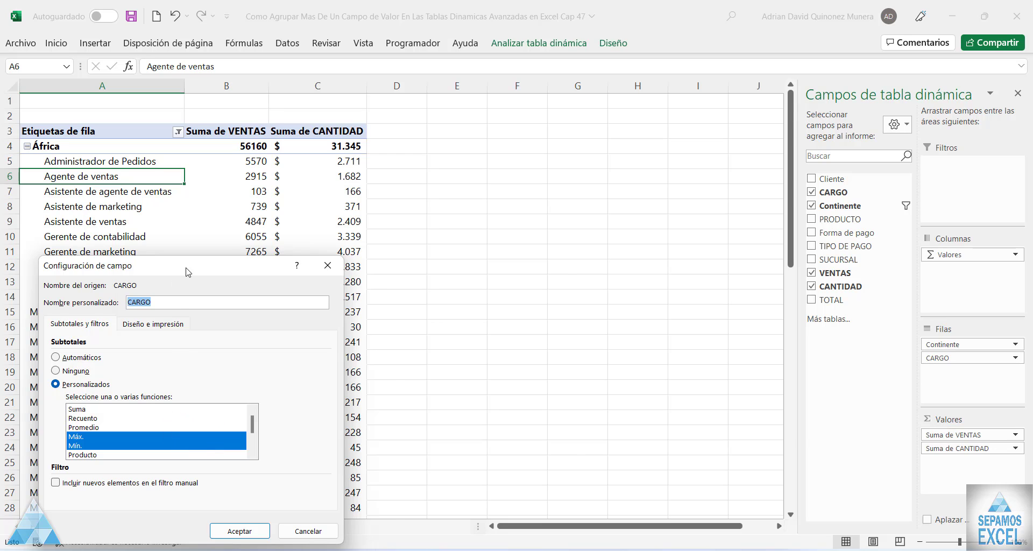
{"action": "left_click_drag", "start_coordinate": [187, 272], "coordinate": [557, 110]}
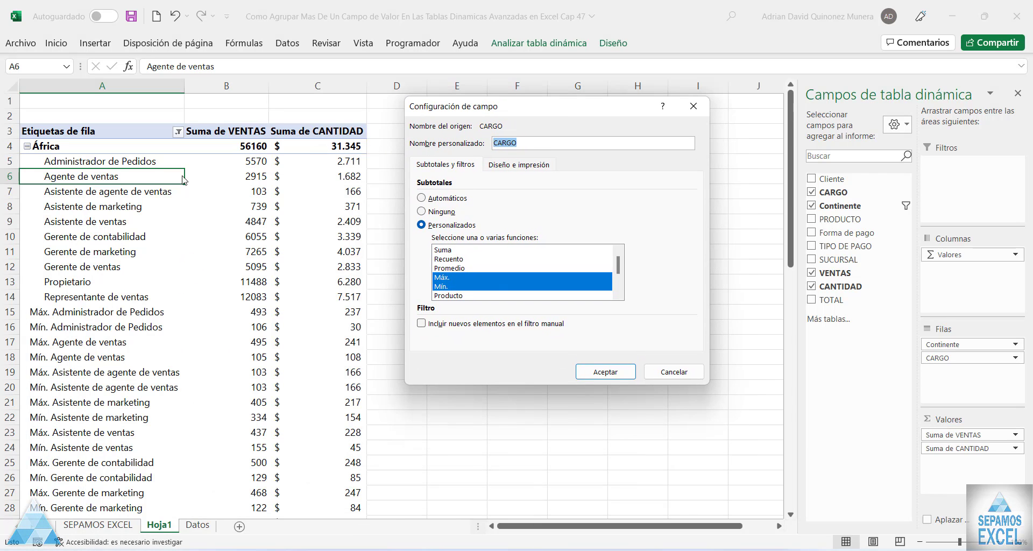
{"action": "left_click", "coordinate": [442, 277]}
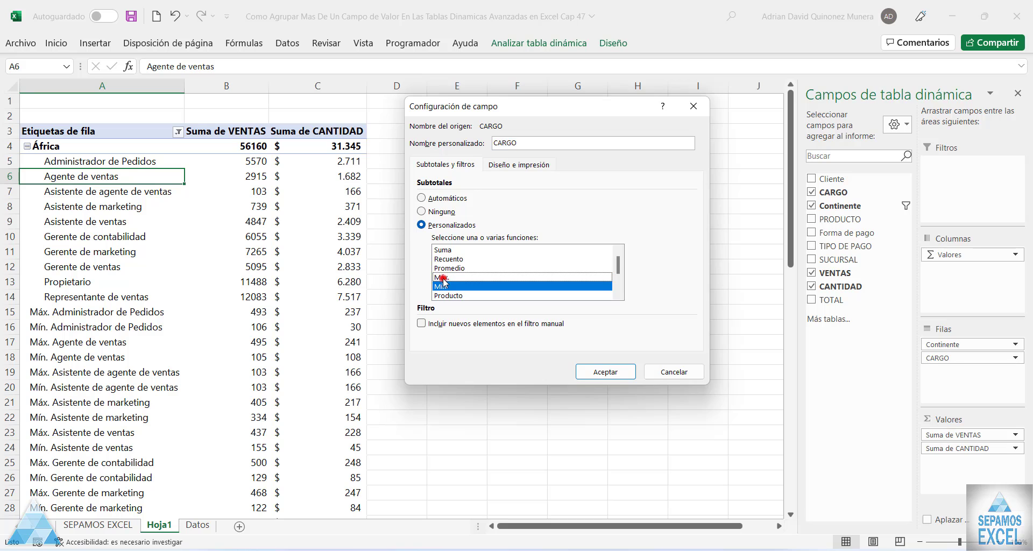
{"action": "left_click", "coordinate": [442, 285]}
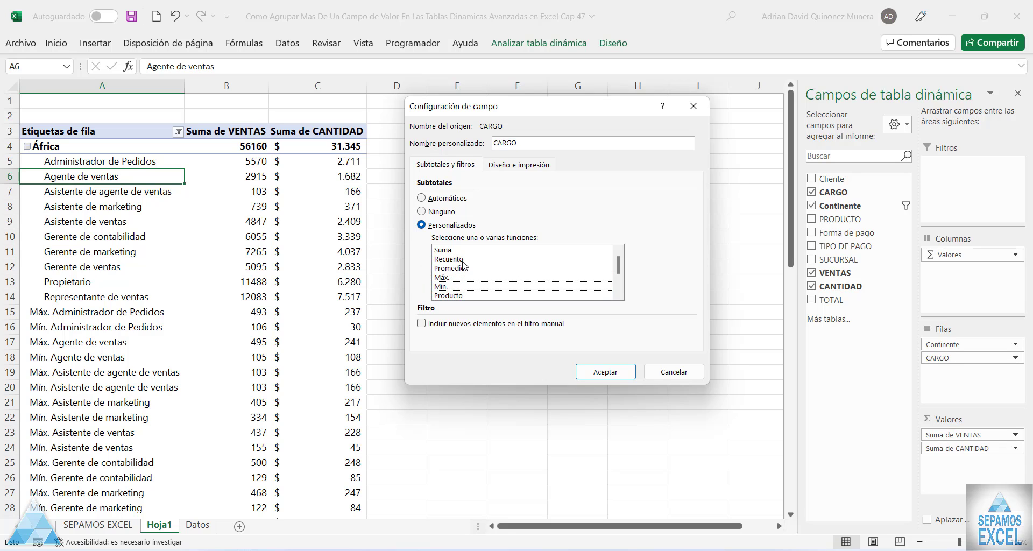
Apply CARGO custom subtotals: Recuento, Promedio, Máx., Mín., Producto and Contar números
{"action": "left_click", "coordinate": [449, 259]}
{"action": "left_click", "coordinate": [449, 268]}
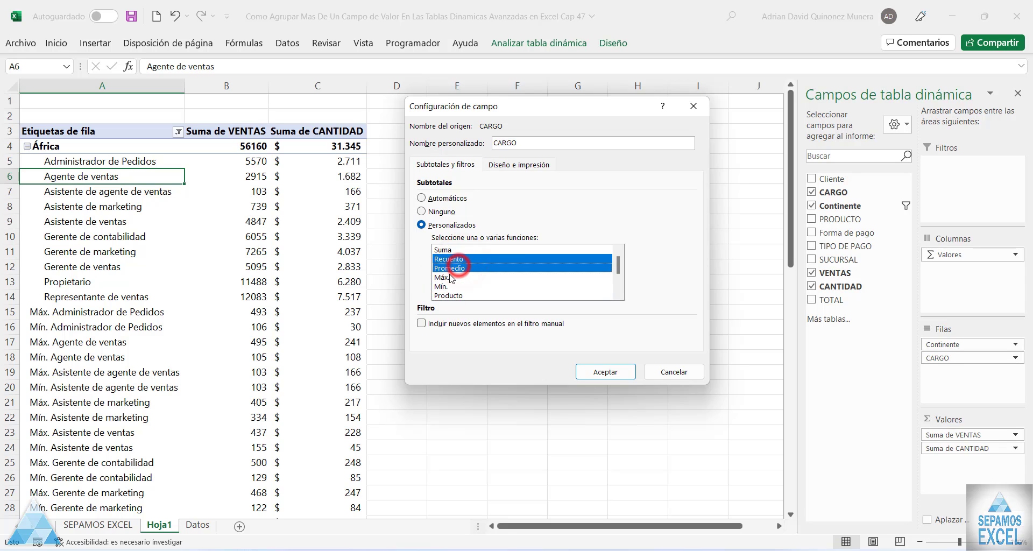
{"action": "left_click", "coordinate": [444, 277]}
{"action": "left_click", "coordinate": [442, 286]}
{"action": "left_click", "coordinate": [447, 295]}
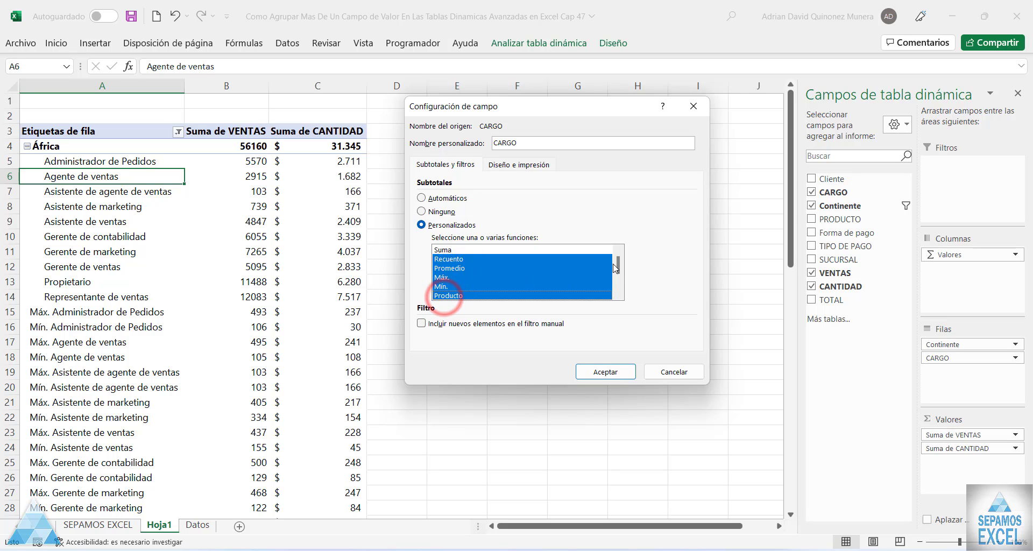
{"action": "scroll", "coordinate": [617, 268], "scroll_direction": "down", "scroll_amount": 2}
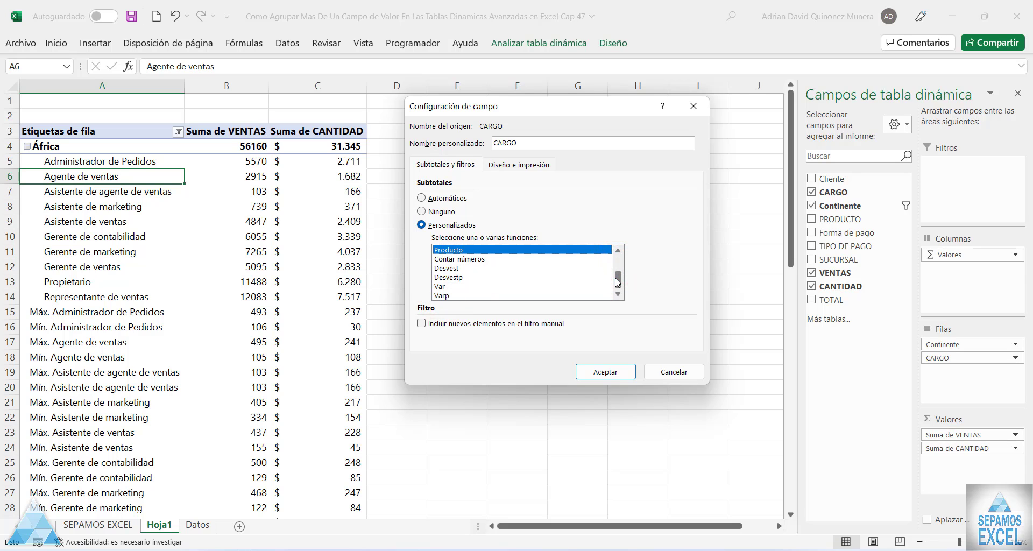
{"action": "scroll", "coordinate": [617, 266], "scroll_direction": "up", "scroll_amount": 1}
{"action": "mouse_move", "coordinate": [616, 265]}
{"action": "left_mouse_down"}
{"action": "mouse_move", "coordinate": [616, 253]}
{"action": "mouse_move", "coordinate": [616, 274]}
{"action": "left_mouse_up"}
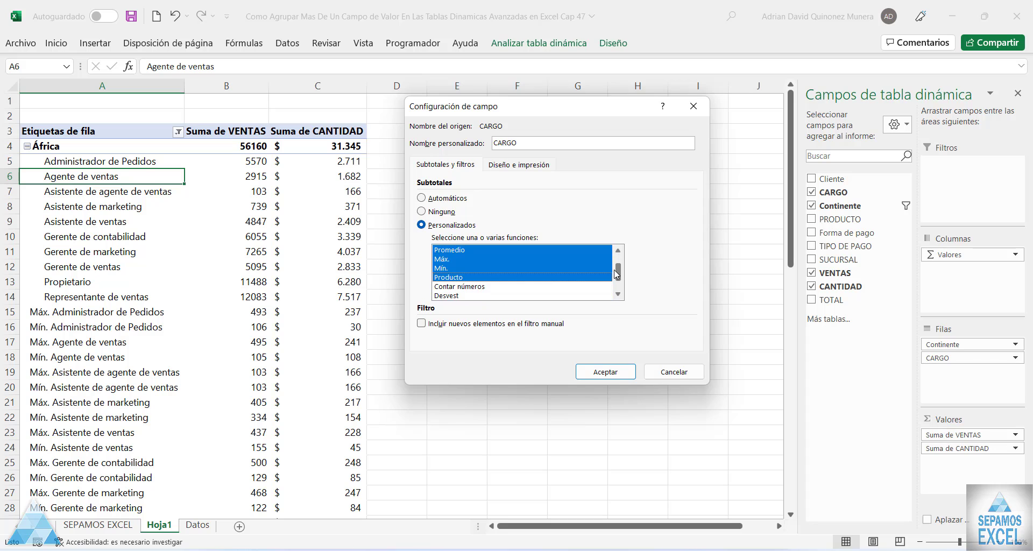
{"action": "left_click", "coordinate": [462, 286]}
{"action": "left_click", "coordinate": [604, 370]}
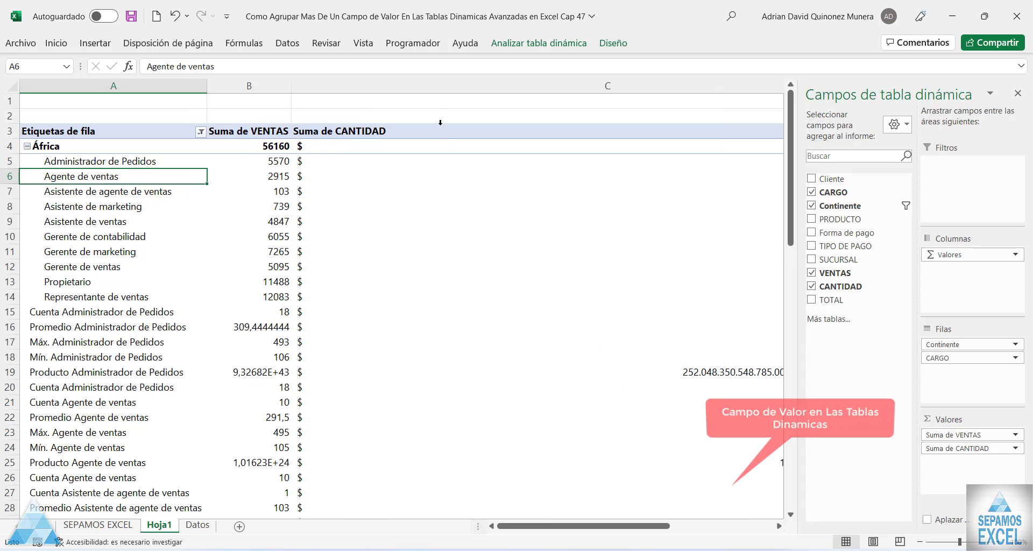
{"action": "left_click", "coordinate": [438, 116]}
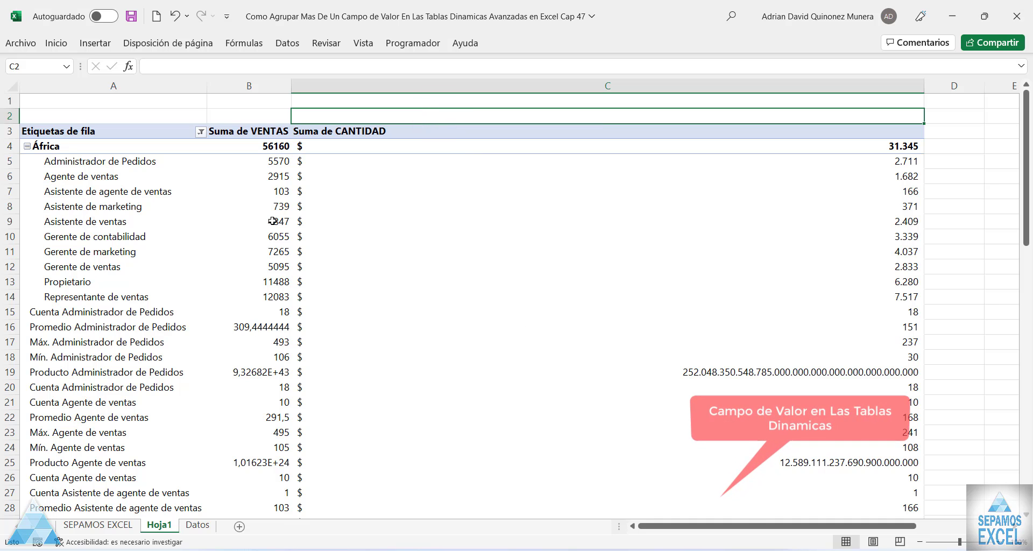
{"action": "scroll", "coordinate": [163, 298], "scroll_direction": "down", "scroll_amount": 1}
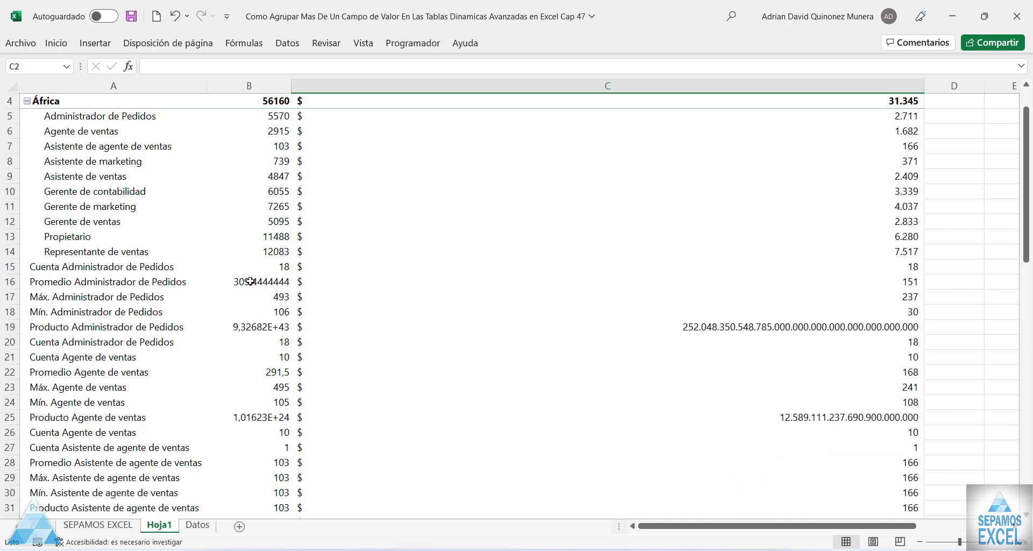
{"action": "scroll", "coordinate": [218, 296], "scroll_direction": "down", "scroll_amount": 1}
{"action": "scroll", "coordinate": [213, 293], "scroll_direction": "down", "scroll_amount": 1}
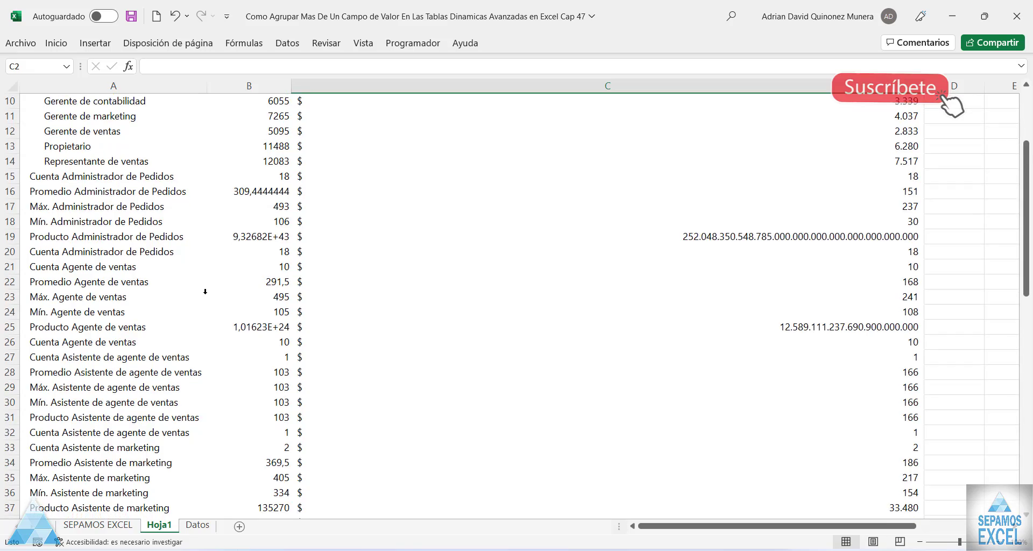
{"action": "scroll", "coordinate": [204, 291], "scroll_direction": "down", "scroll_amount": 1}
{"action": "scroll", "coordinate": [205, 291], "scroll_direction": "down", "scroll_amount": 1}
{"action": "scroll", "coordinate": [205, 291], "scroll_direction": "down", "scroll_amount": 1}
{"action": "scroll", "coordinate": [205, 290], "scroll_direction": "down", "scroll_amount": 3}
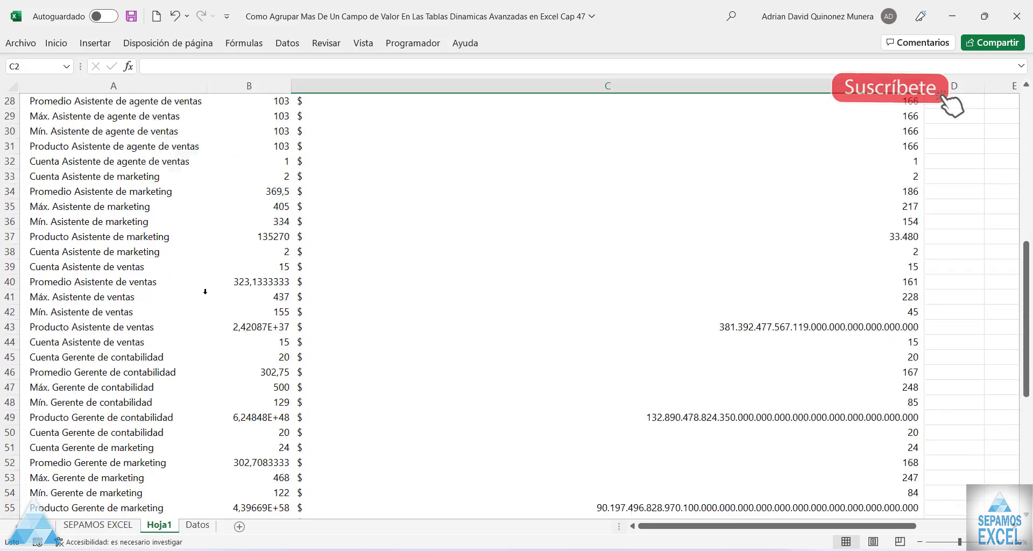
{"action": "scroll", "coordinate": [205, 290], "scroll_direction": "down", "scroll_amount": 1}
{"action": "scroll", "coordinate": [205, 290], "scroll_direction": "down", "scroll_amount": 3}
{"action": "scroll", "coordinate": [205, 290], "scroll_direction": "down", "scroll_amount": 4}
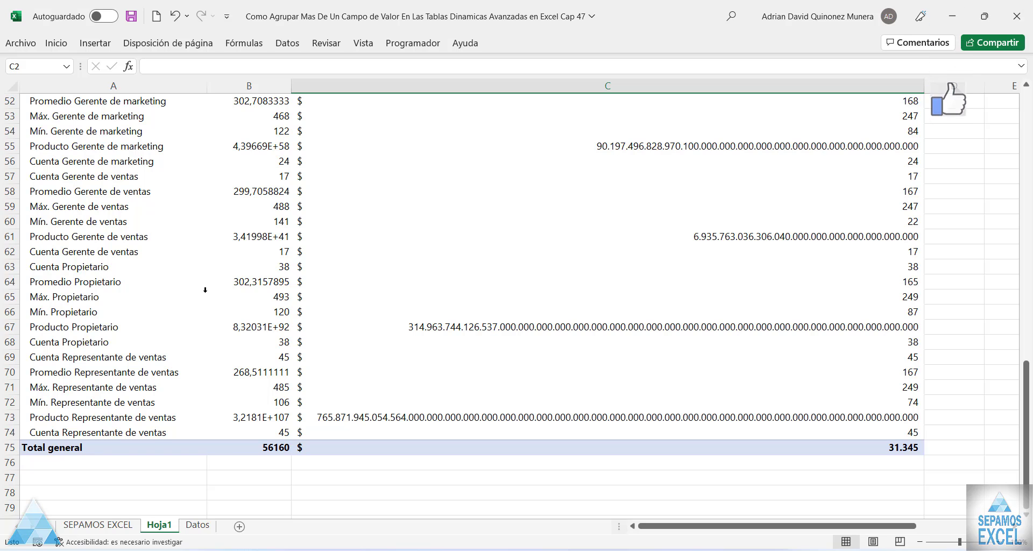
{"action": "scroll", "coordinate": [205, 290], "scroll_direction": "up", "scroll_amount": 5}
{"action": "scroll", "coordinate": [205, 290], "scroll_direction": "up", "scroll_amount": 9}
{"action": "scroll", "coordinate": [205, 290], "scroll_direction": "up", "scroll_amount": 3}
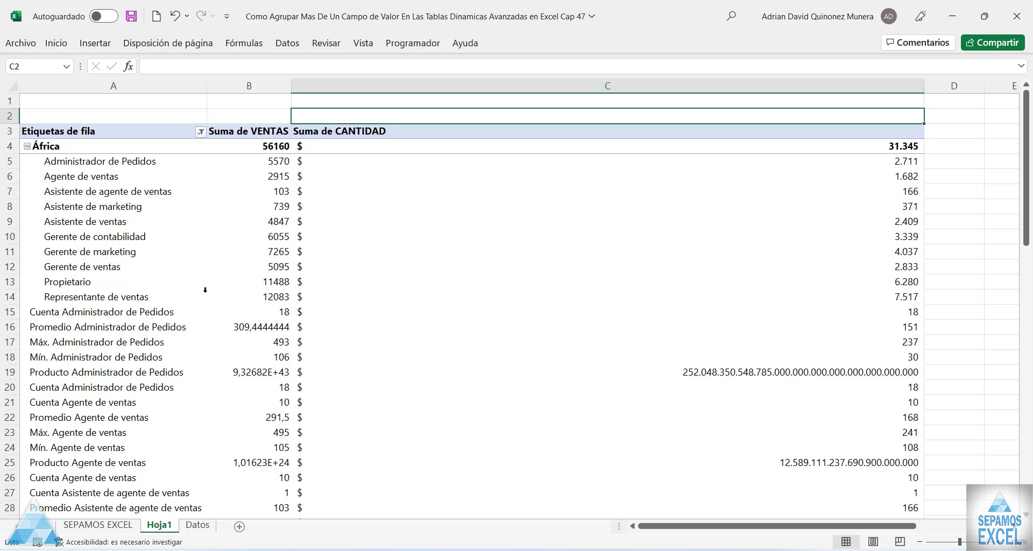
{"action": "left_click", "coordinate": [153, 312]}
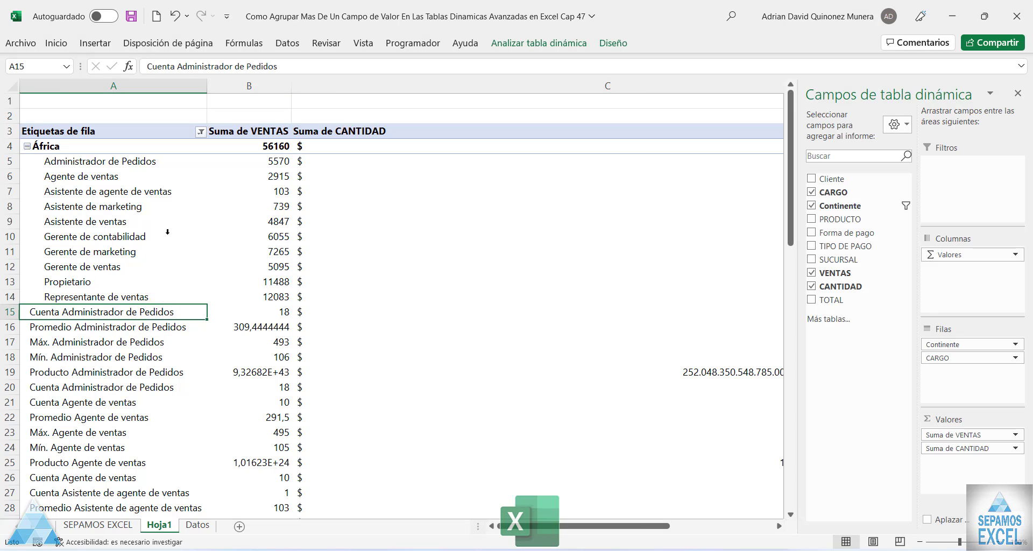
Clear all six CARGO subtotal functions (Recuento through Contar números) so no per-role subtotals remain
{"action": "right_click", "coordinate": [106, 180]}
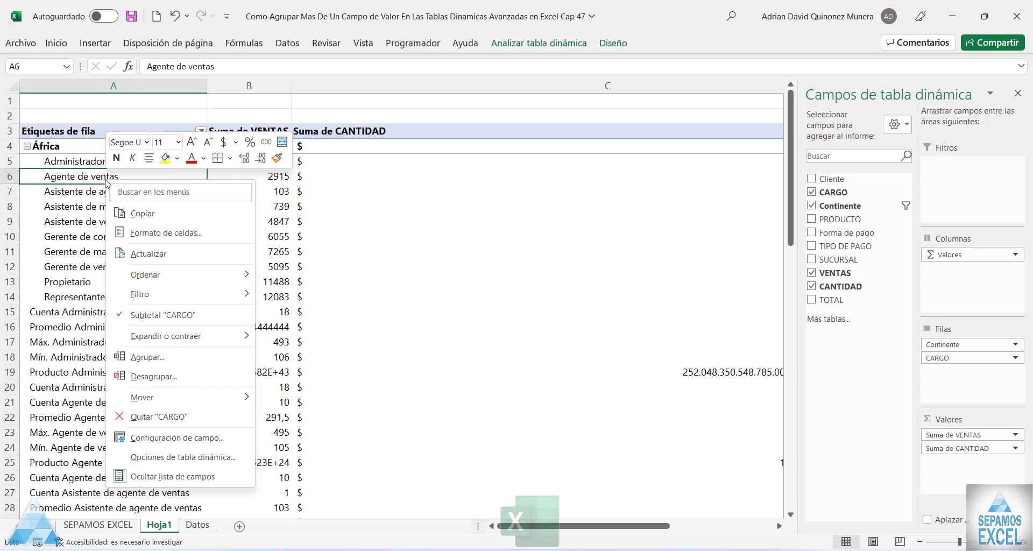
{"action": "left_click", "coordinate": [185, 438]}
{"action": "left_click", "coordinate": [200, 269]}
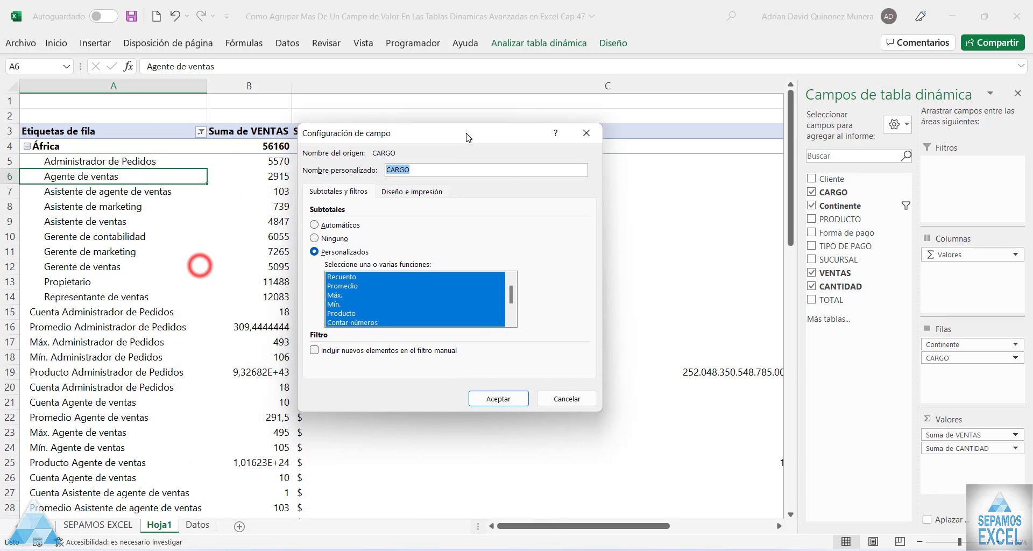
{"action": "left_click", "coordinate": [315, 225]}
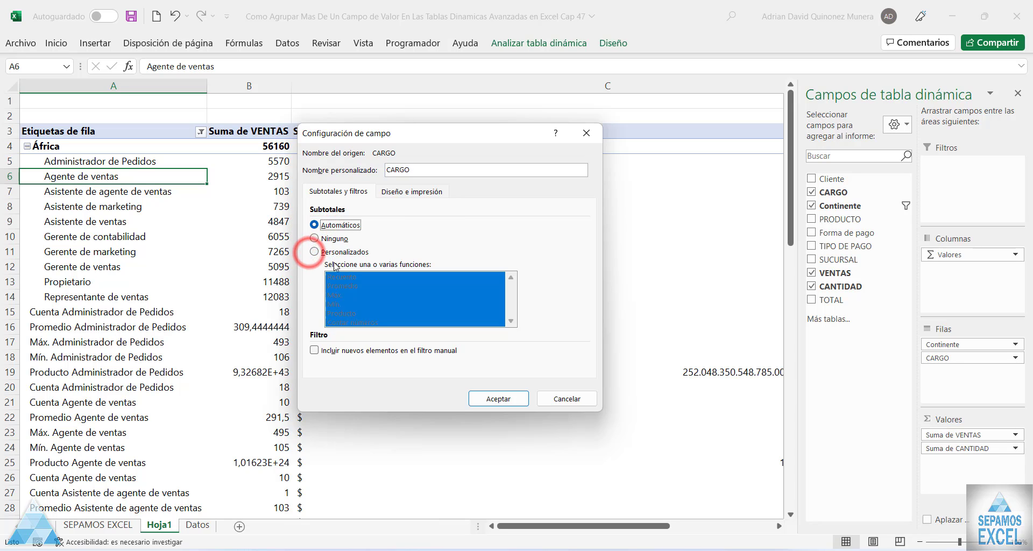
{"action": "left_click", "coordinate": [314, 251]}
{"action": "left_click", "coordinate": [341, 277]}
{"action": "left_click", "coordinate": [341, 286]}
{"action": "left_click", "coordinate": [334, 295]}
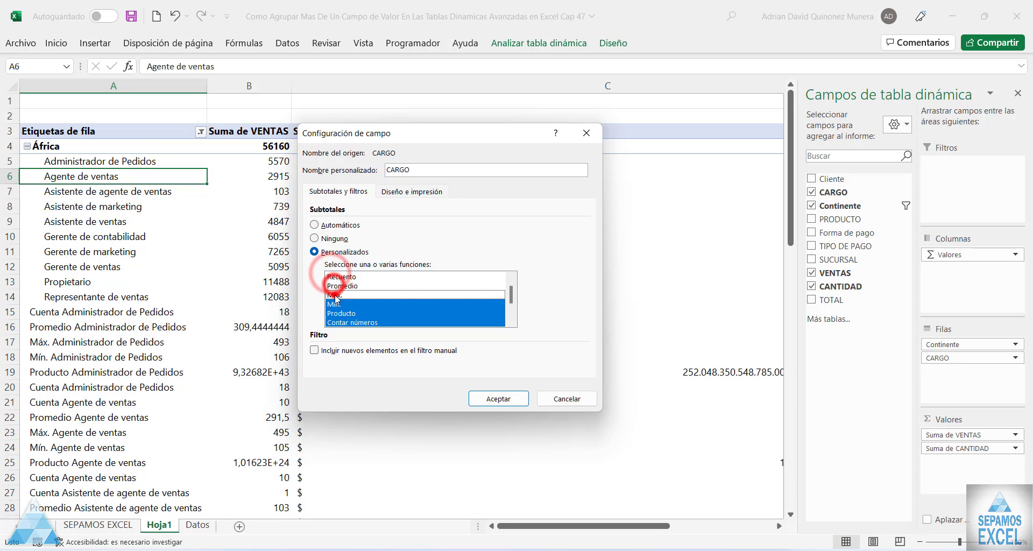
{"action": "left_click", "coordinate": [334, 304]}
{"action": "left_click", "coordinate": [339, 313]}
{"action": "left_click", "coordinate": [339, 322]}
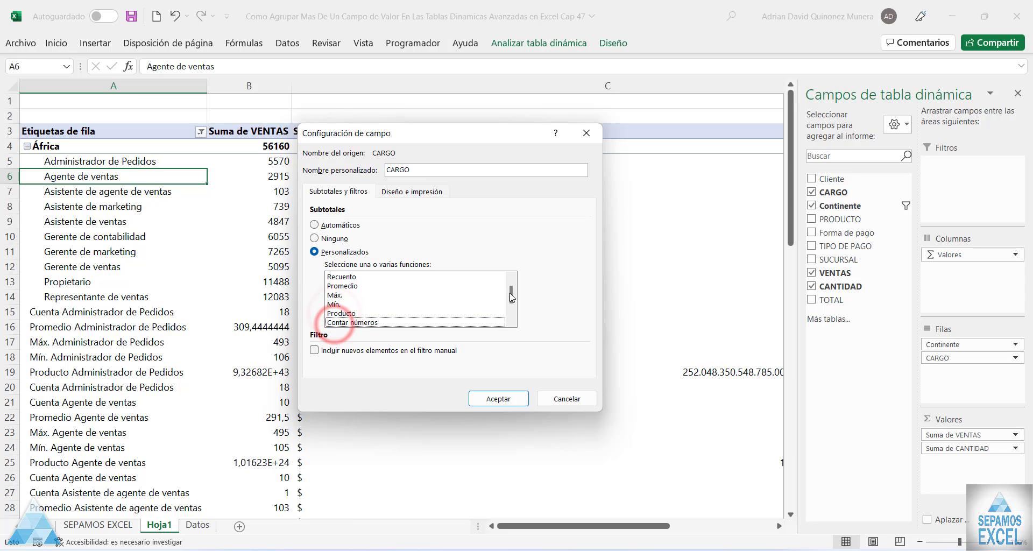
{"action": "left_click_drag", "start_coordinate": [510, 297], "coordinate": [511, 294]}
{"action": "left_click", "coordinate": [498, 398]}
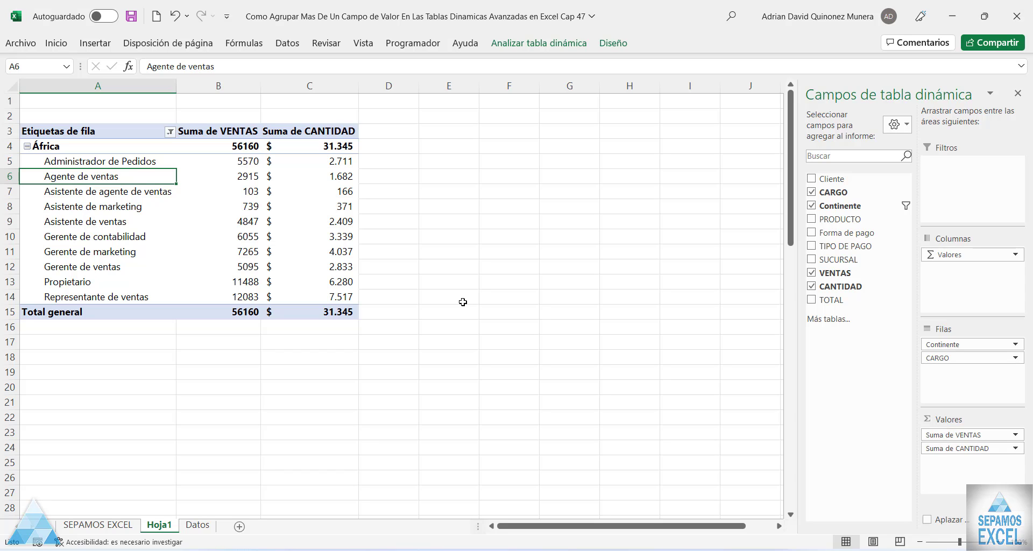
Set the Continente row filter to show all continents
{"action": "left_click", "coordinate": [170, 131]}
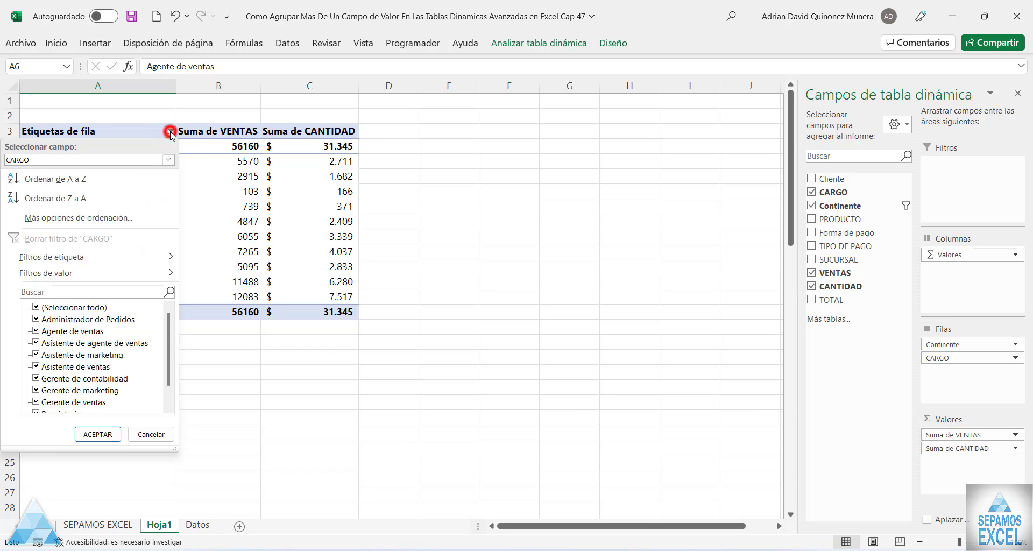
{"action": "left_click", "coordinate": [369, 181]}
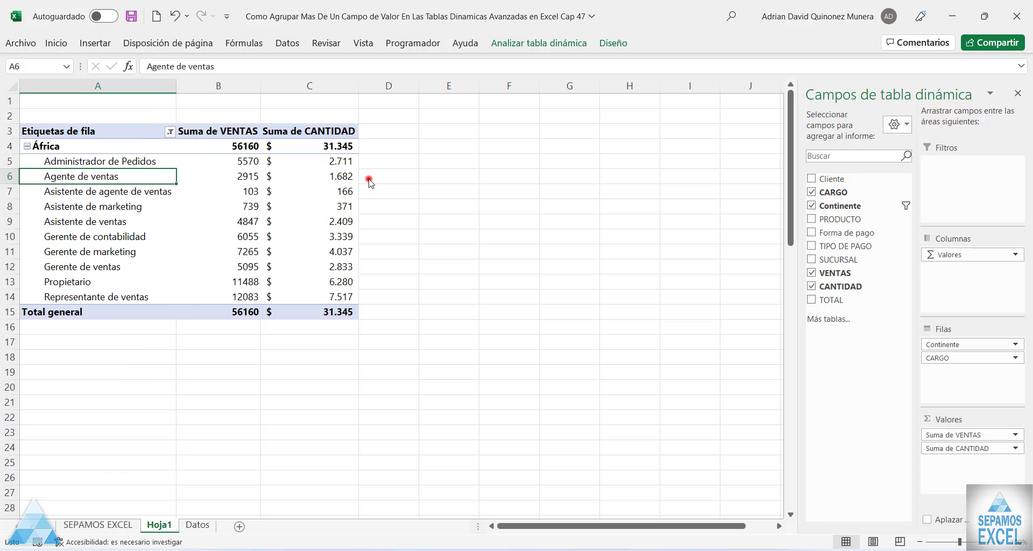
{"action": "left_click", "coordinate": [43, 146]}
{"action": "left_click", "coordinate": [170, 131]}
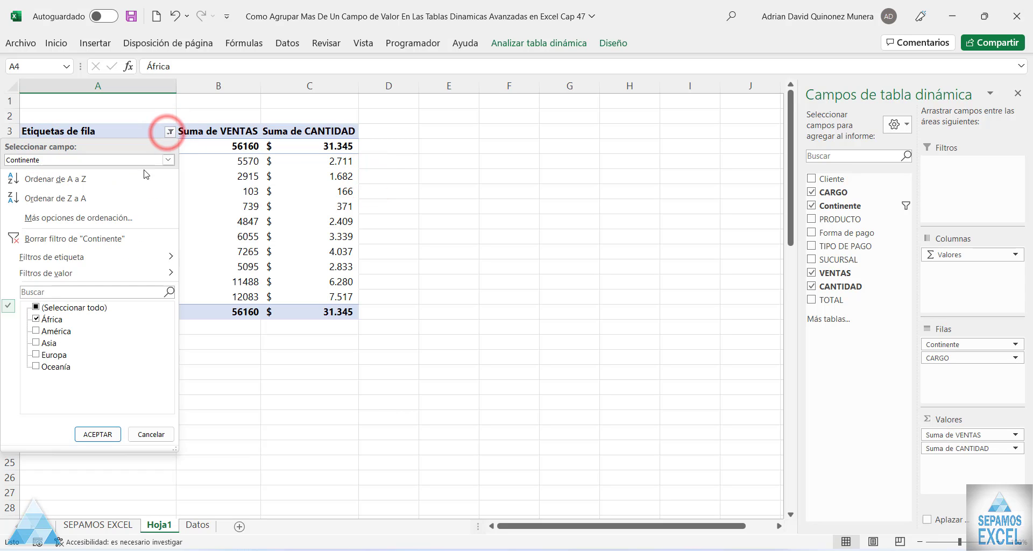
{"action": "left_click", "coordinate": [36, 307]}
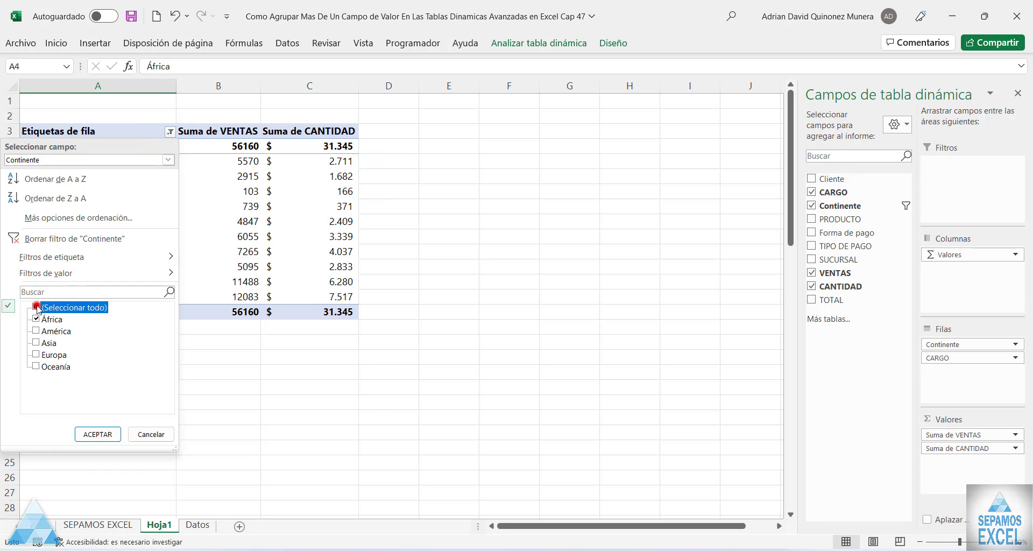
{"action": "left_click", "coordinate": [108, 436]}
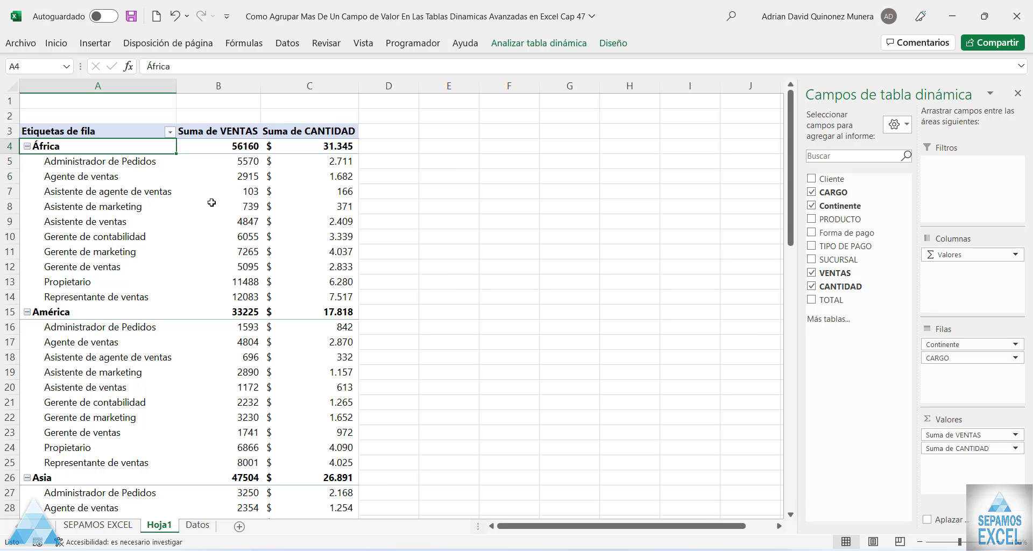
Remove CARGO and Continente from the pivot table's fields
{"action": "left_click", "coordinate": [198, 525]}
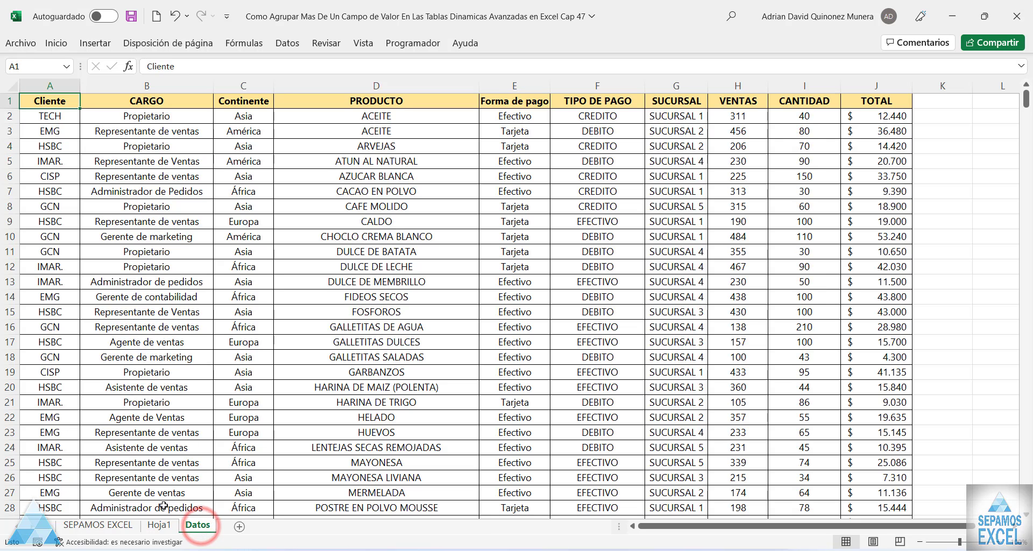
{"action": "left_click", "coordinate": [166, 527]}
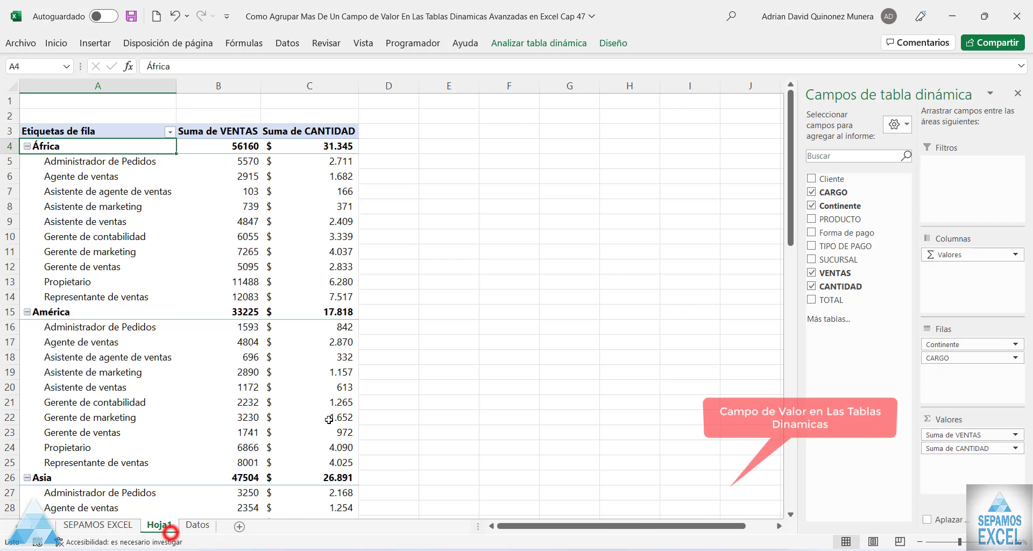
{"action": "left_click", "coordinate": [811, 192]}
{"action": "left_click", "coordinate": [811, 206]}
Uncheck VENTAS and CANTIDAD so the Hoja1 pivot has no fields left
{"action": "left_click", "coordinate": [811, 273]}
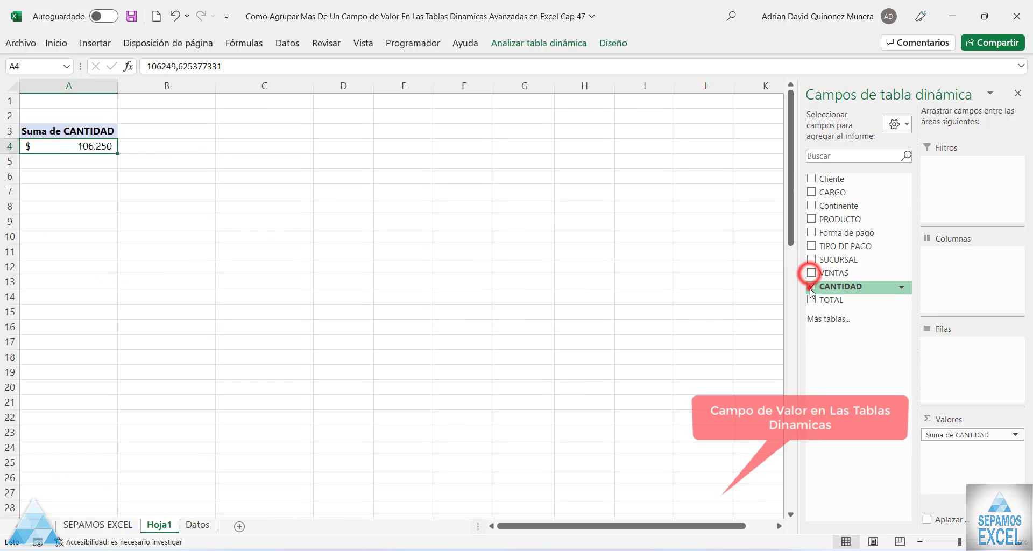
{"action": "left_click", "coordinate": [811, 286]}
{"action": "left_click", "coordinate": [198, 525]}
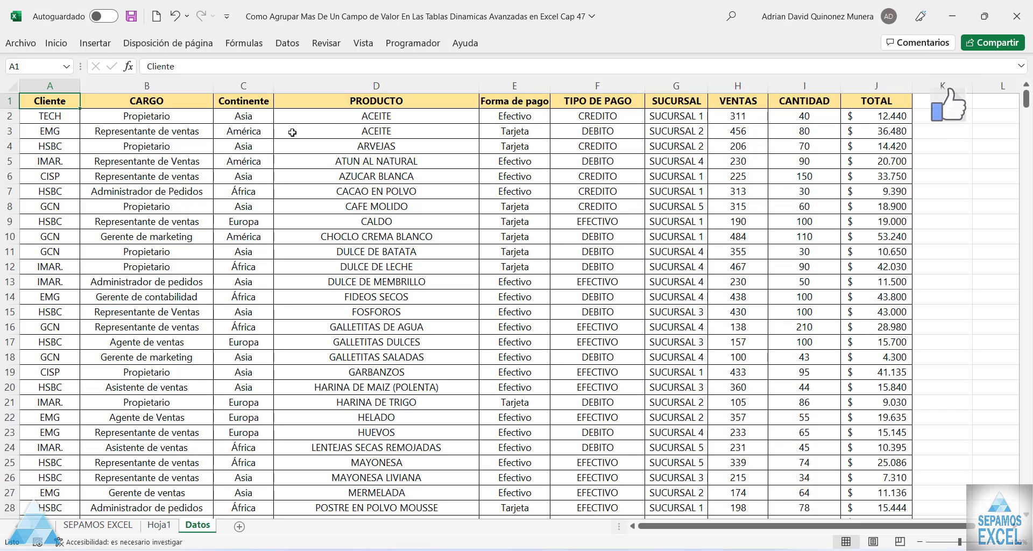
{"action": "left_click", "coordinate": [158, 525]}
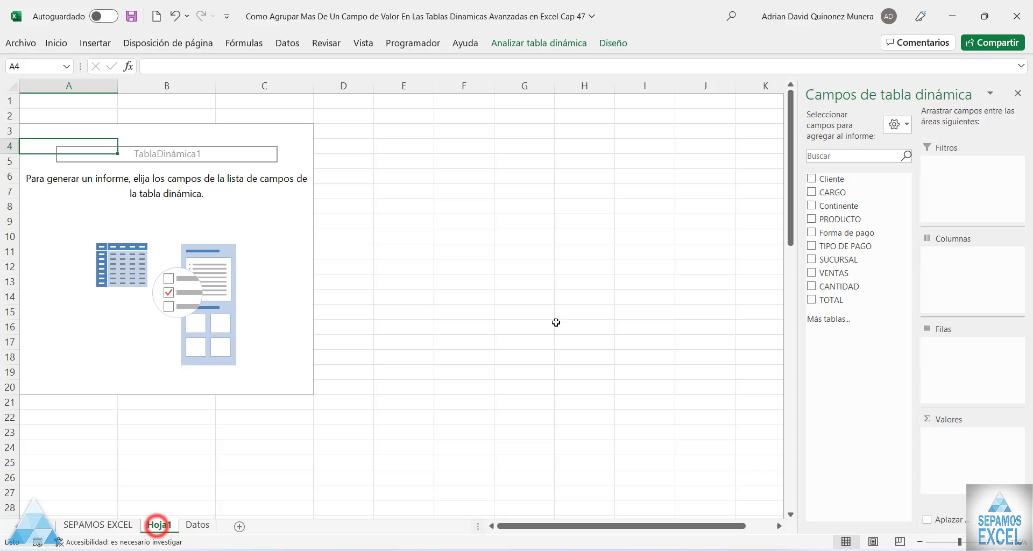
Add SUCURSAL as pivot rows and TIPO DE PAGO as column headers
{"action": "left_click", "coordinate": [811, 261]}
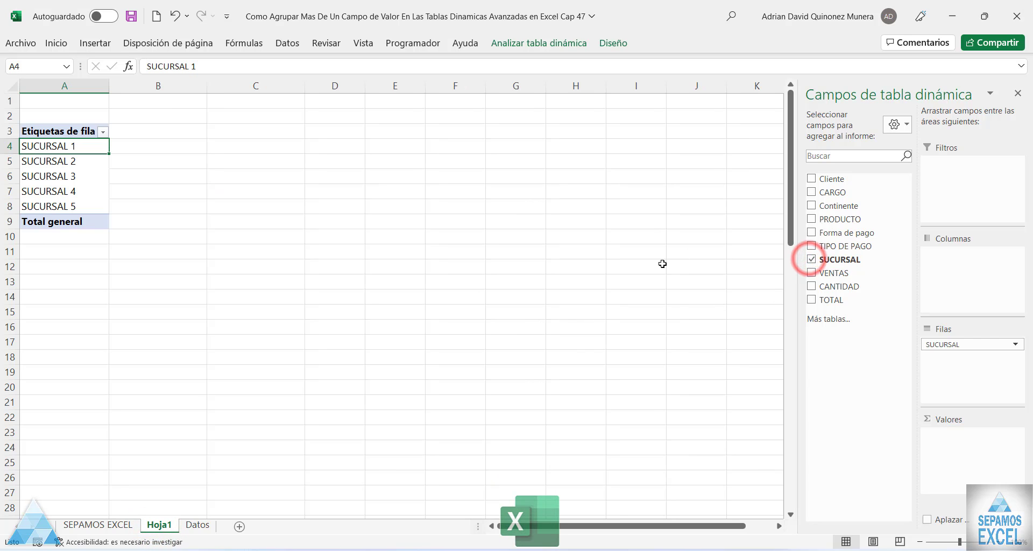
{"action": "left_click", "coordinate": [811, 248]}
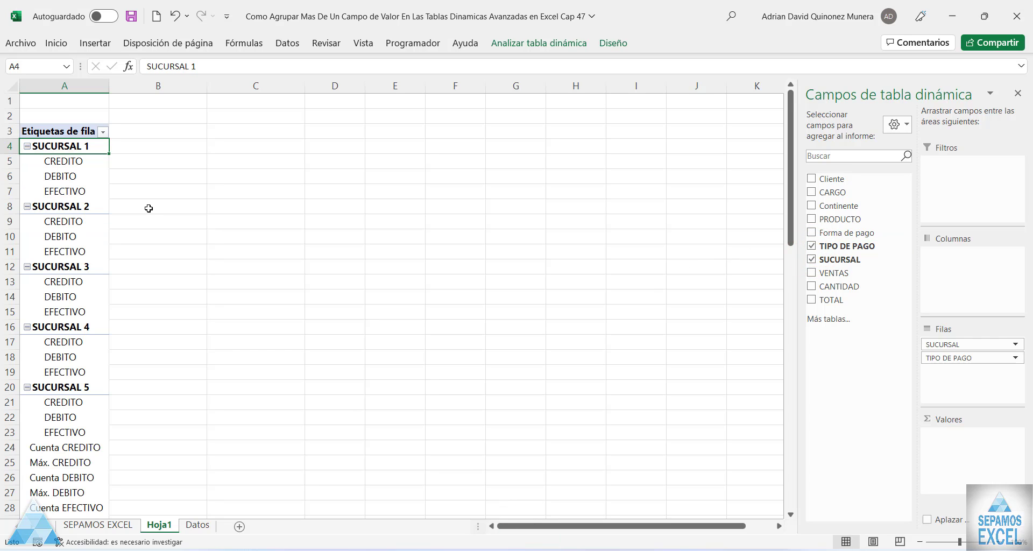
{"action": "left_click_drag", "start_coordinate": [941, 358], "coordinate": [946, 291]}
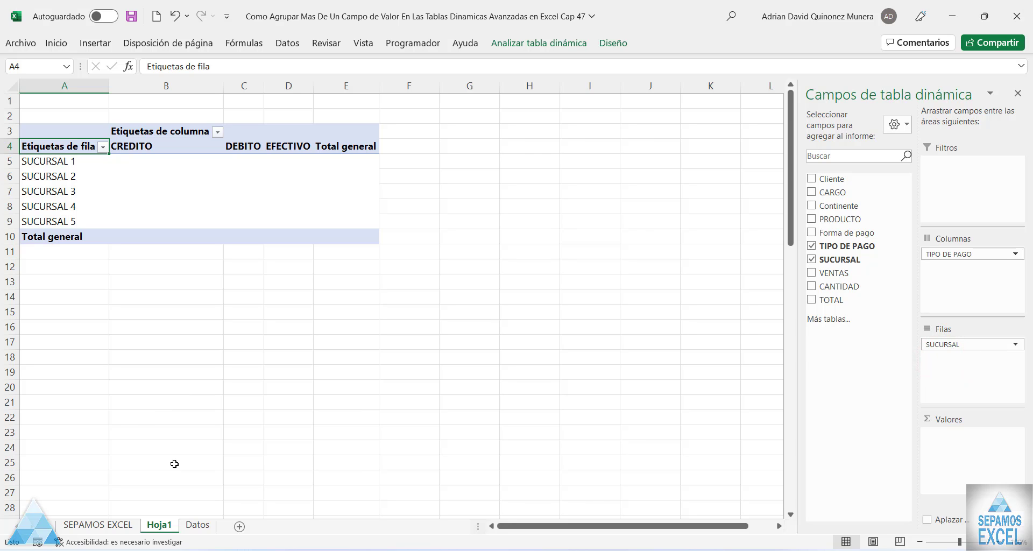
Nest Continente under SUCURSAL and add CANTIDAD as the summed value
{"action": "left_click", "coordinate": [205, 529]}
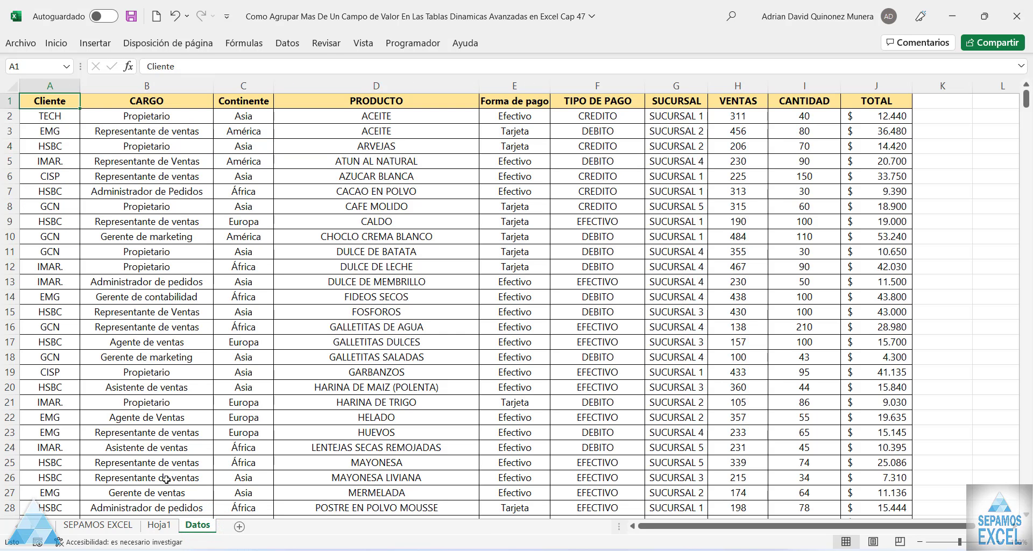
{"action": "left_click", "coordinate": [159, 526]}
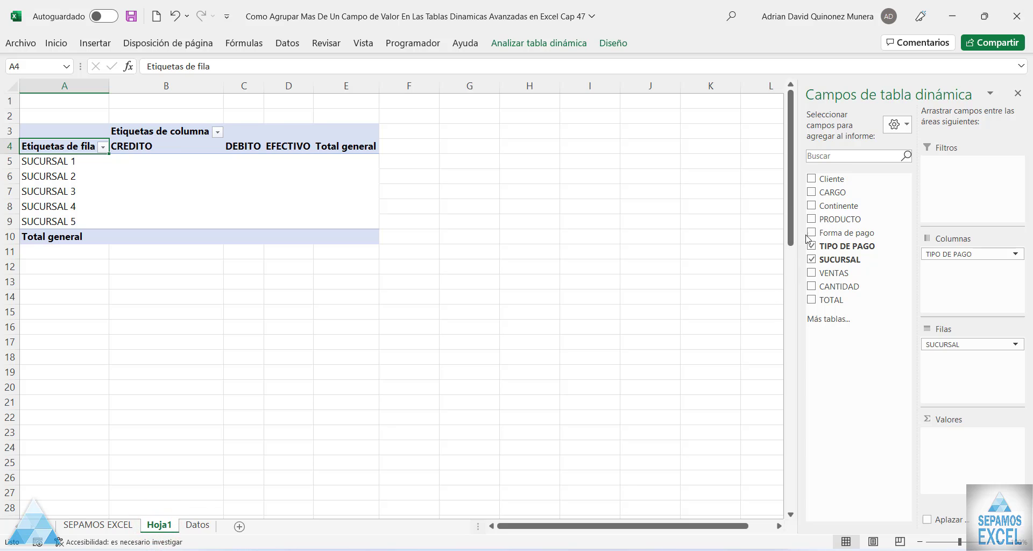
{"action": "left_click", "coordinate": [812, 206]}
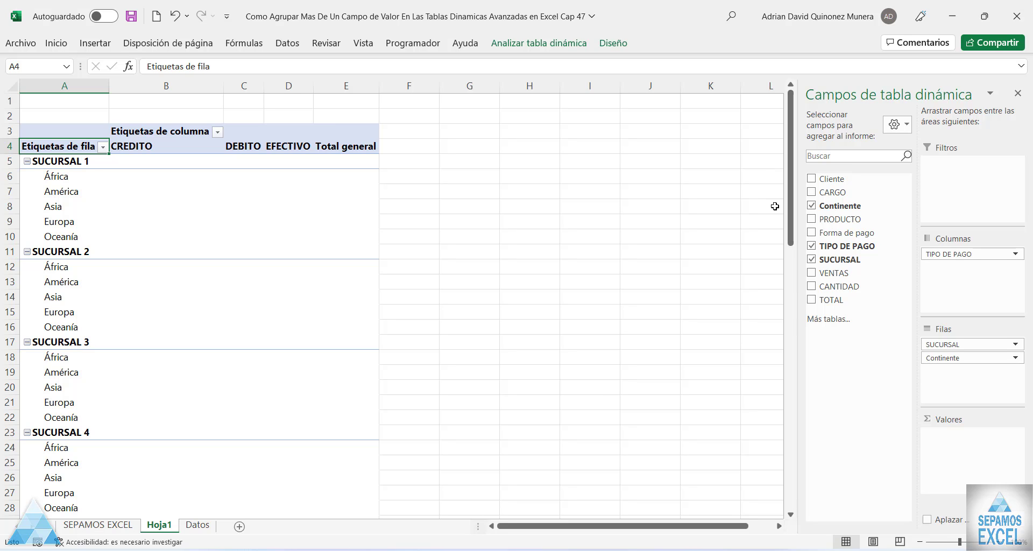
{"action": "left_click", "coordinate": [812, 287]}
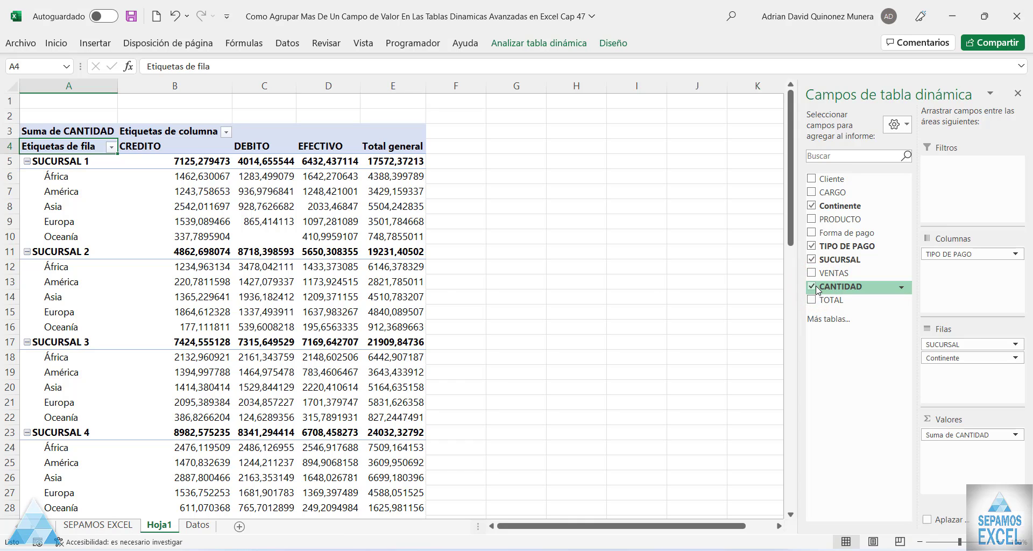
Open Value Field Settings for Suma de CANTIDAD from a value cell's context menu
{"action": "right_click", "coordinate": [200, 192]}
{"action": "left_click", "coordinate": [273, 409]}
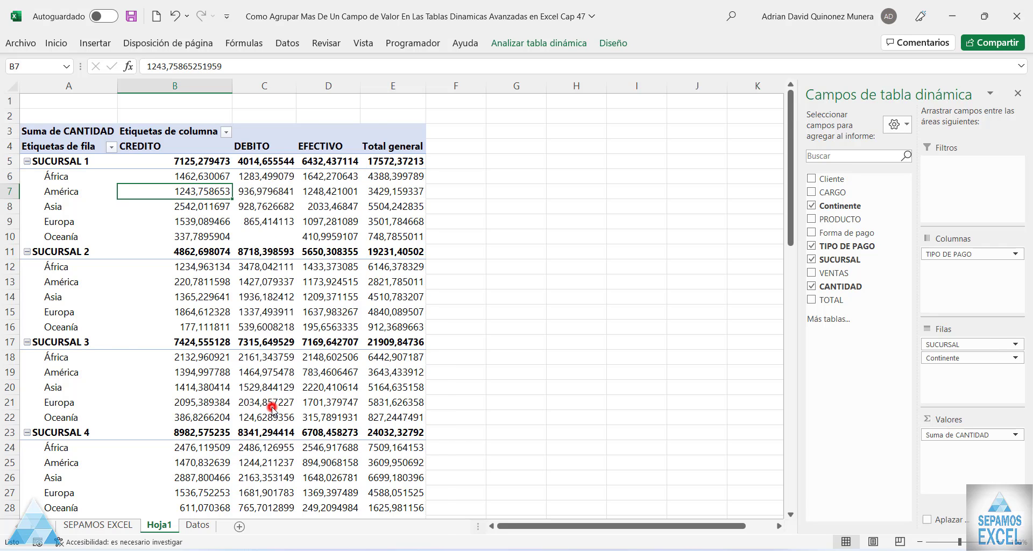
{"action": "mouse_move", "coordinate": [290, 299]}
{"action": "left_mouse_down"}
{"action": "mouse_move", "coordinate": [366, 279]}
{"action": "mouse_move", "coordinate": [615, 142]}
{"action": "left_mouse_up"}
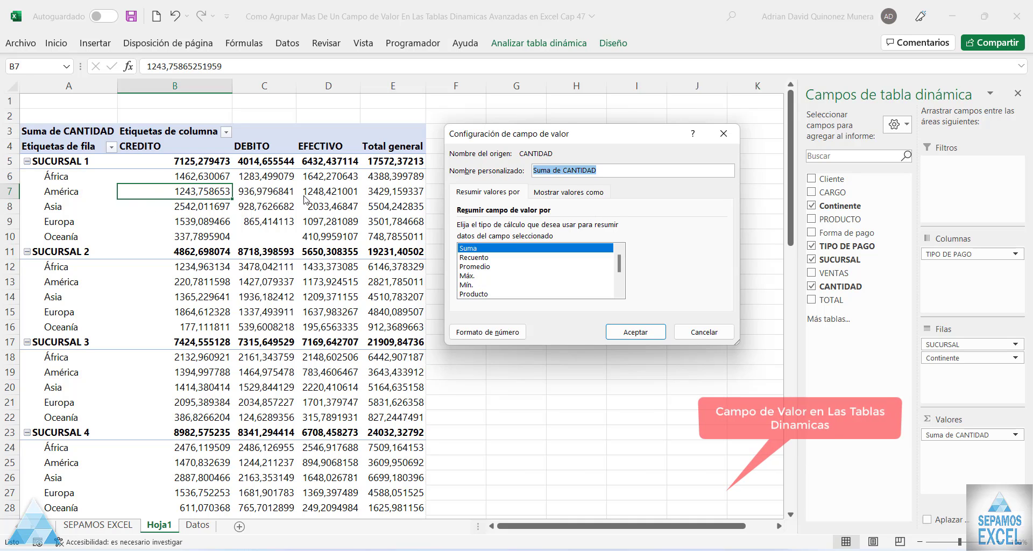
Format Suma de CANTIDAD as Contabilidad with $ and no decimals
{"action": "left_click", "coordinate": [509, 332]}
{"action": "left_click_drag", "start_coordinate": [331, 217], "coordinate": [414, 107]}
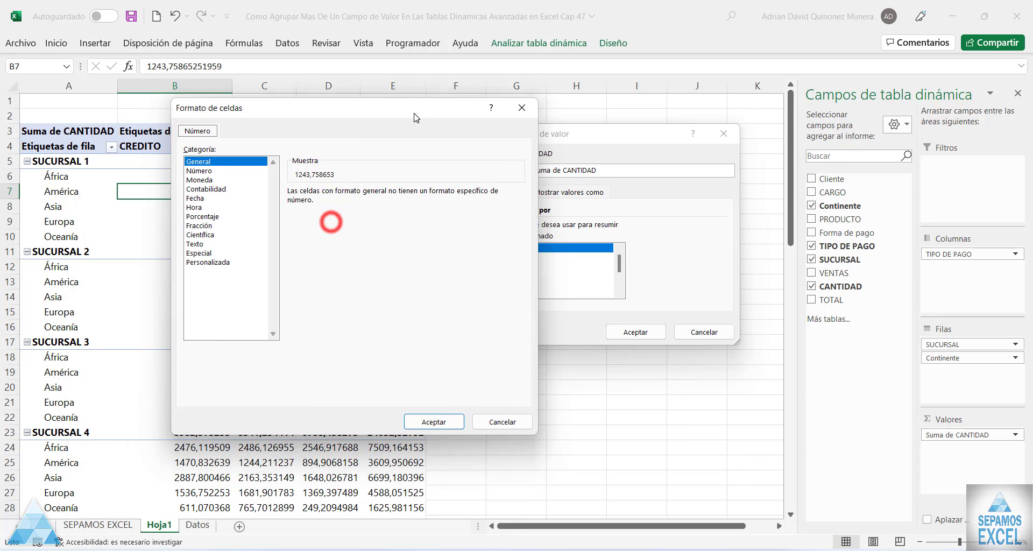
{"action": "left_click", "coordinate": [208, 188]}
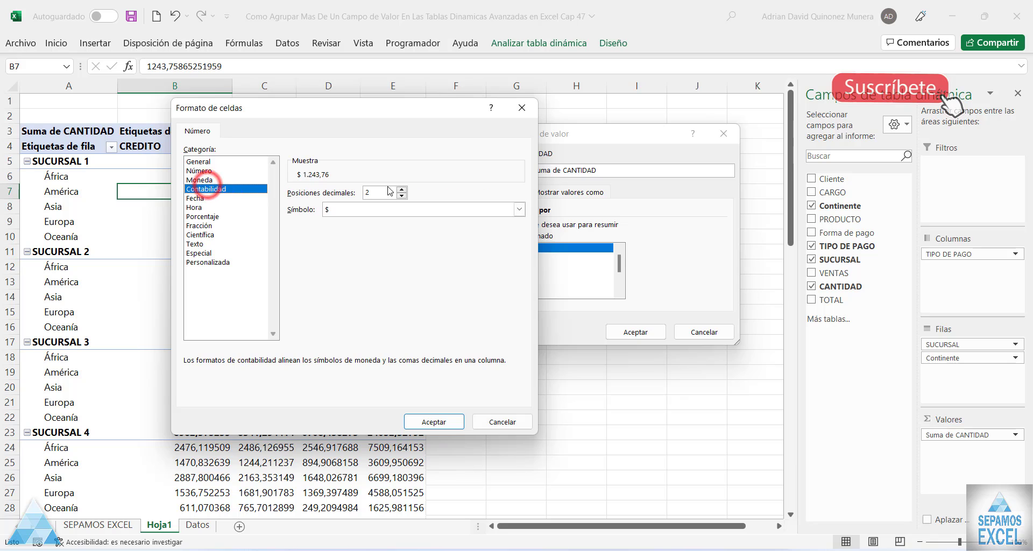
{"action": "double_click", "coordinate": [401, 196]}
{"action": "left_click", "coordinate": [432, 422]}
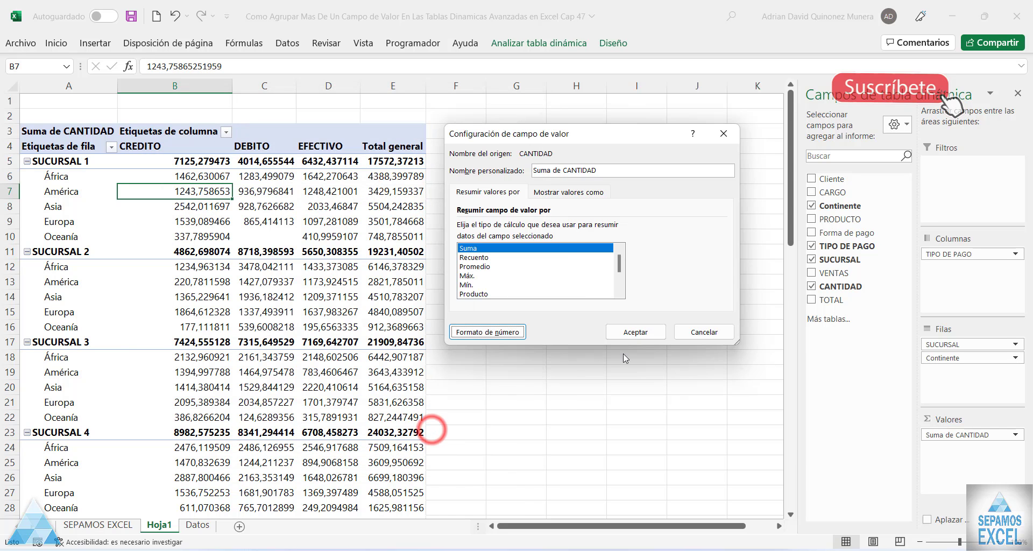
{"action": "left_click", "coordinate": [636, 333]}
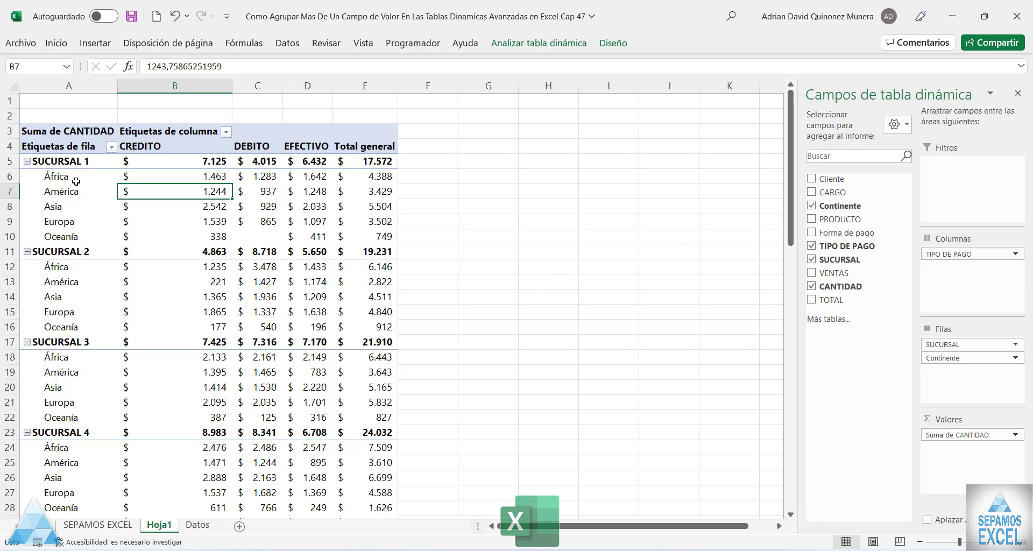
{"action": "left_click", "coordinate": [52, 161]}
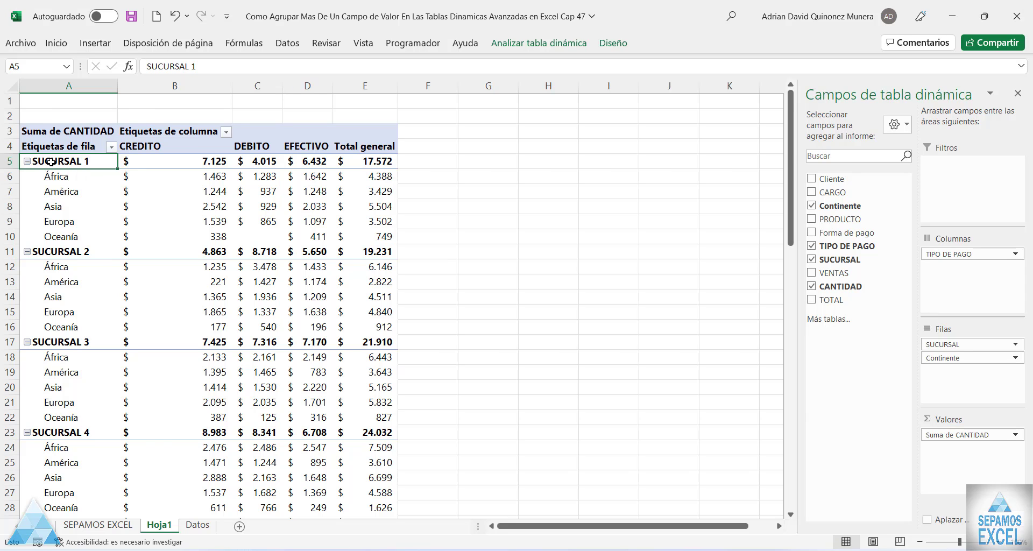
Open the SUCURSAL field settings and switch subtotals to Personalizados
{"action": "right_click", "coordinate": [52, 162]}
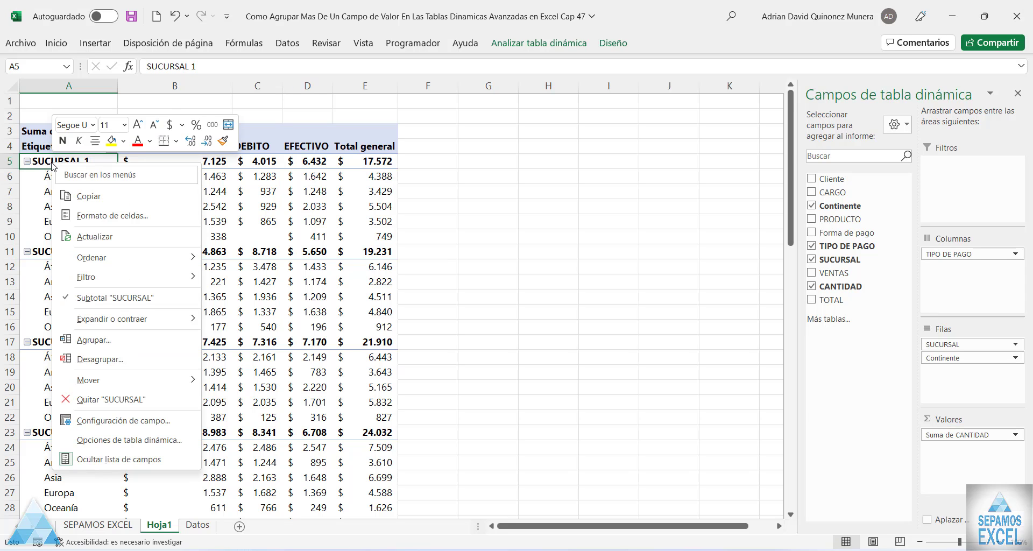
{"action": "left_click", "coordinate": [171, 420]}
{"action": "left_click_drag", "start_coordinate": [214, 199], "coordinate": [626, 96]}
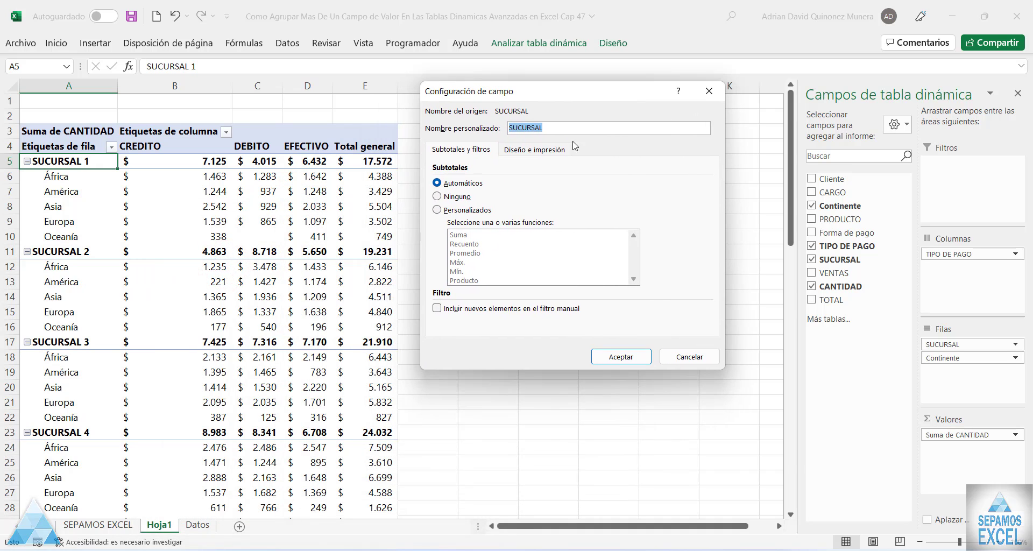
{"action": "left_click", "coordinate": [437, 210]}
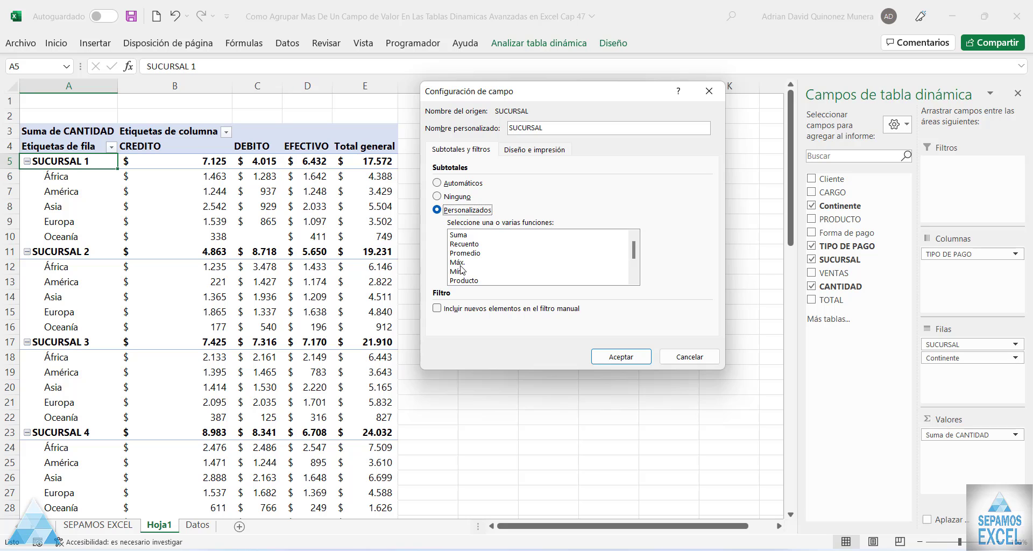
{"action": "left_click_drag", "start_coordinate": [633, 250], "coordinate": [633, 266]}
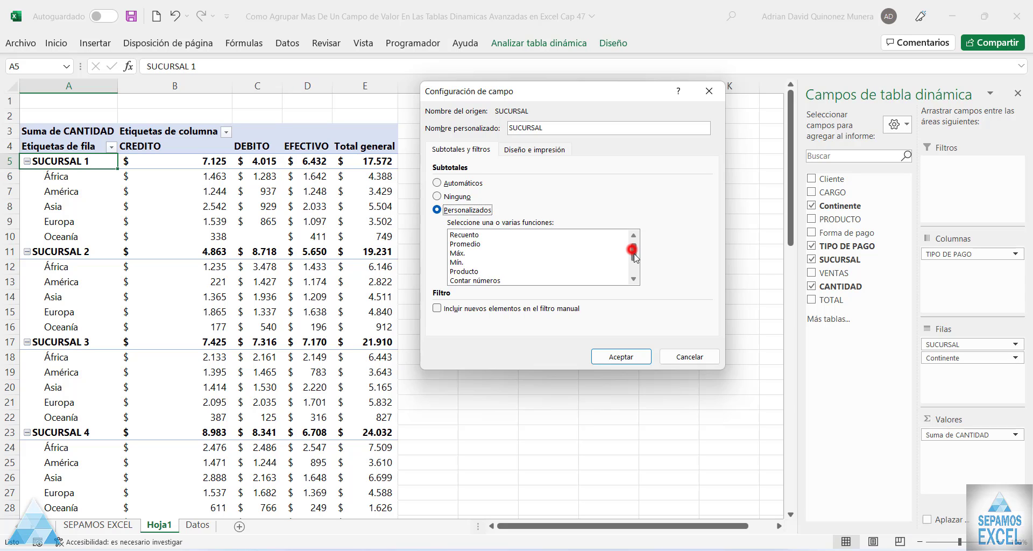
Select Promedio, Máx. and Mín. as the branch subtotal functions
{"action": "left_click", "coordinate": [453, 280]}
{"action": "left_click", "coordinate": [456, 271]}
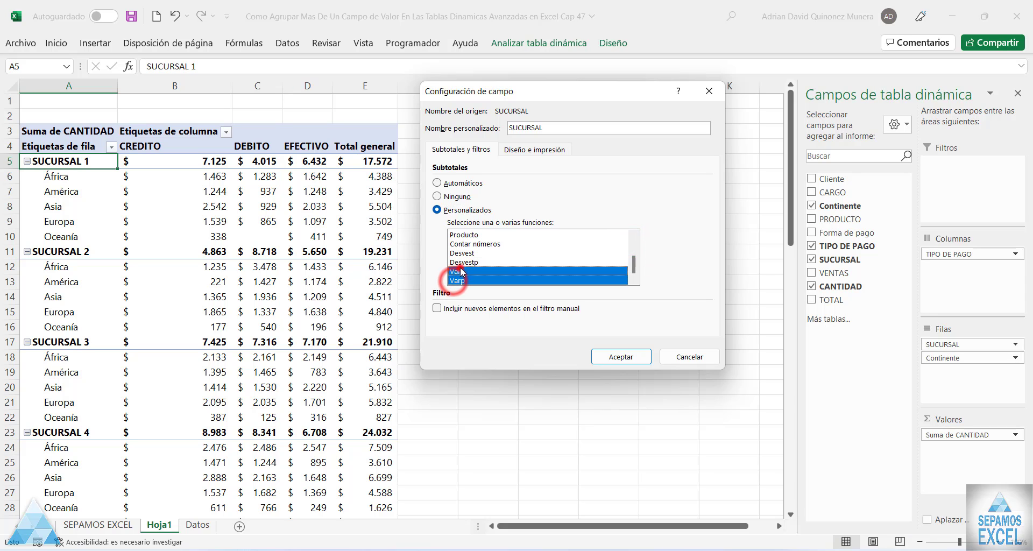
{"action": "left_click", "coordinate": [463, 262]}
{"action": "left_click", "coordinate": [461, 272]}
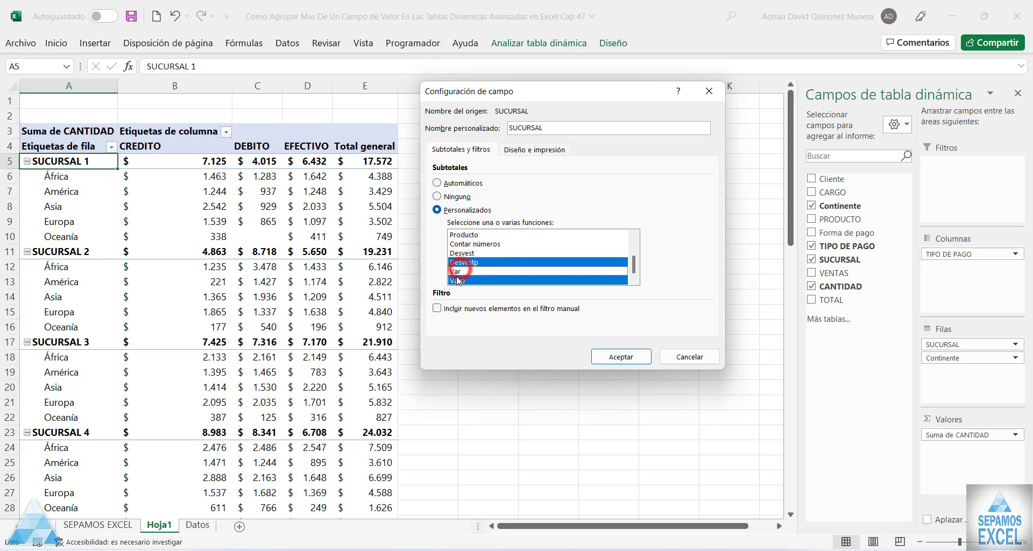
{"action": "left_click", "coordinate": [458, 280]}
{"action": "left_click", "coordinate": [465, 262]}
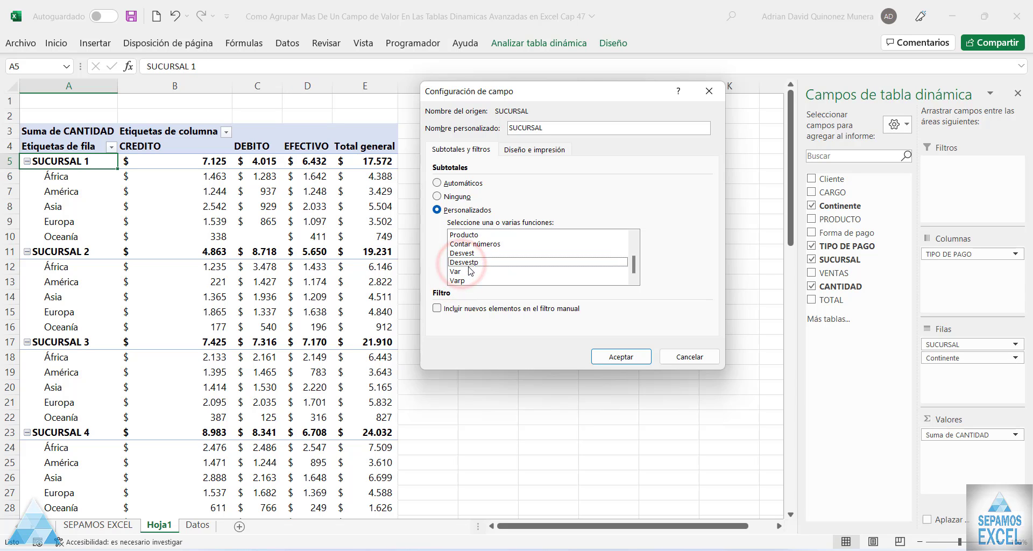
{"action": "scroll", "coordinate": [473, 272], "scroll_direction": "up", "scroll_amount": 1}
{"action": "scroll", "coordinate": [473, 273], "scroll_direction": "up", "scroll_amount": 1}
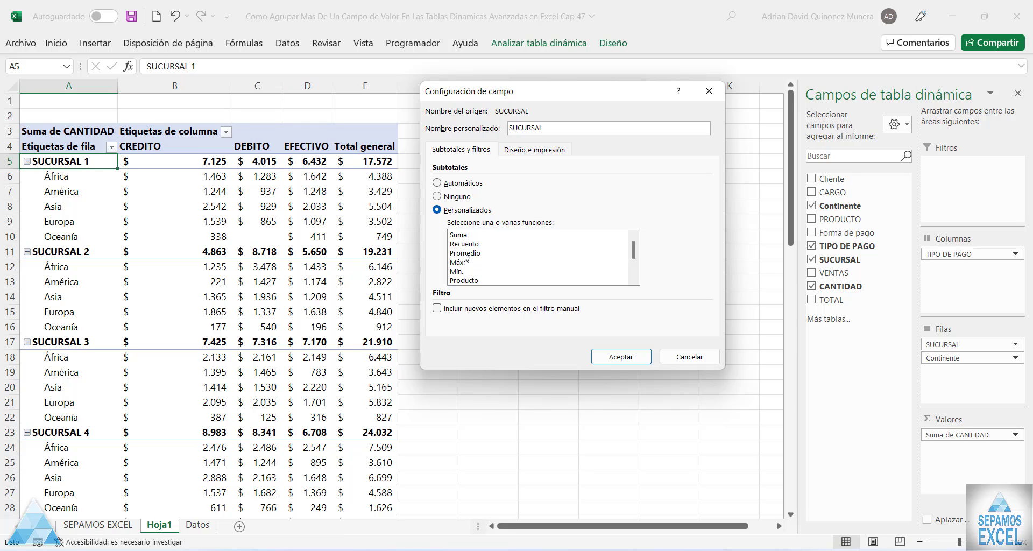
{"action": "left_click", "coordinate": [465, 252]}
{"action": "left_click", "coordinate": [464, 262]}
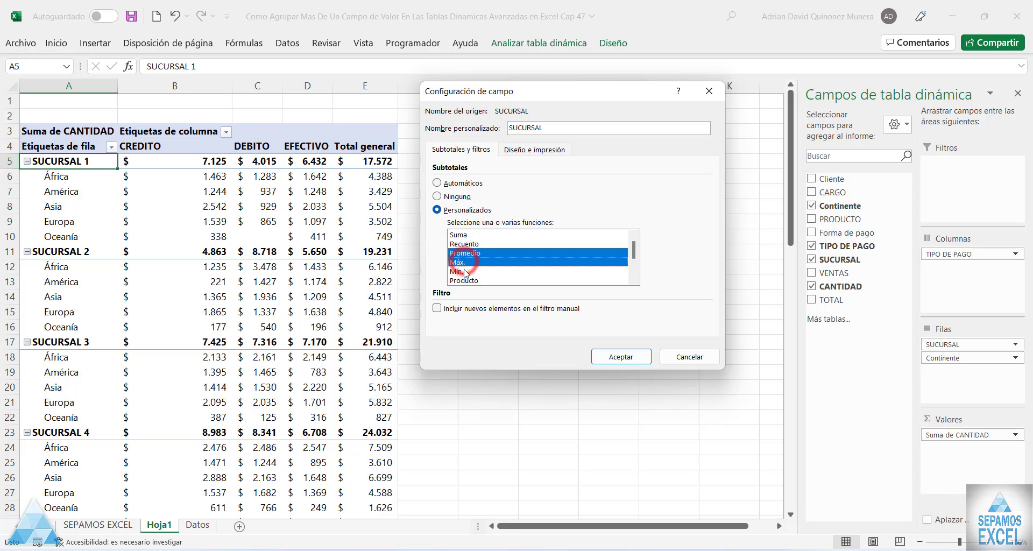
{"action": "left_click", "coordinate": [466, 271]}
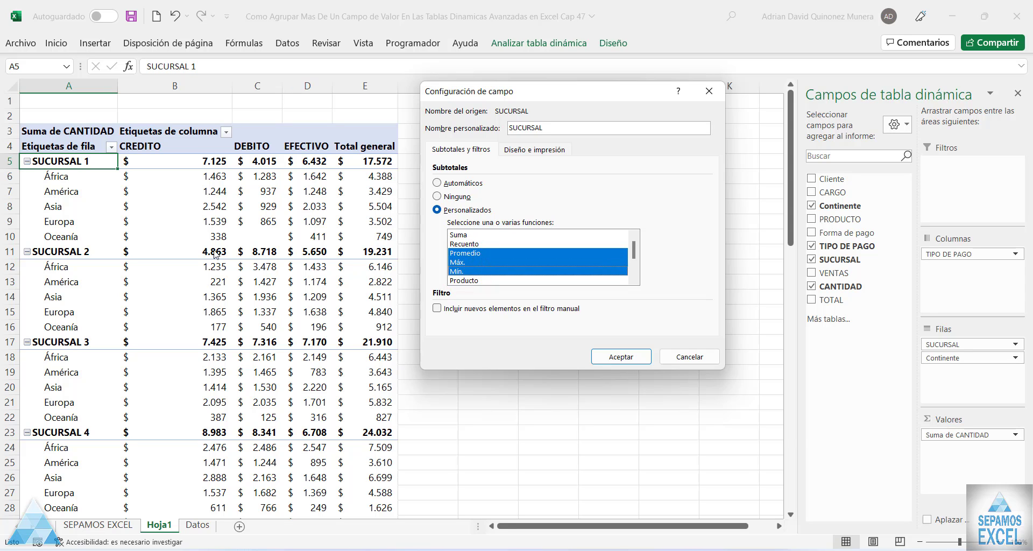
Apply the branch subtotals and inspect SUCURSAL 1's Promedio and Máx. values
{"action": "left_click", "coordinate": [619, 358]}
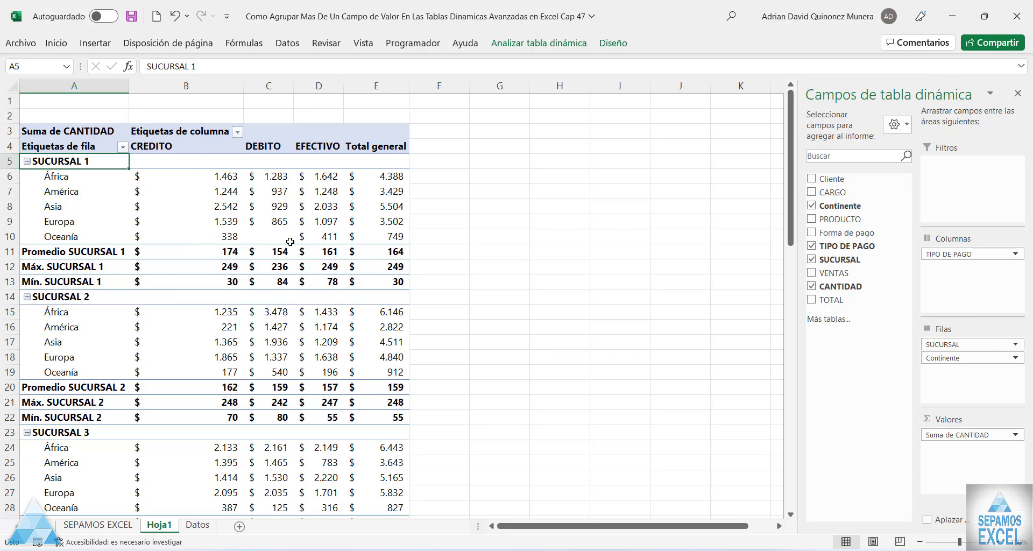
{"action": "left_click", "coordinate": [381, 252]}
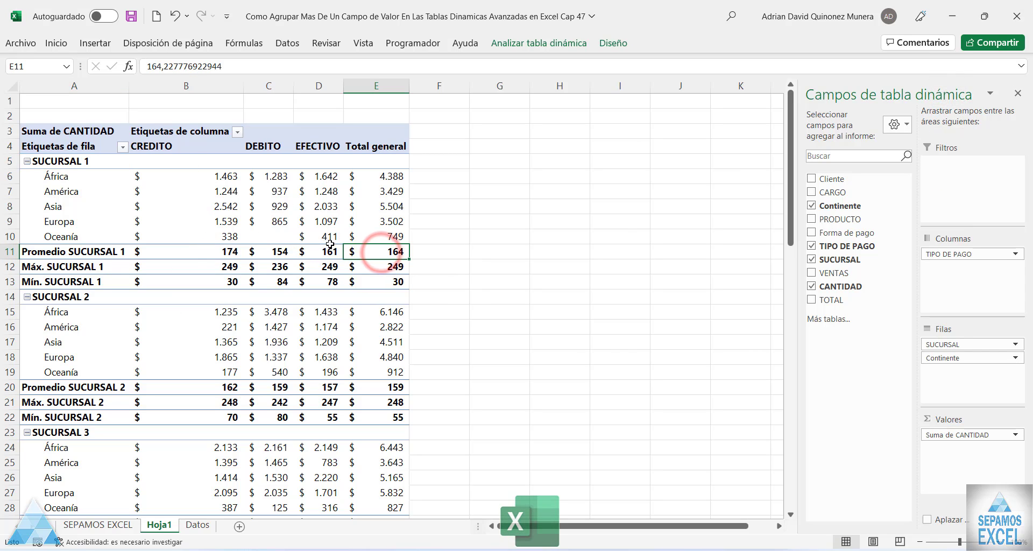
{"action": "left_click", "coordinate": [75, 269]}
{"action": "left_click", "coordinate": [198, 266]}
{"action": "left_click", "coordinate": [279, 266]}
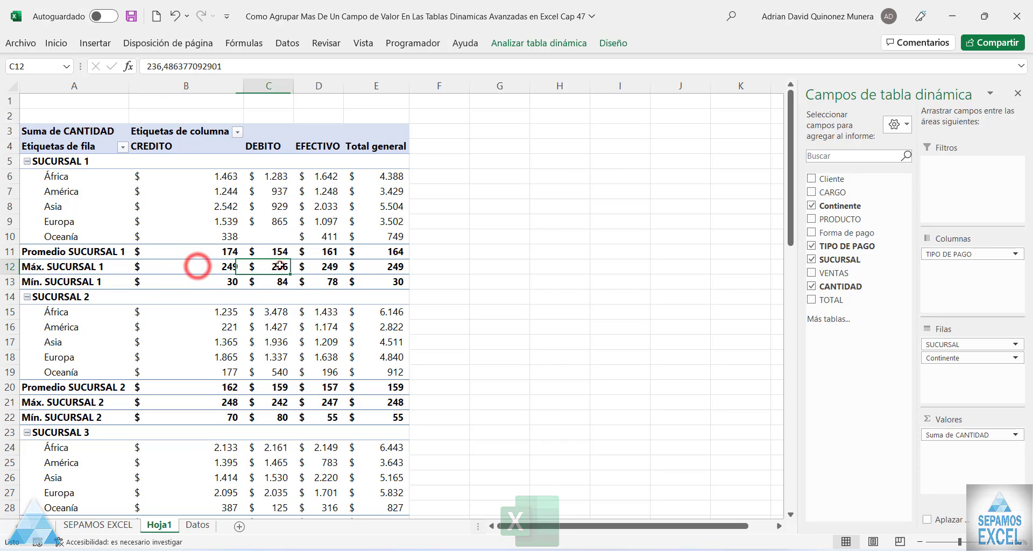
{"action": "left_click", "coordinate": [323, 266]}
{"action": "left_click", "coordinate": [384, 267]}
Check SUCURSAL 1's Mín. values and review the subtotals of the remaining branches
{"action": "left_click", "coordinate": [225, 281]}
{"action": "left_click", "coordinate": [283, 282]}
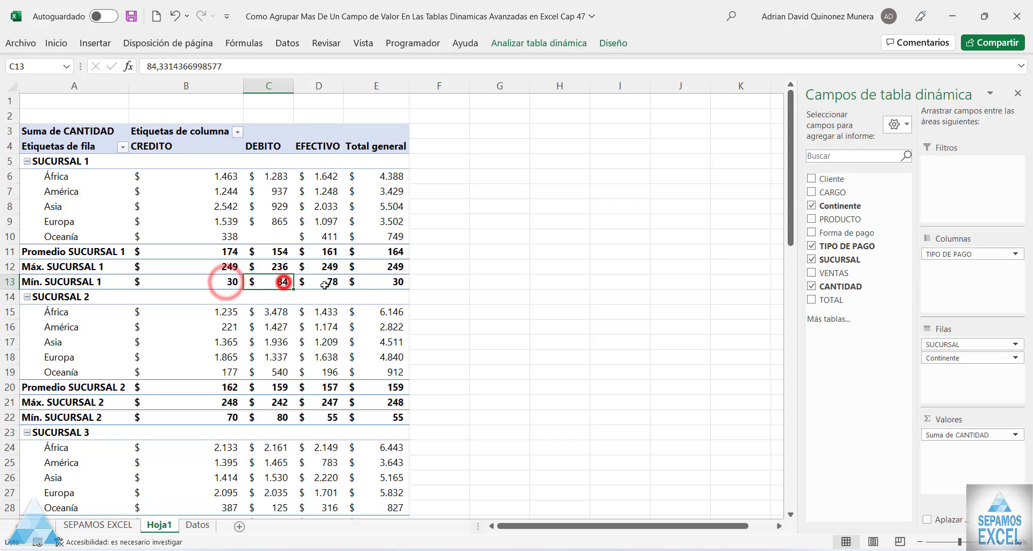
{"action": "left_click", "coordinate": [325, 282]}
{"action": "left_click", "coordinate": [376, 281]}
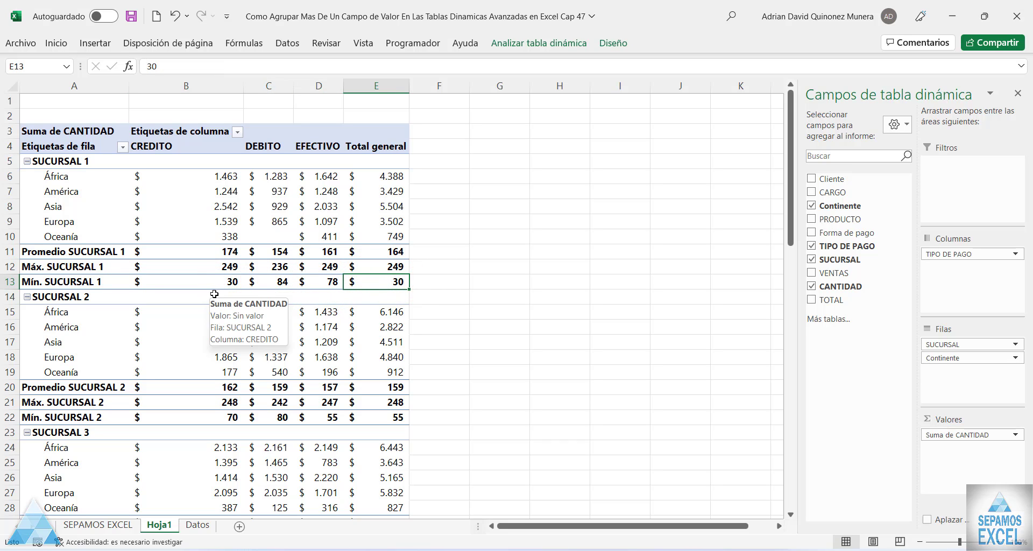
{"action": "scroll", "coordinate": [214, 294], "scroll_direction": "down", "scroll_amount": 1}
{"action": "scroll", "coordinate": [215, 291], "scroll_direction": "down", "scroll_amount": 1}
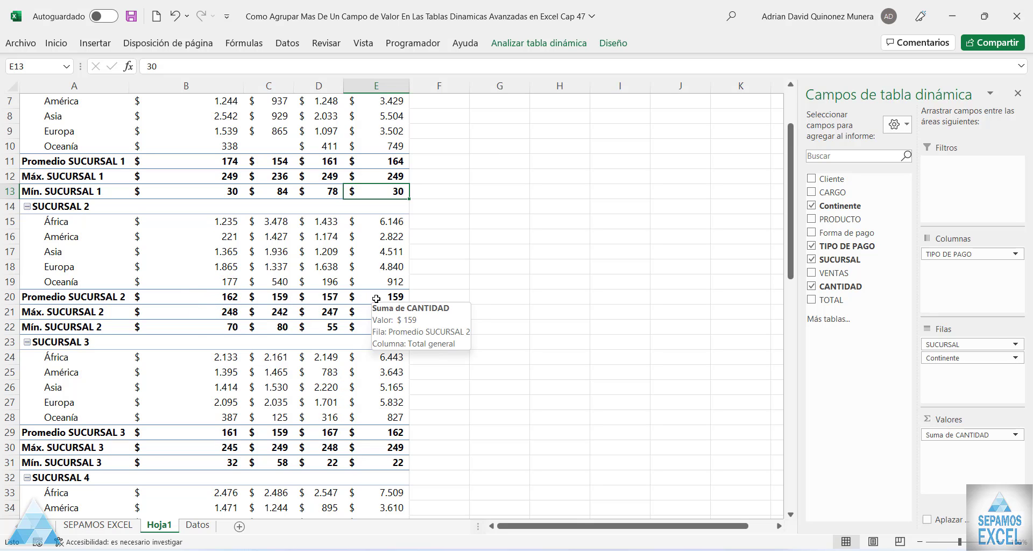
{"action": "scroll", "coordinate": [376, 298], "scroll_direction": "down", "scroll_amount": 1}
{"action": "scroll", "coordinate": [409, 269], "scroll_direction": "down", "scroll_amount": 1}
{"action": "scroll", "coordinate": [441, 288], "scroll_direction": "down", "scroll_amount": 3}
{"action": "scroll", "coordinate": [458, 286], "scroll_direction": "down", "scroll_amount": 2}
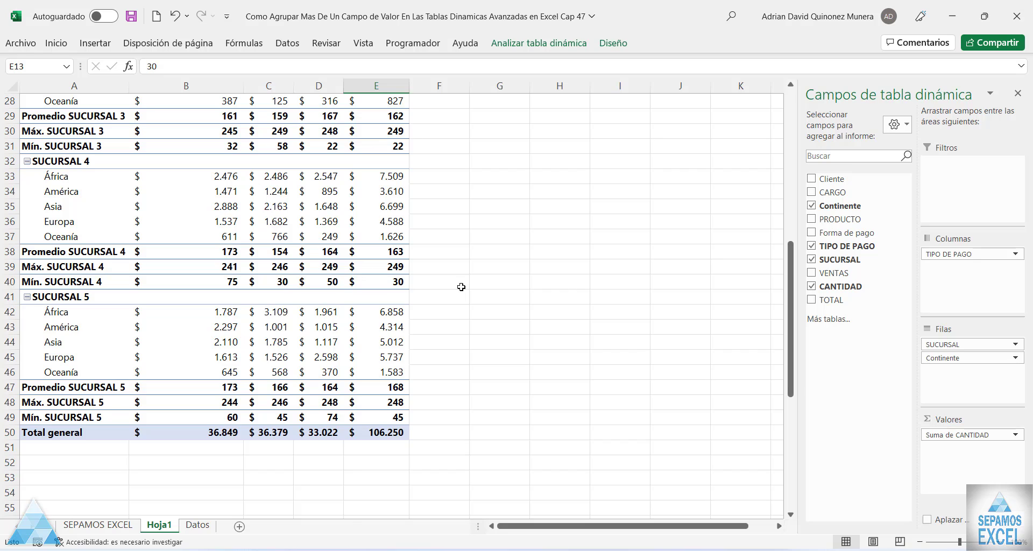
{"action": "scroll", "coordinate": [461, 287], "scroll_direction": "up", "scroll_amount": 6}
{"action": "scroll", "coordinate": [457, 286], "scroll_direction": "up", "scroll_amount": 4}
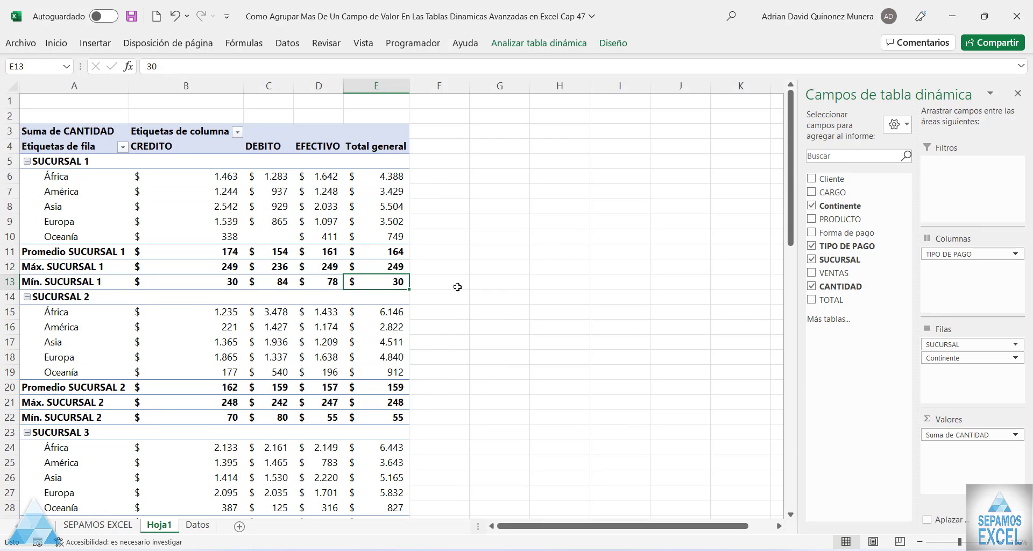
{"action": "right_click", "coordinate": [53, 163]}
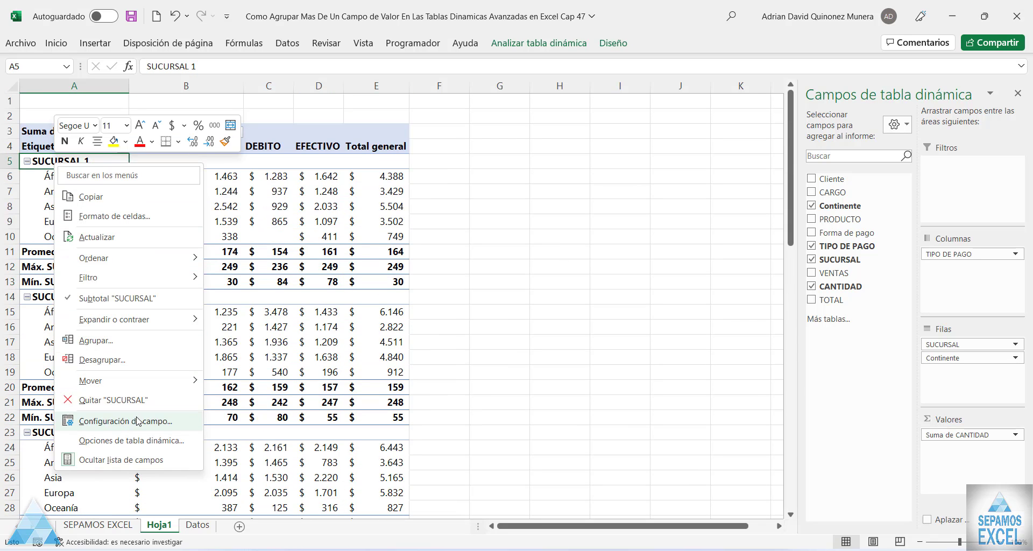
{"action": "left_click", "coordinate": [137, 421]}
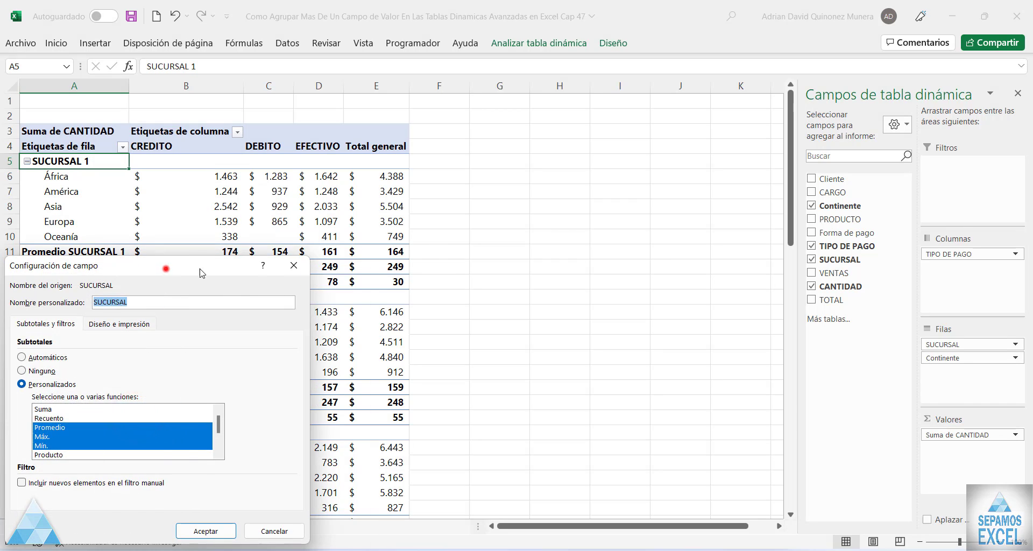
{"action": "mouse_move", "coordinate": [165, 269]}
{"action": "left_mouse_down"}
{"action": "mouse_move", "coordinate": [592, 153]}
{"action": "mouse_move", "coordinate": [574, 134]}
{"action": "left_mouse_up"}
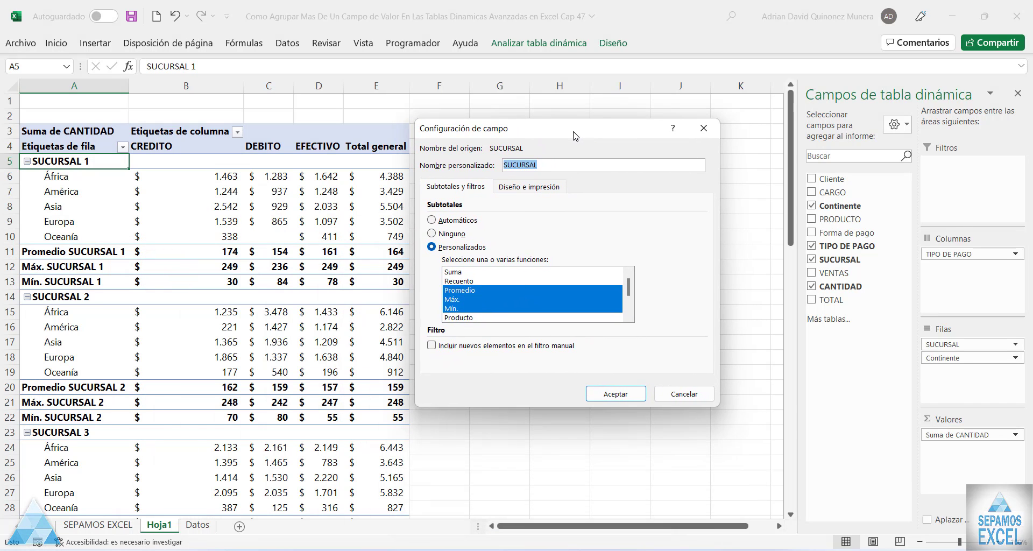